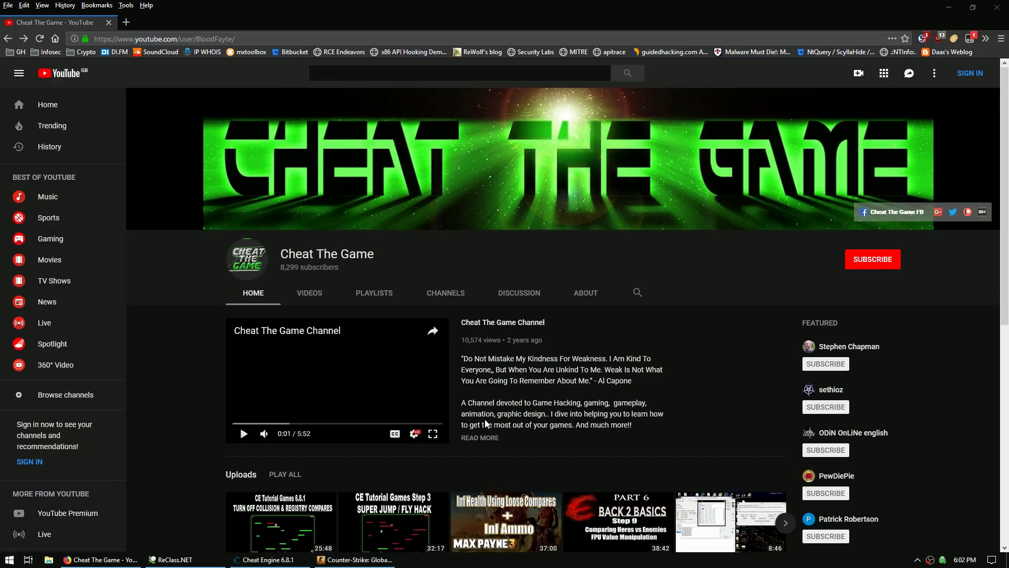
- Close the browser and start a Competitive practice match with easy bots on Dust II in Counter-Strike: Global Offensive
key("alt+F4")
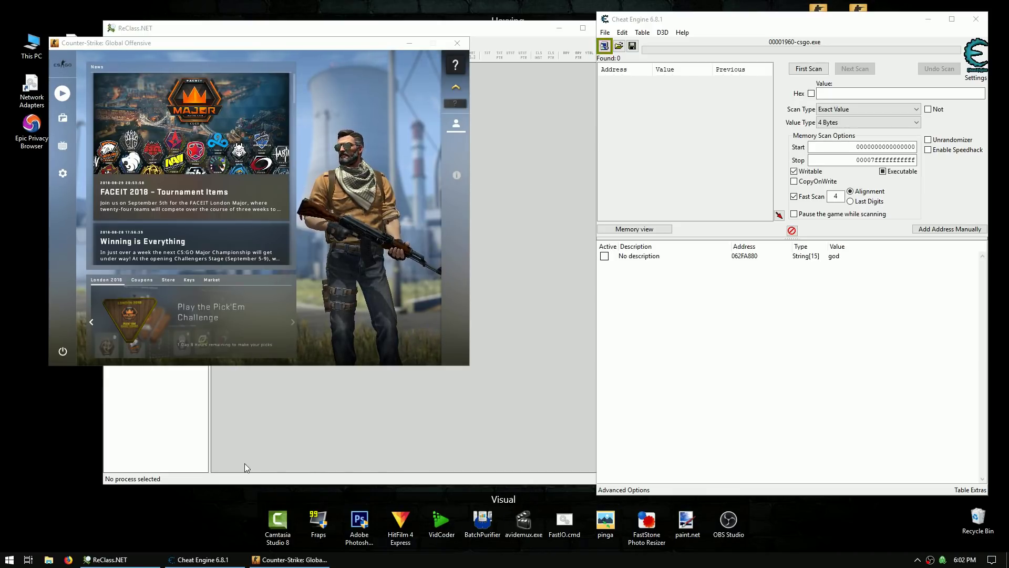
left_click(56, 96)
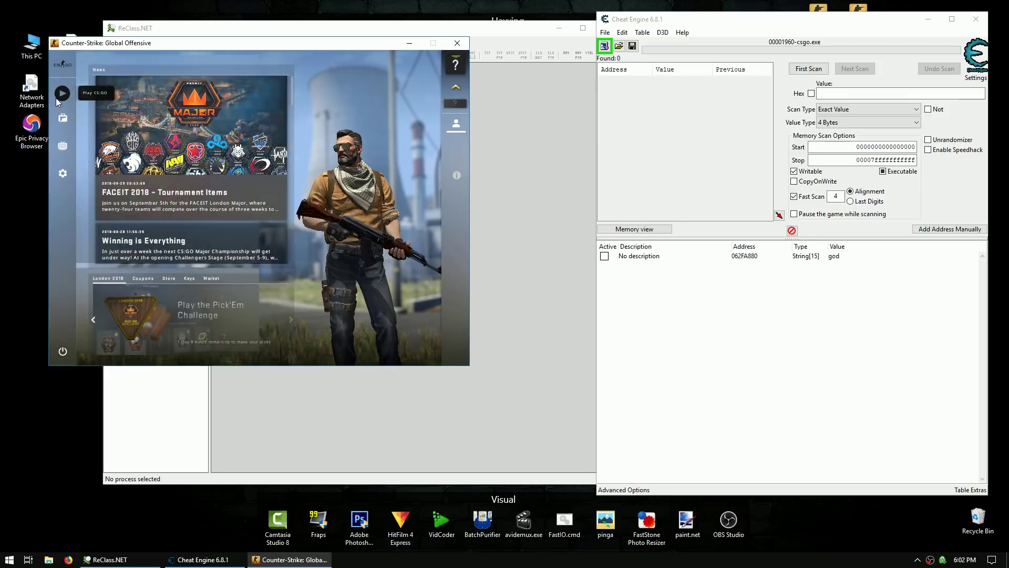
left_click(153, 86)
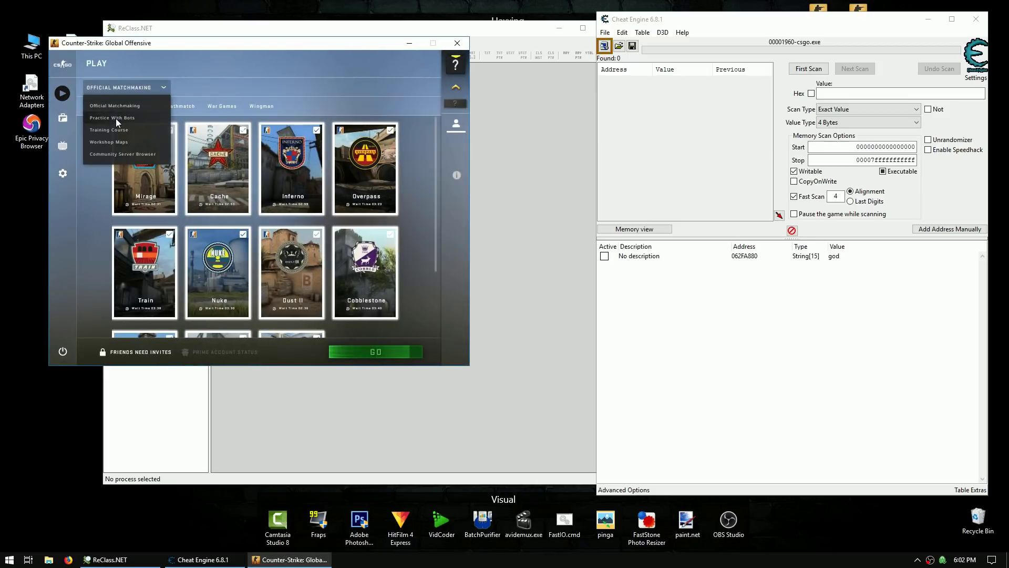
left_click(115, 119)
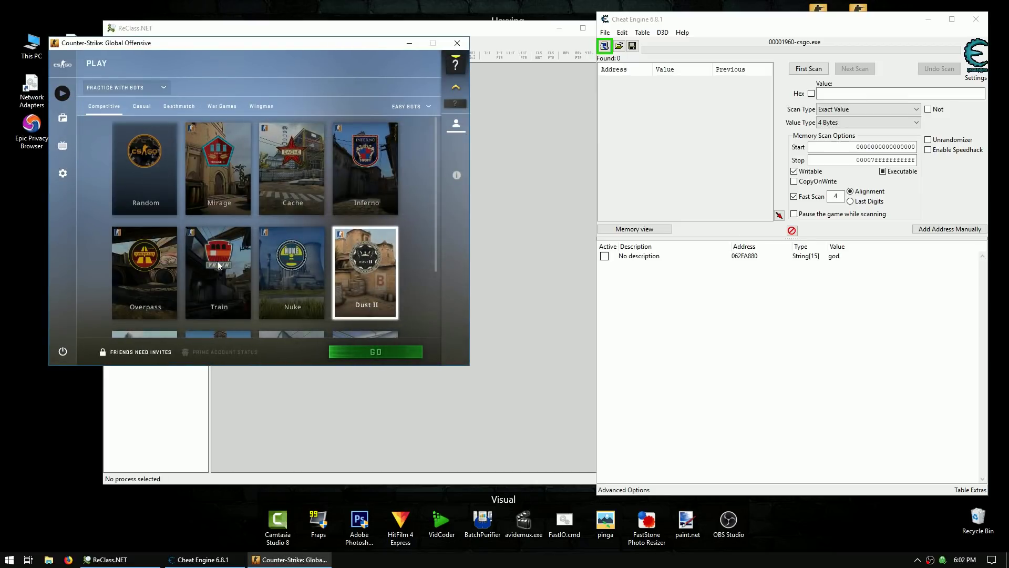
left_click(371, 351)
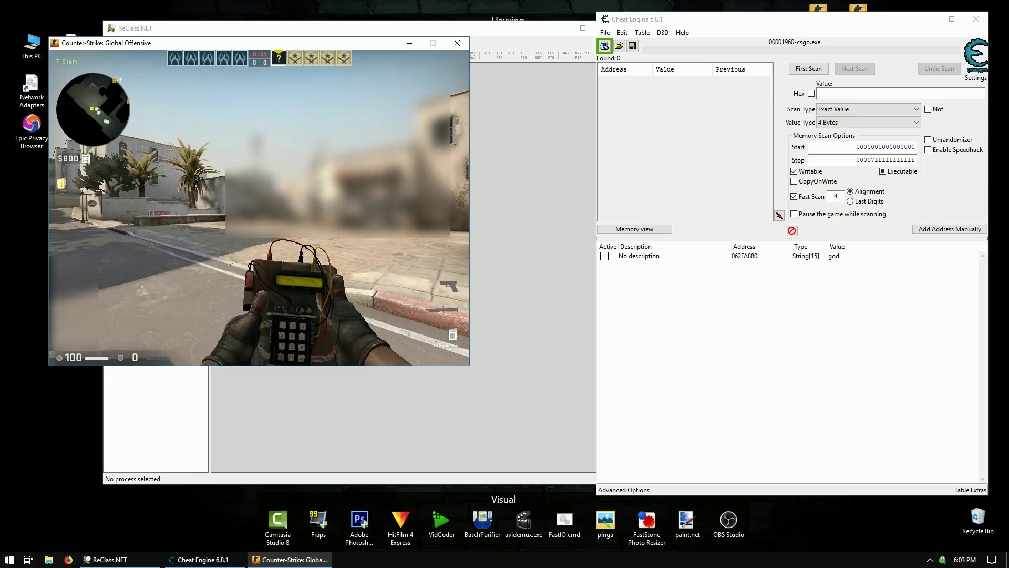
- Open the game's developer console, clear its output, and enable cheats with sv_cheats 1
key("grave")
type("sv_")
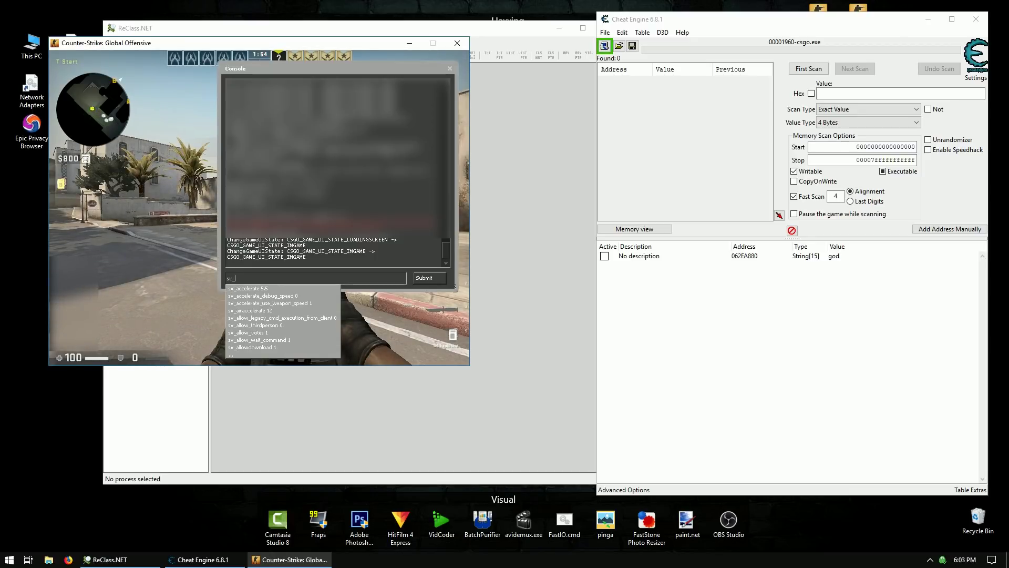
key("BackSpace")
key("BackSpace")
key("BackSpace")
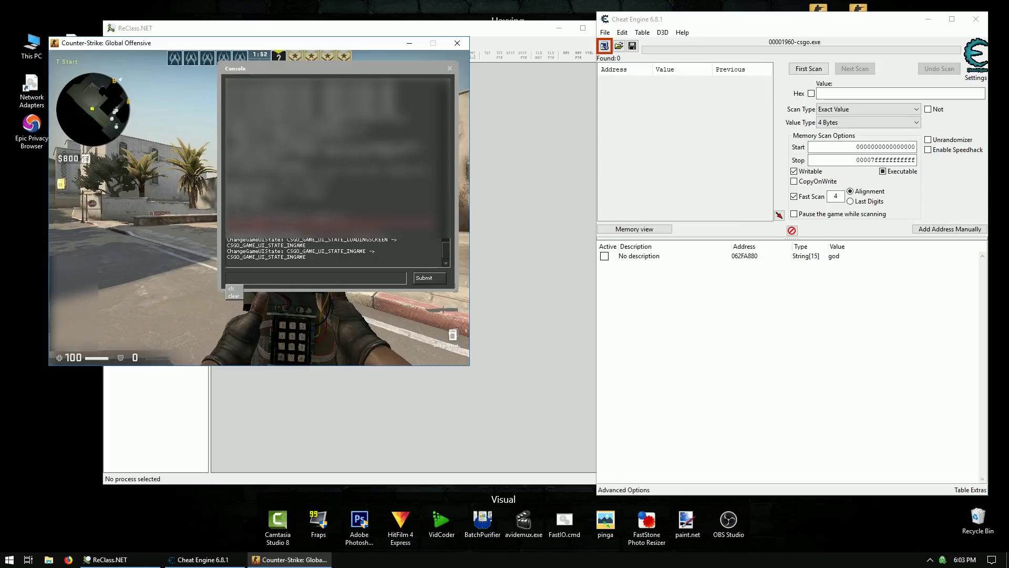
type("clear")
key("Return")
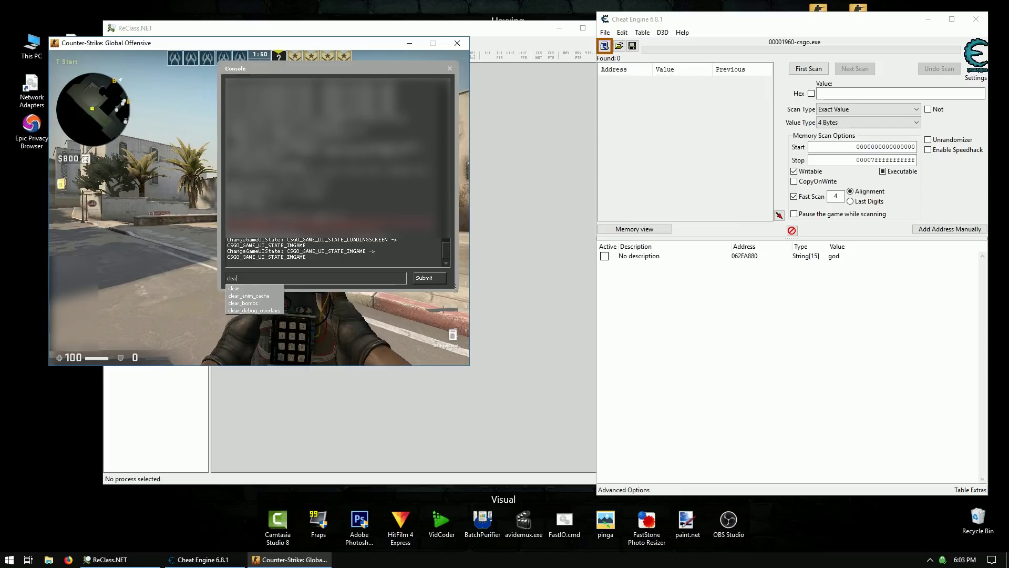
type("sv_cheats 1")
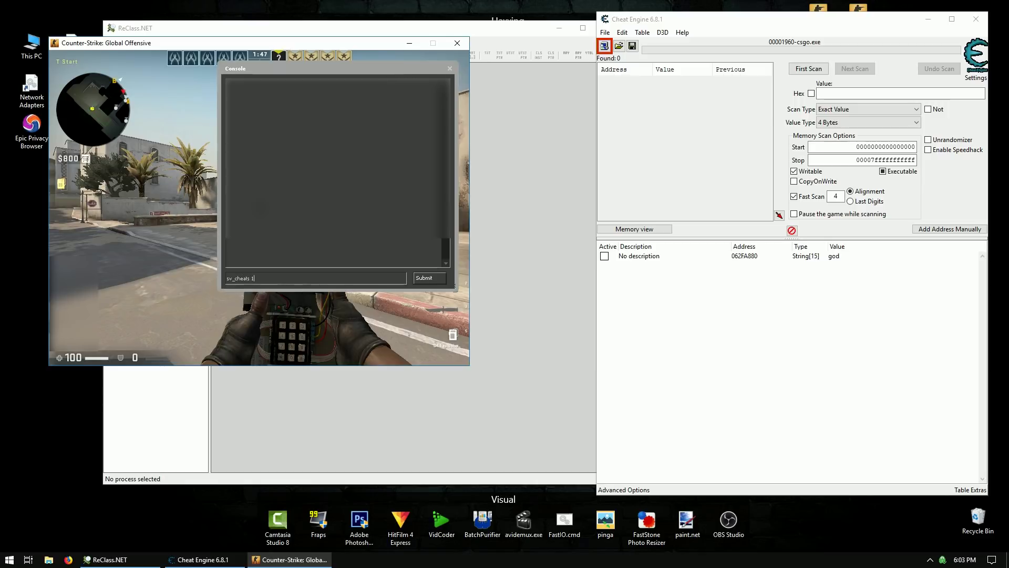
key("Return")
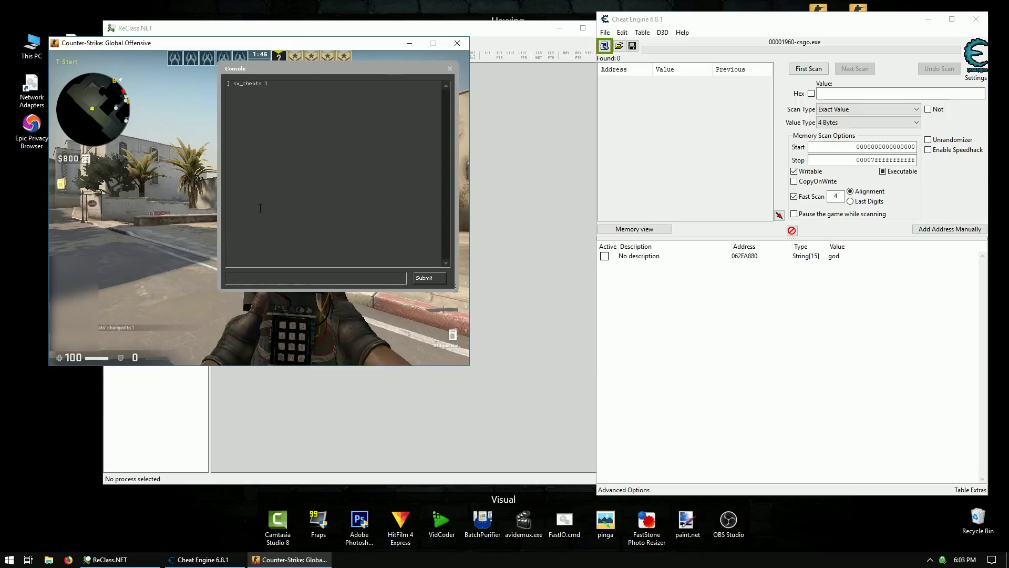
- Try to set the defuse round time by running mp_routime_defuse 60 in the console
type("mp_")
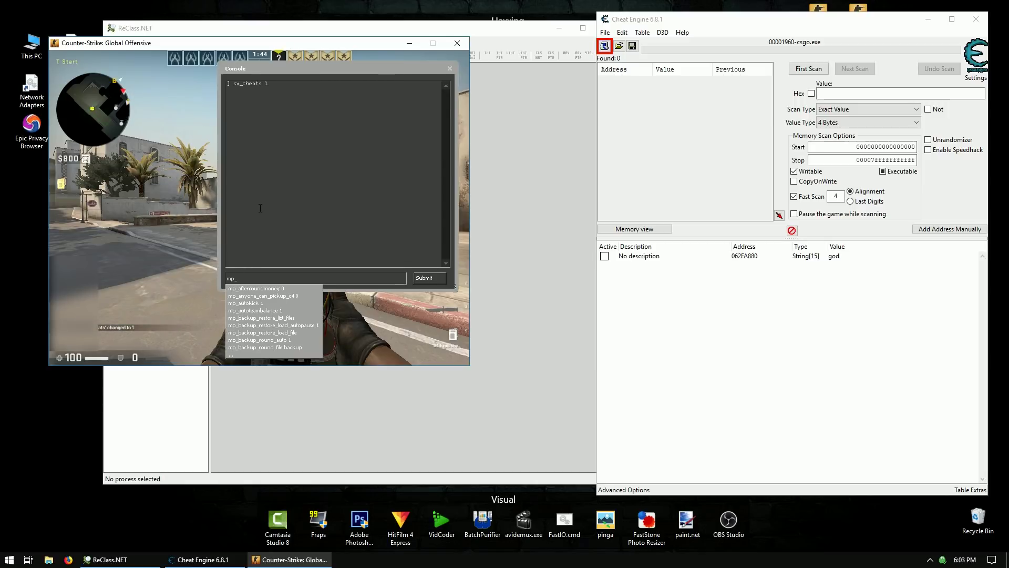
type("routime_defuse 6")
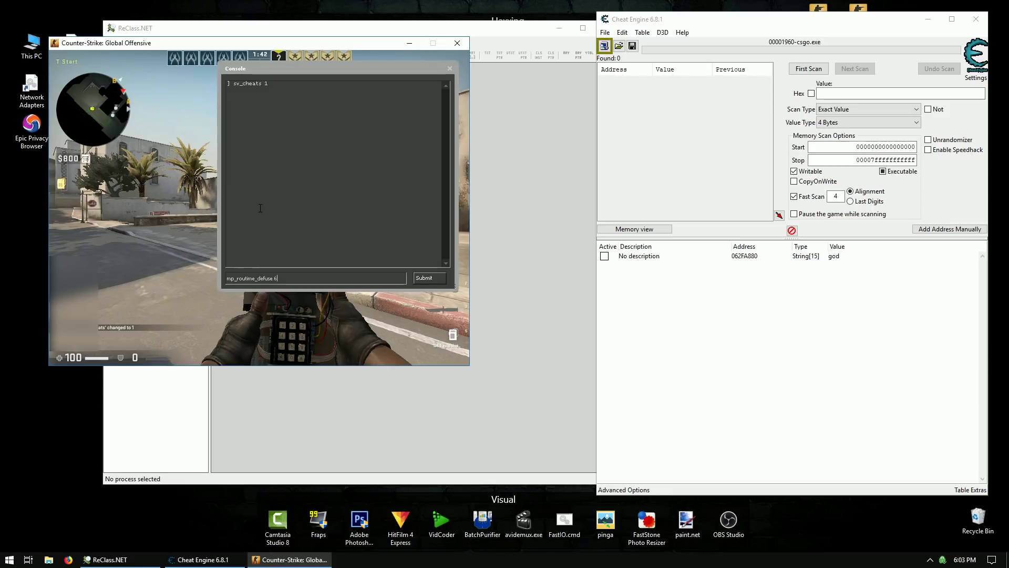
type("0")
key("Return")
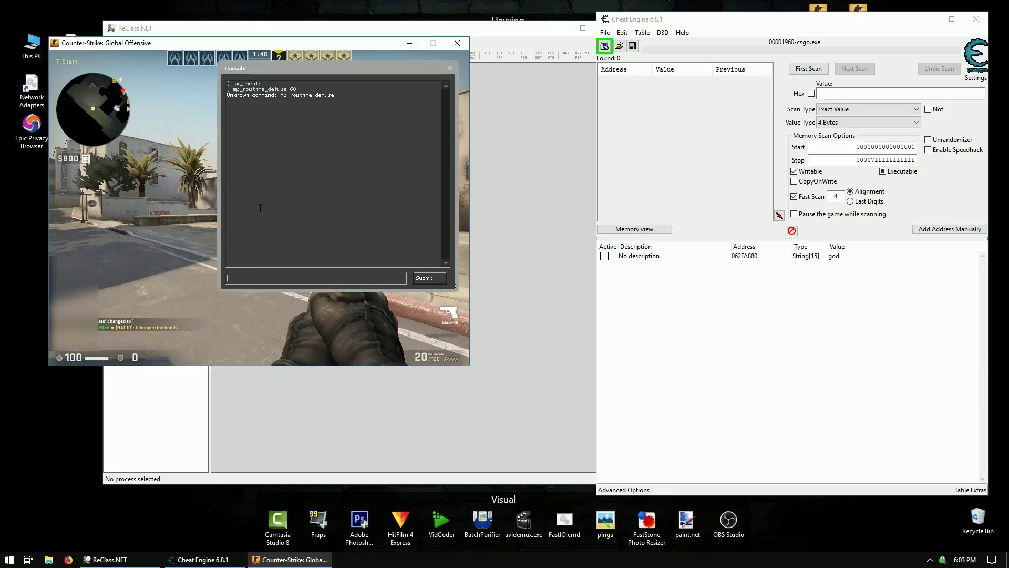
- Run mp_roundtime_defuse 60 and mp_autoteambalance 0 in the console to extend rounds and disable team balancing
type("mp_roundtim")
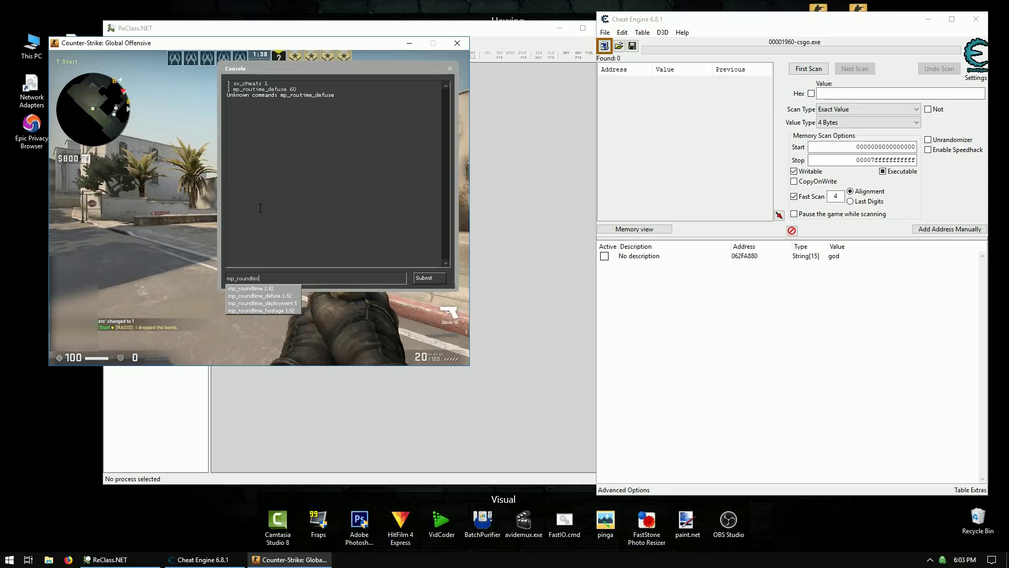
type("e_defuse 60")
key("Return")
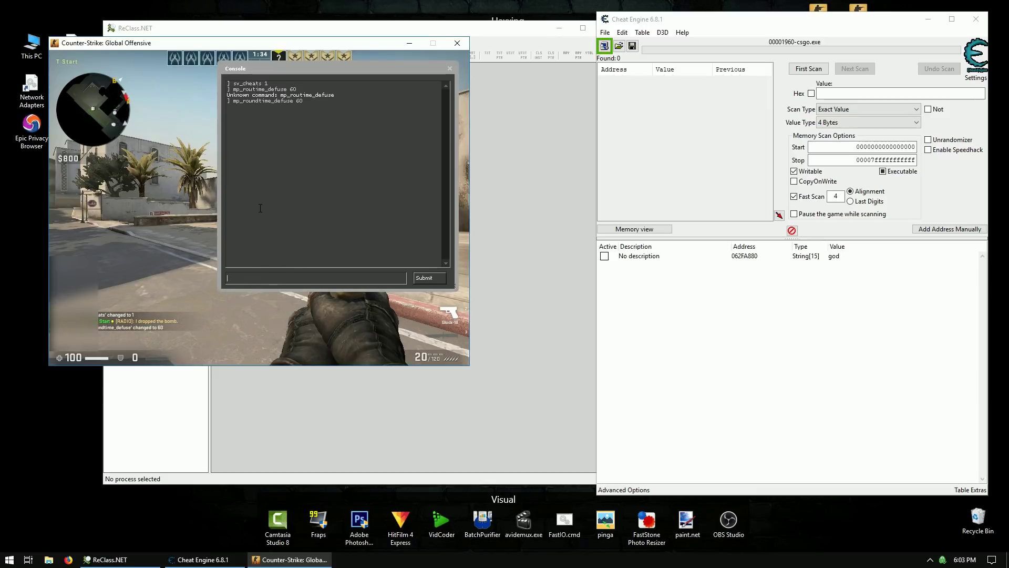
type("mp_")
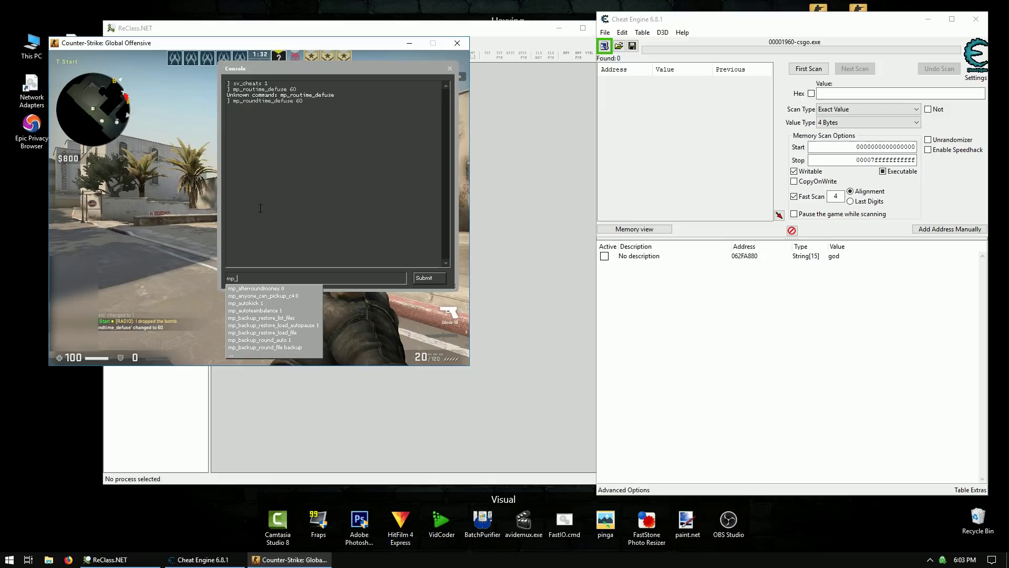
type("autoteamb")
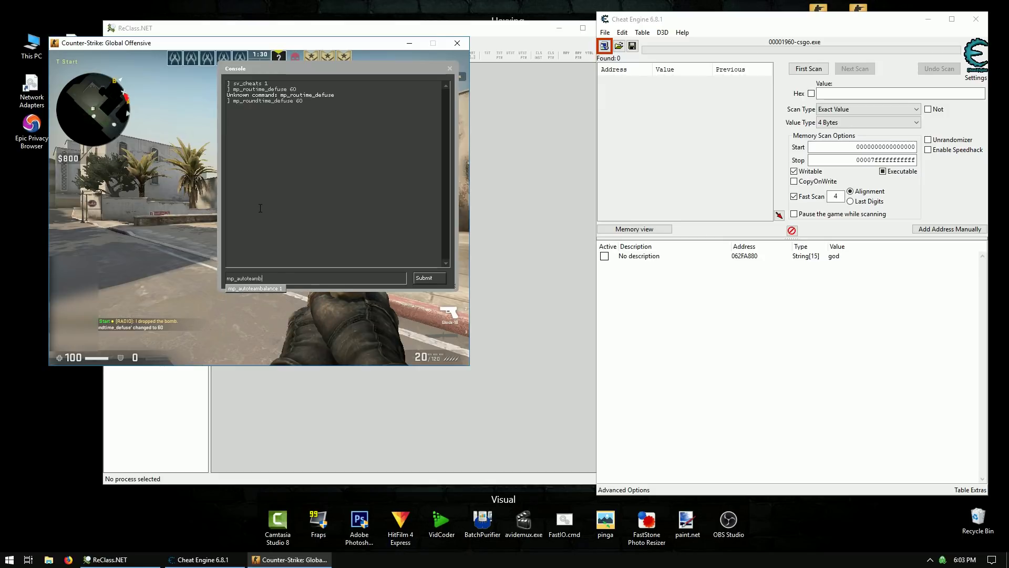
type("alance 0")
key("Return")
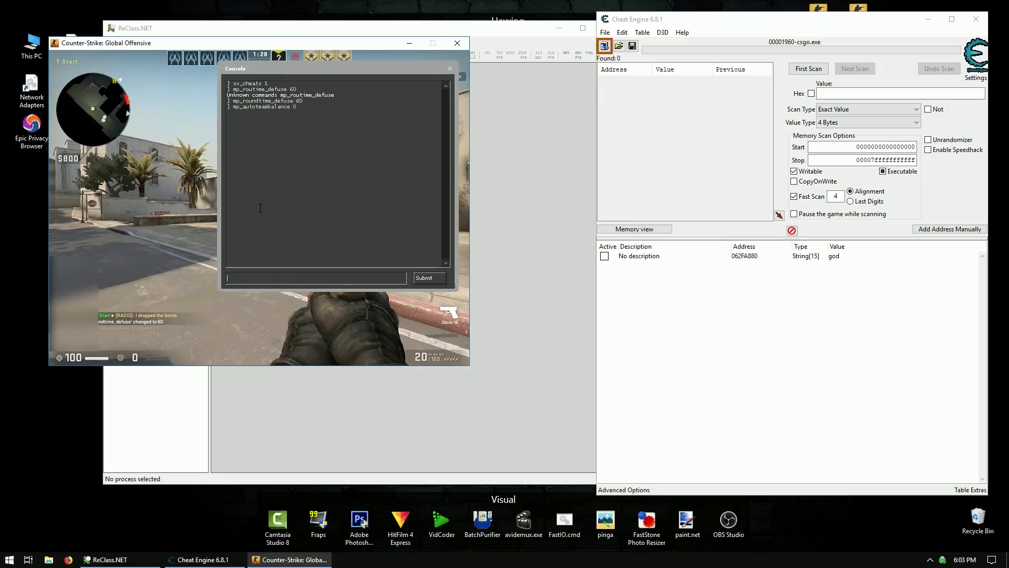
- Remove all bots with bot_kick and freeze bot movement with bot_stop 1
type("b")
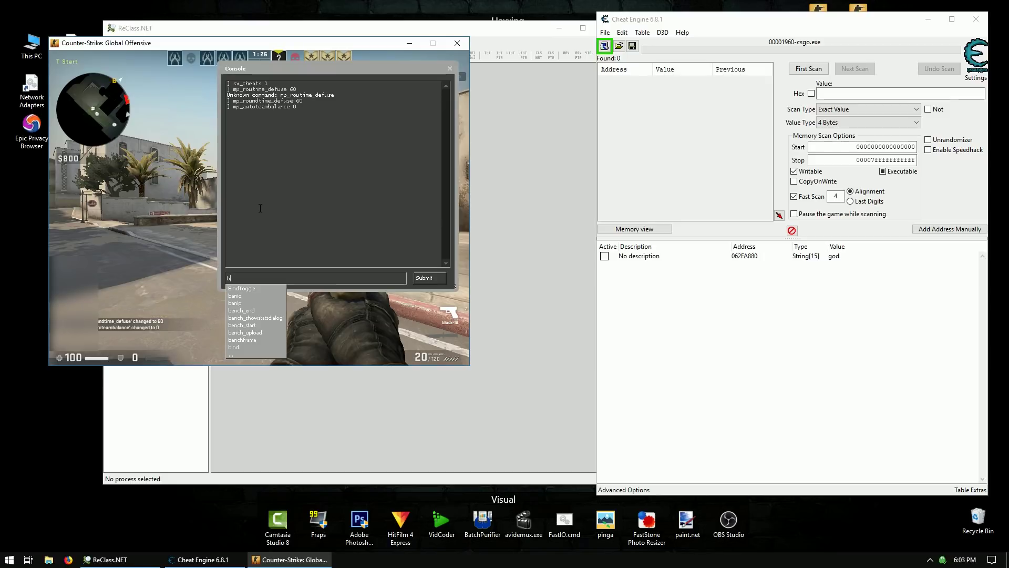
type("ot_kick")
key("Return")
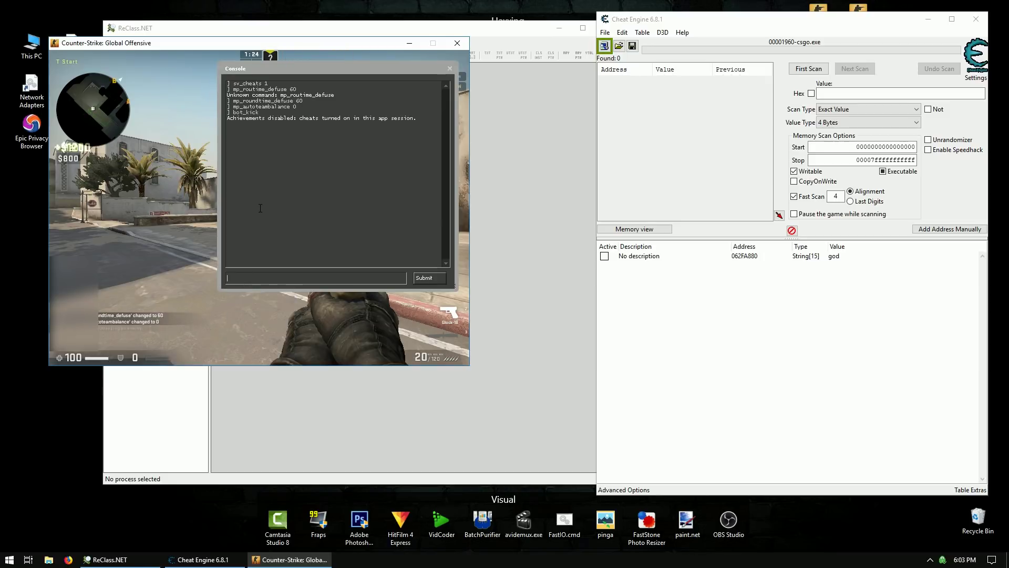
type("bot_")
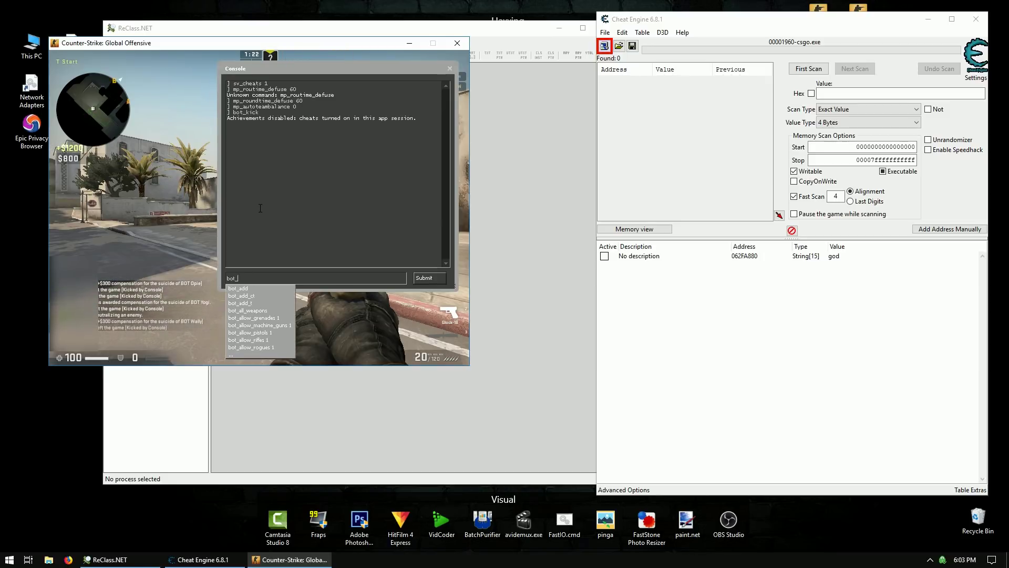
type("stop 1")
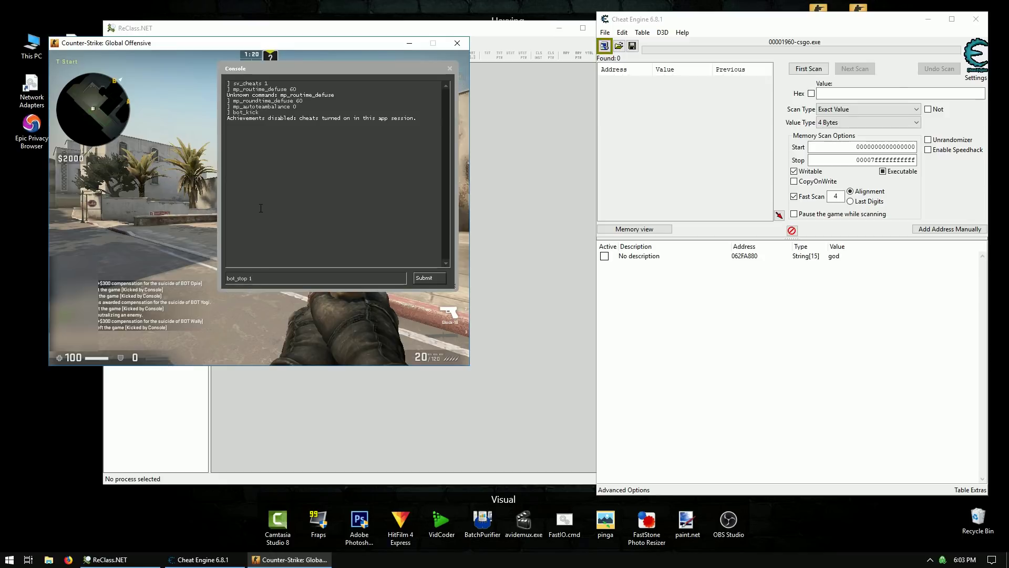
key("Return")
- End the current round with the endround console command
type("bot_a")
key("BackSpace")
key("BackSpace")
key("BackSpace")
key("BackSpace")
key("BackSpace")
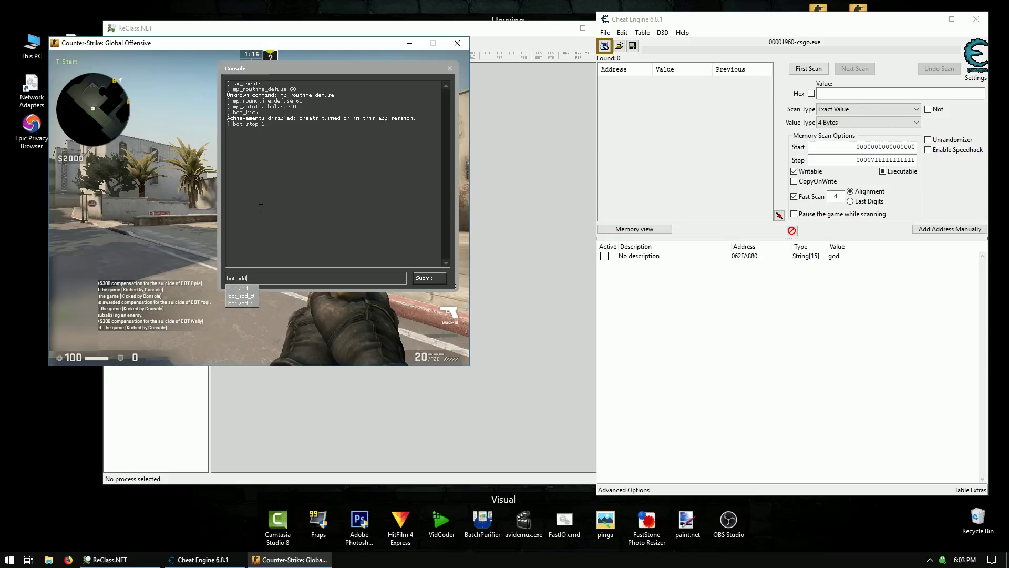
type("endround")
key("Return")
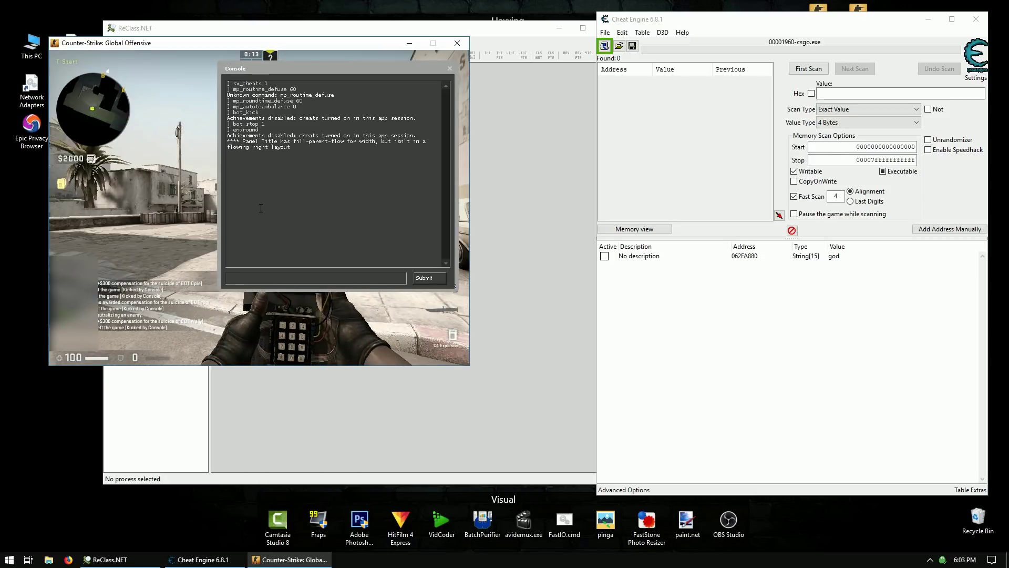
- Run bot_add_t twice to add a terrorist bot, checking the scoreboard, and close the console
type("bot")
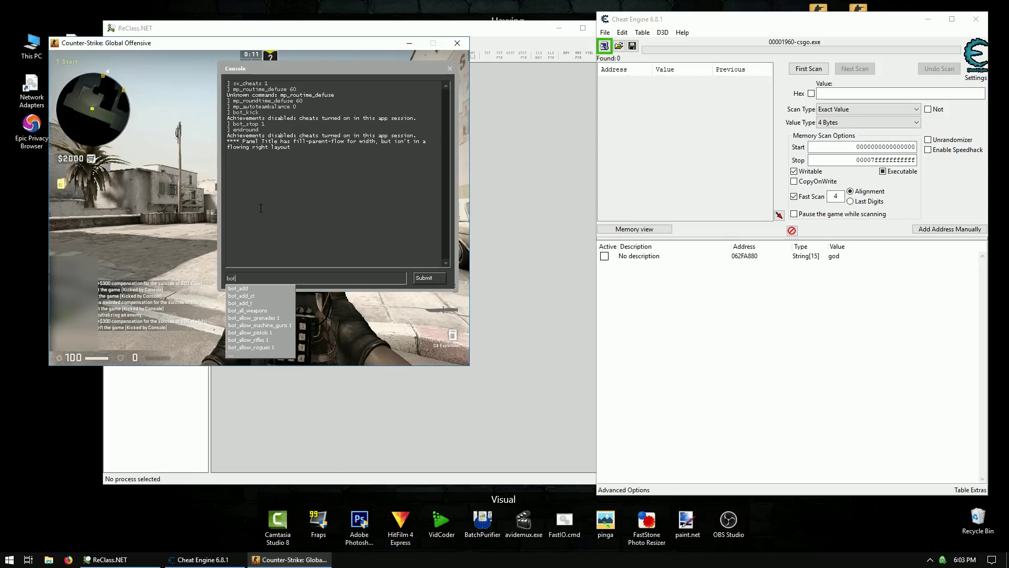
type("_add_t")
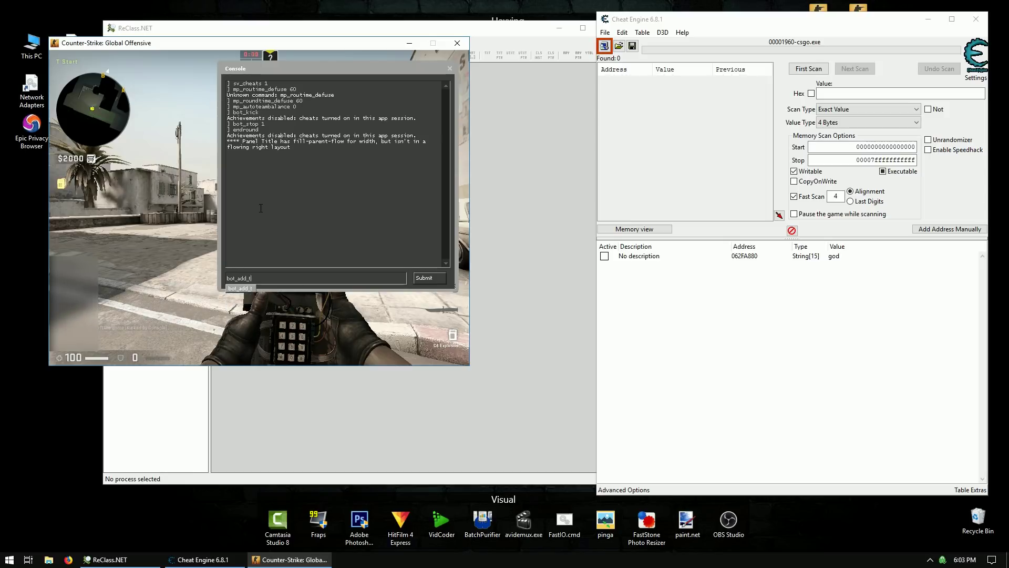
key("Return")
key("grave")
key("Tab")
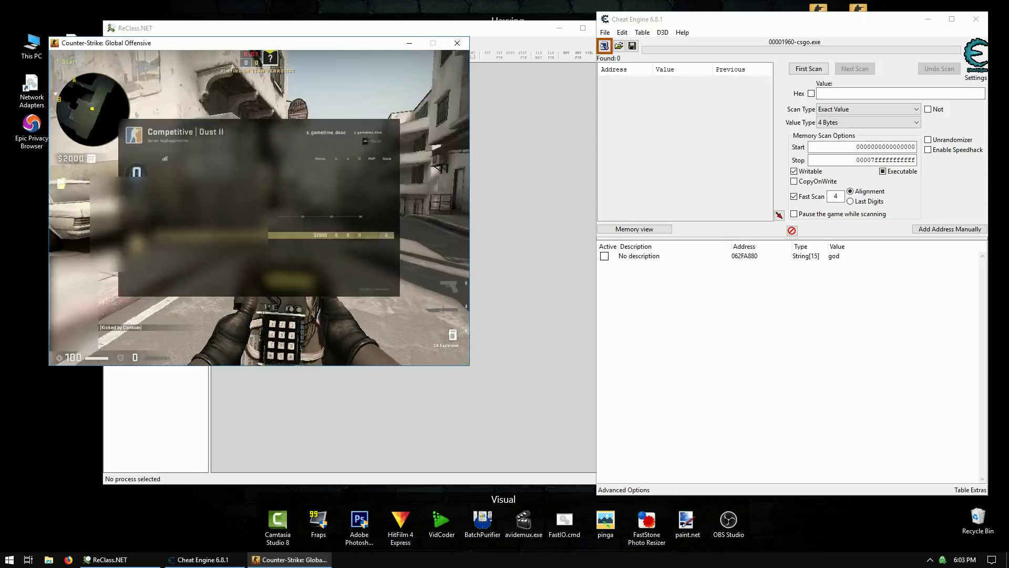
key("grave")
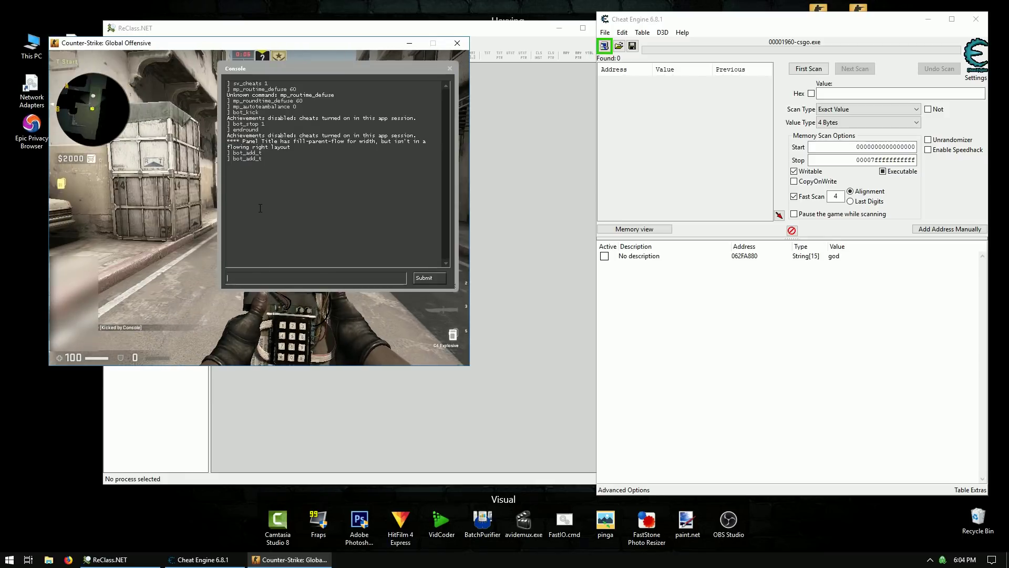
key("grave")
- Walk up the street to the terrorist bot and stand facing it
key("w")
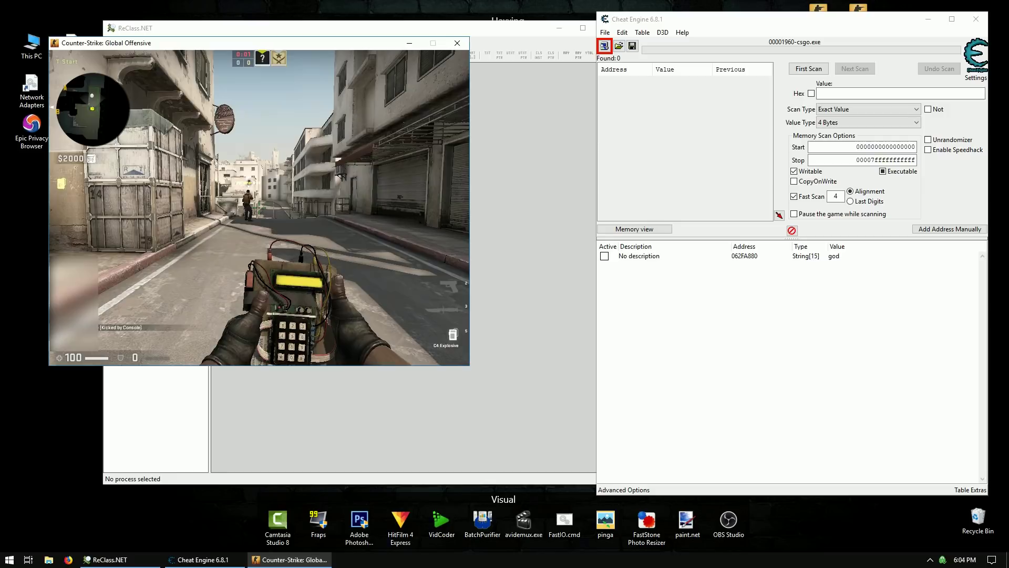
key("w")
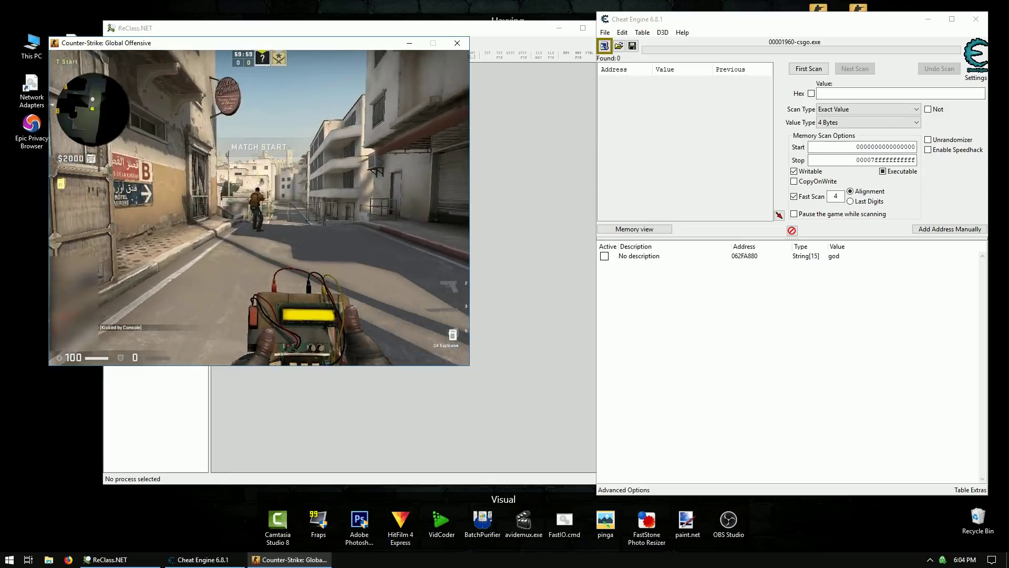
key("w")
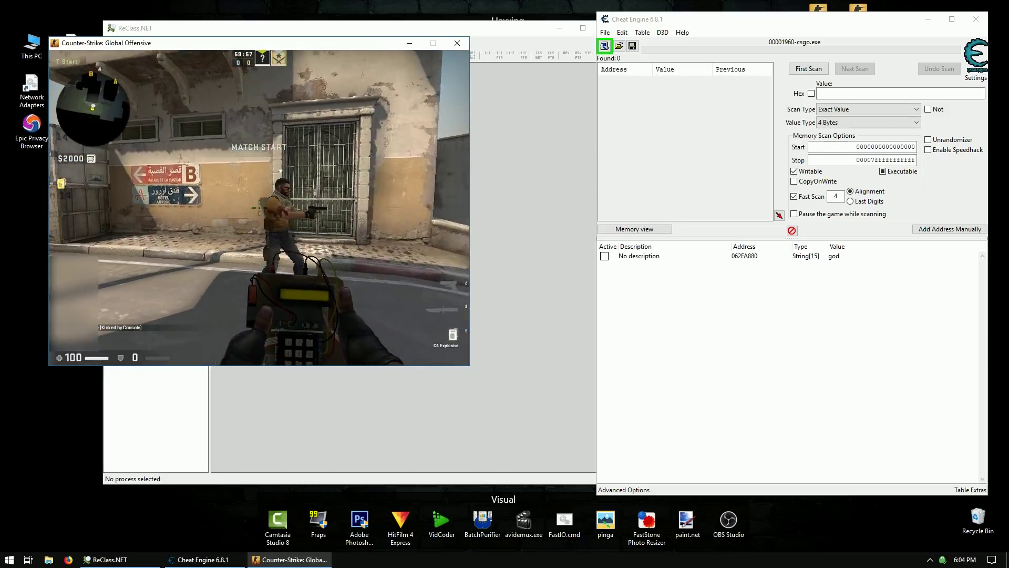
key("w")
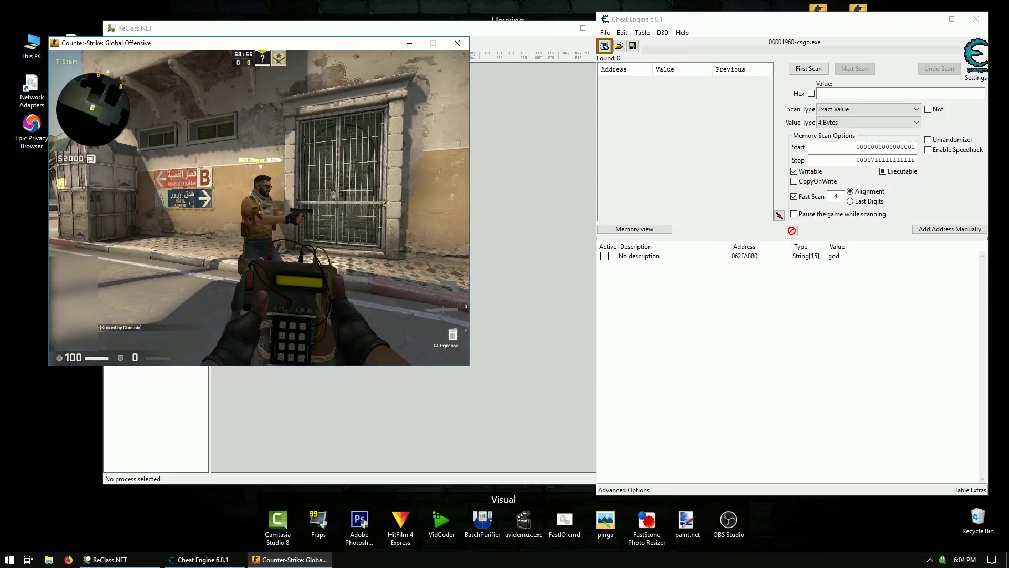
- Switch to Cheat Engine and run a first scan for the exact 4-byte value 100
key("super")
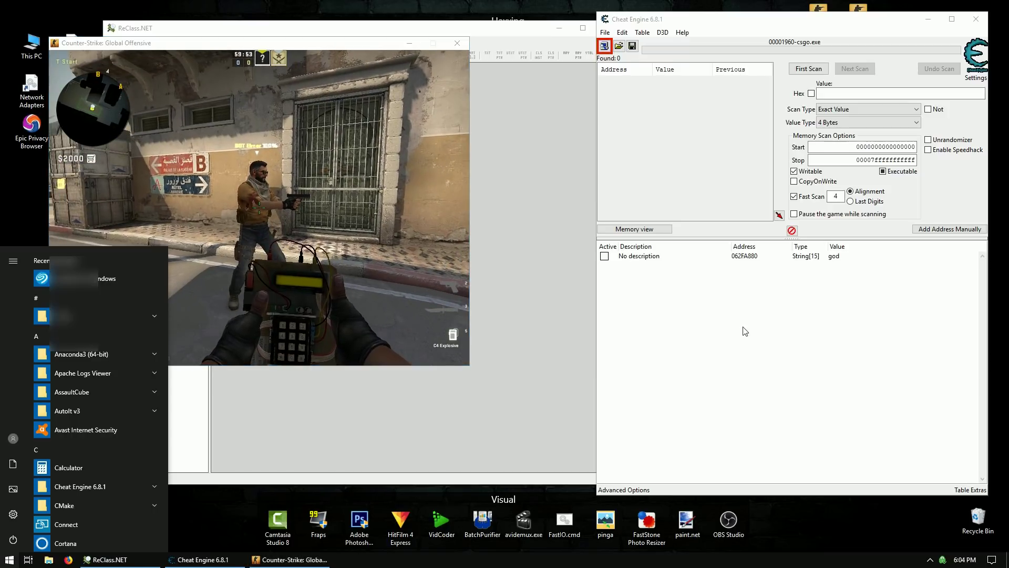
left_click(832, 87)
type("100")
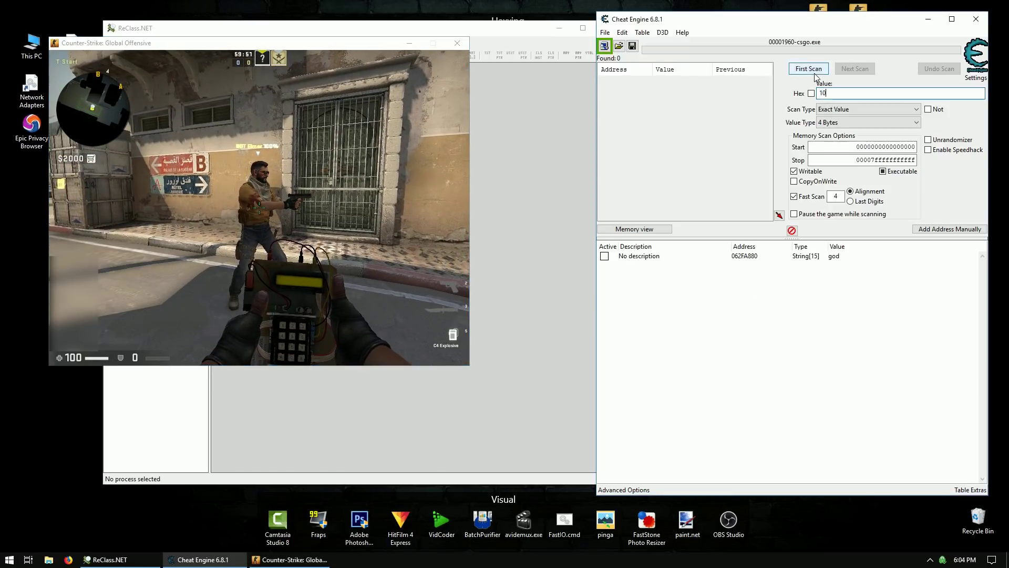
left_click(814, 72)
- Return to the game, draw the pistol, shoot the terrorist bot once and release the cursor from the game
left_click(258, 208)
key("2")
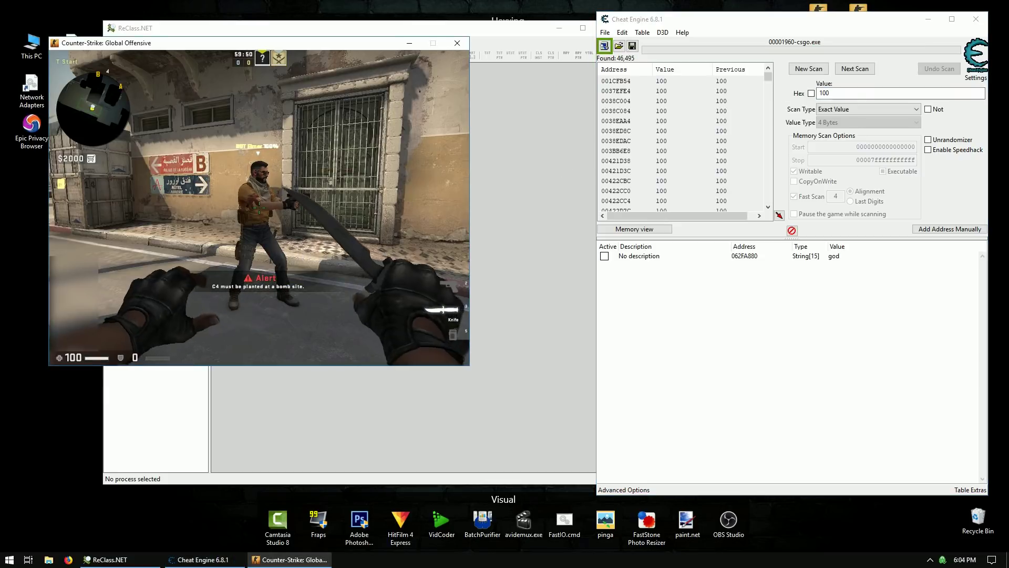
left_click(259, 208)
key("super")
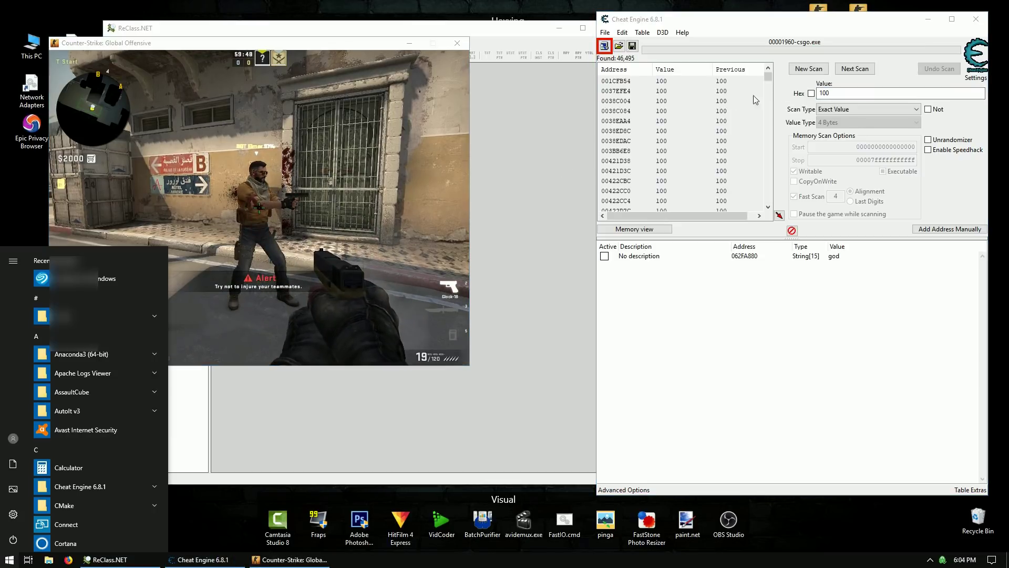
- Narrow the Cheat Engine results with a next scan for the exact value 91
double_click(828, 93)
type("91")
key("Return")
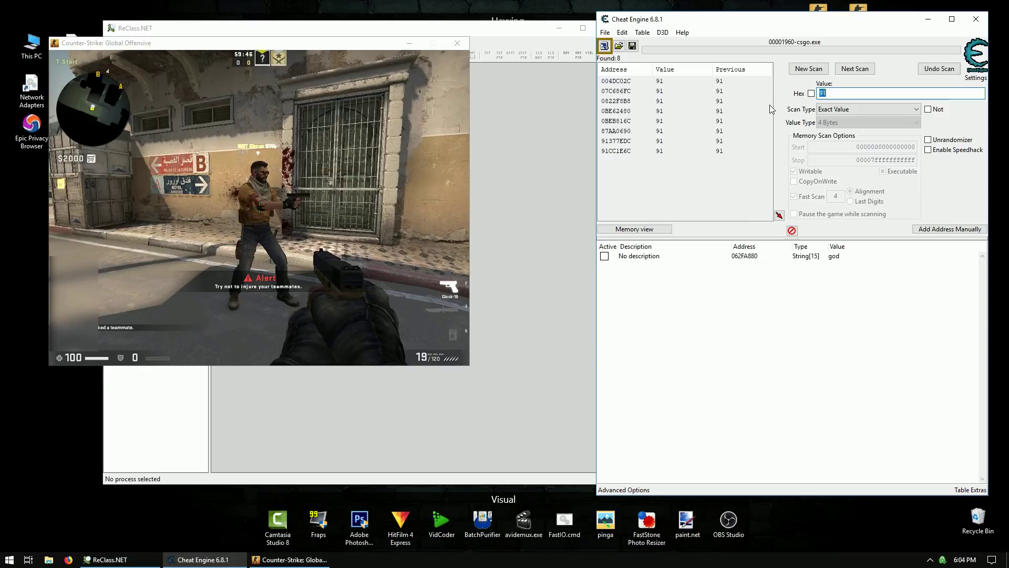
- Add all addresses found by the scan for 91 to the address list
left_click(726, 83)
left_click(697, 149, "shift")
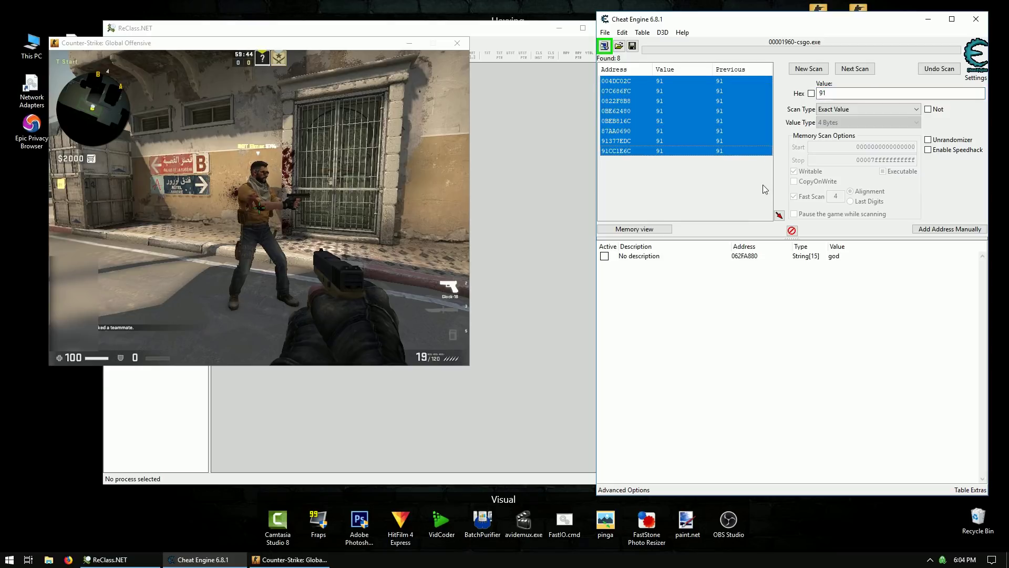
left_click(778, 216)
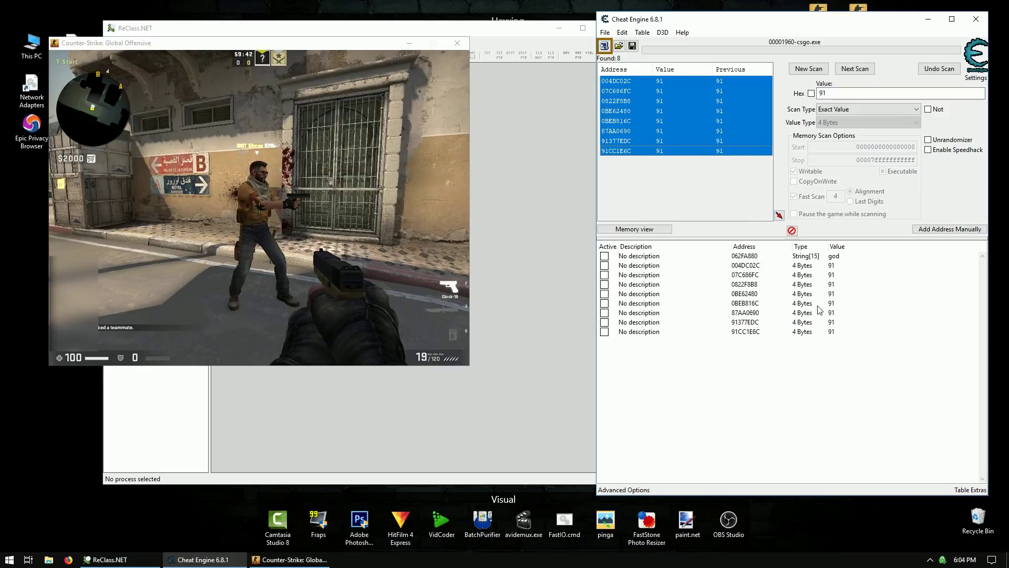
- Find out what accesses address 0822F8B8, inspect the listed instruction and close the results window
left_click(735, 286)
right_click(769, 284)
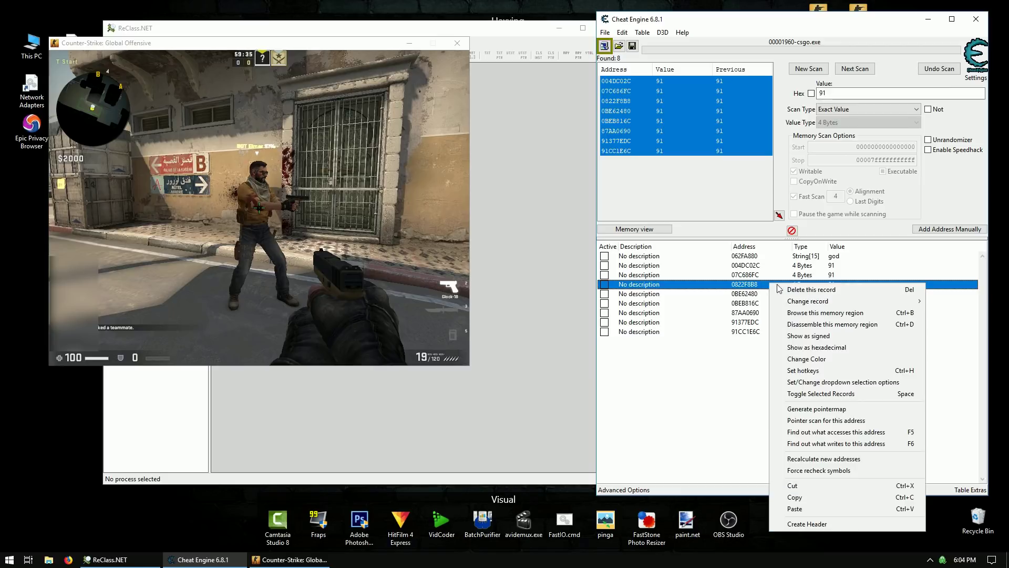
left_click(853, 436)
left_click(323, 290)
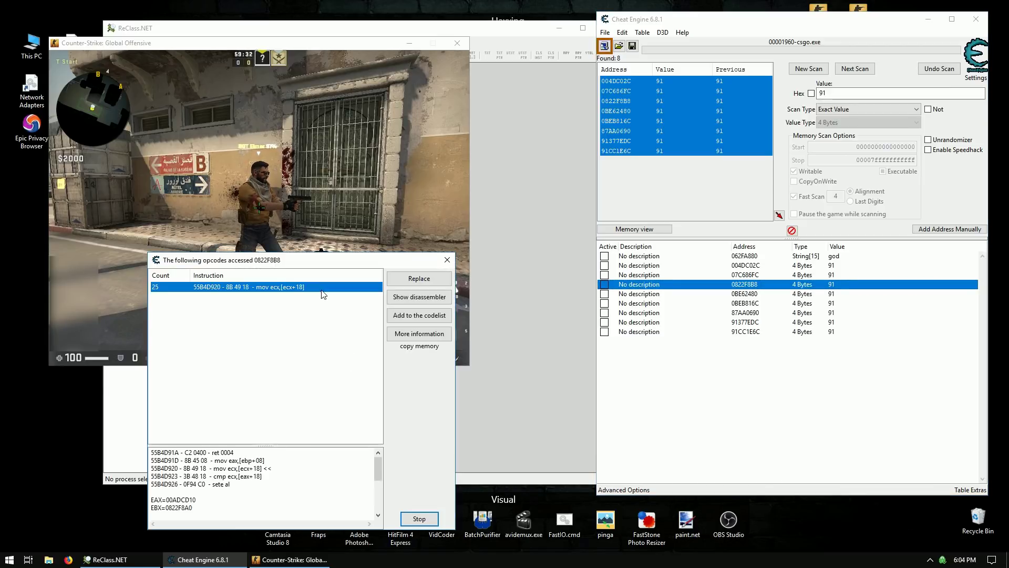
left_click(446, 259)
- Find out what accesses address 0BE62480, stop the trace and close the results window
left_click(752, 294)
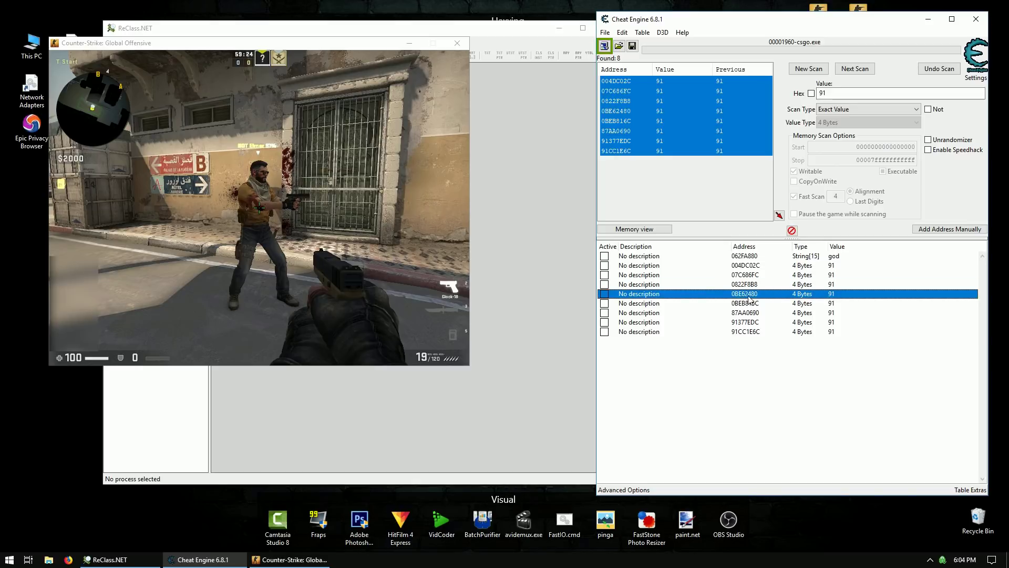
right_click(750, 296)
left_click(802, 445)
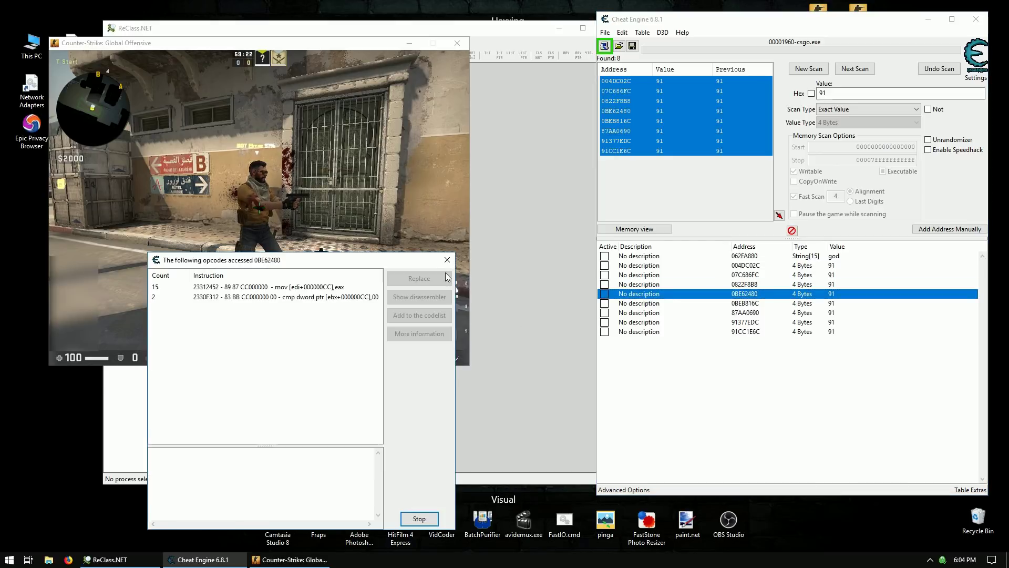
left_click(420, 519)
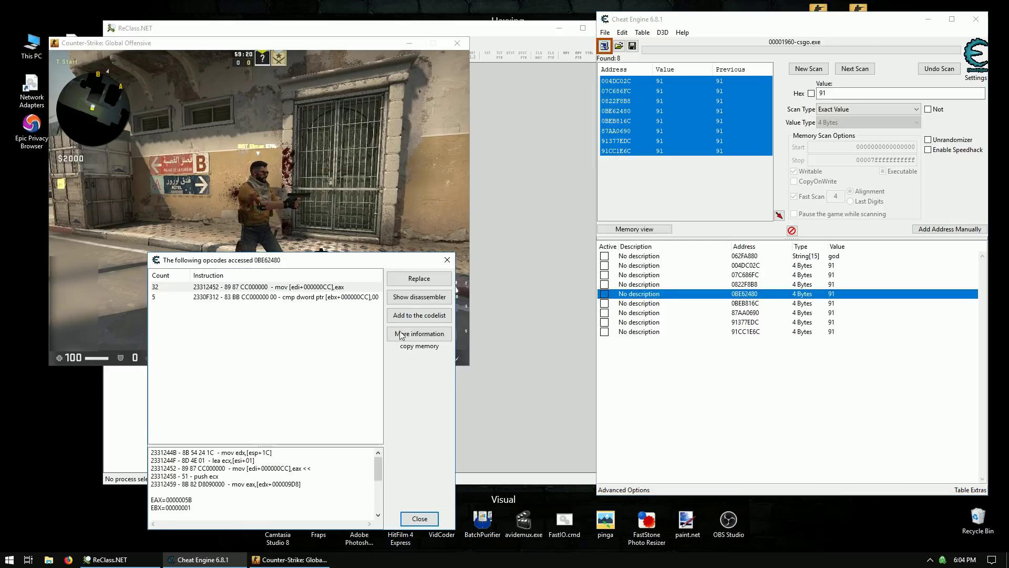
left_click(446, 260)
- Trace what accesses address 91CC1E6C, stop the trace and select the listed instruction to see its registers
left_click(736, 332)
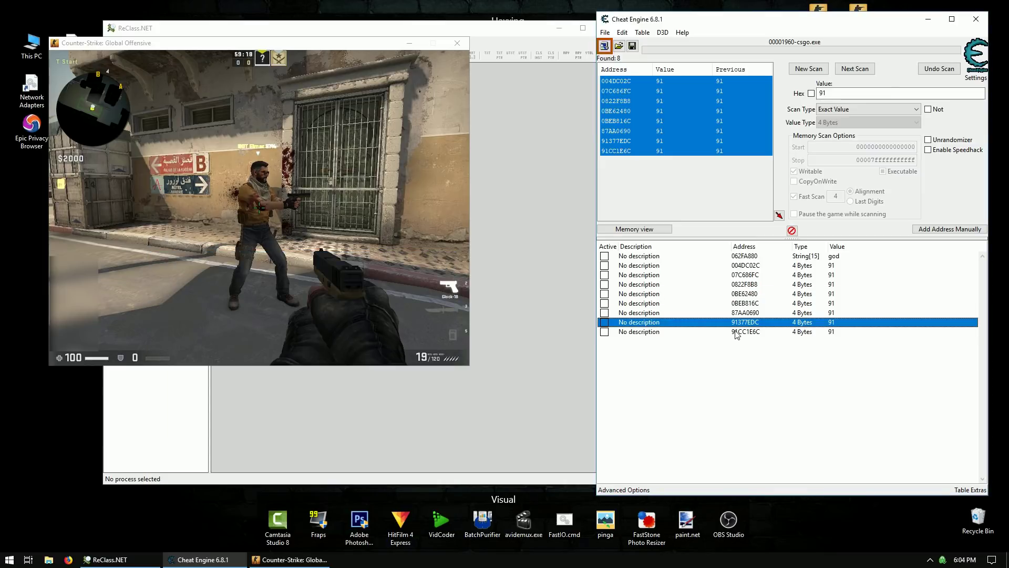
right_click(736, 332)
left_click(801, 231)
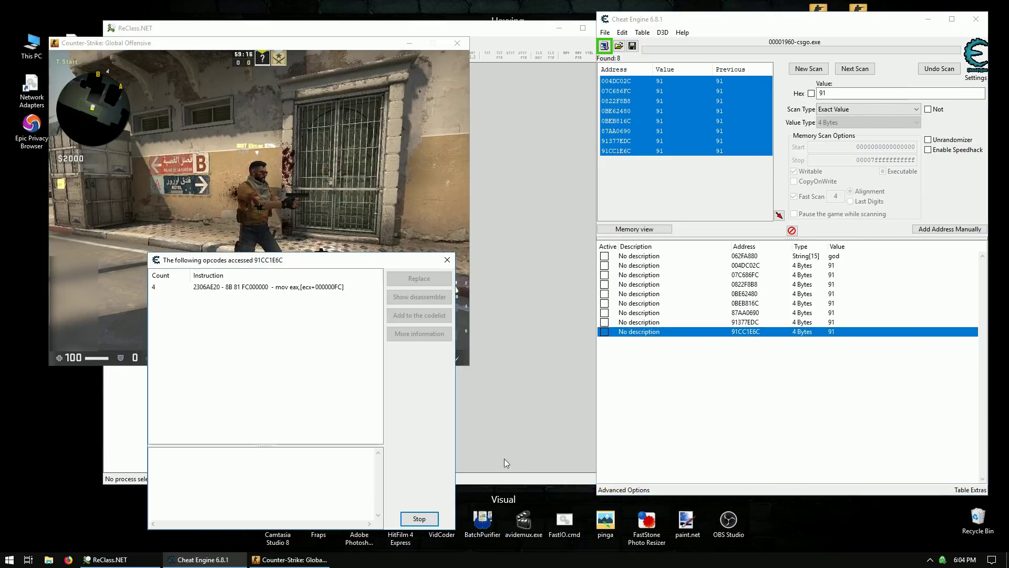
left_click(419, 518)
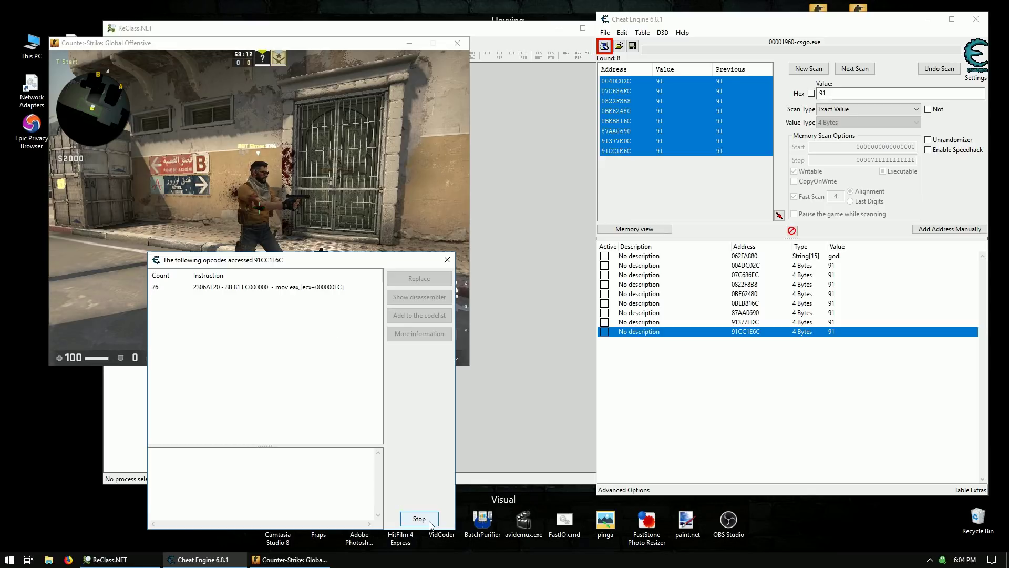
left_click(333, 287)
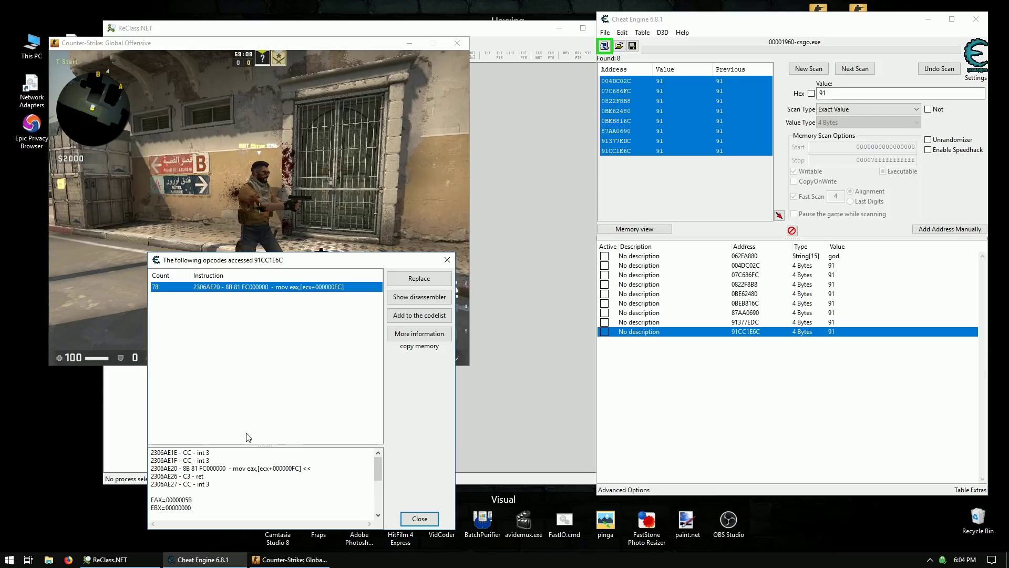
- Copy the ECX register value 91CC1D70 from the instruction details and close the opcode window
scroll(236, 475, "down", 1)
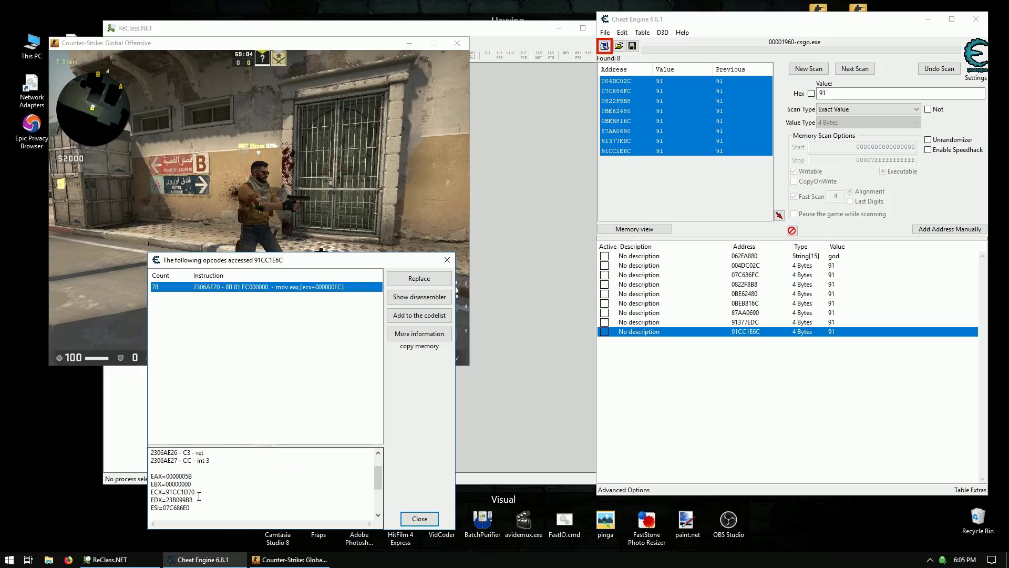
left_click_drag(196, 493, 170, 491)
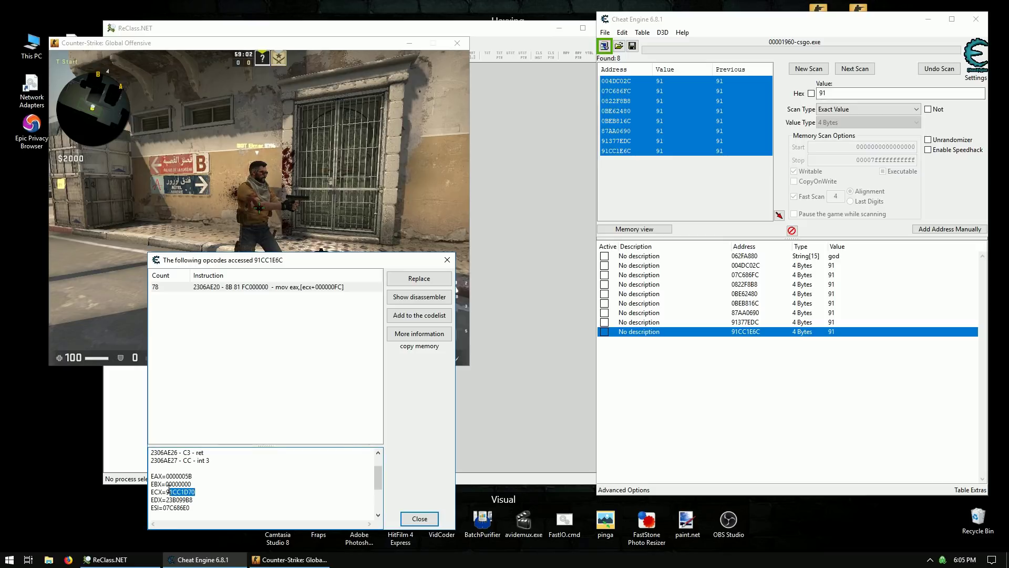
left_click(433, 520)
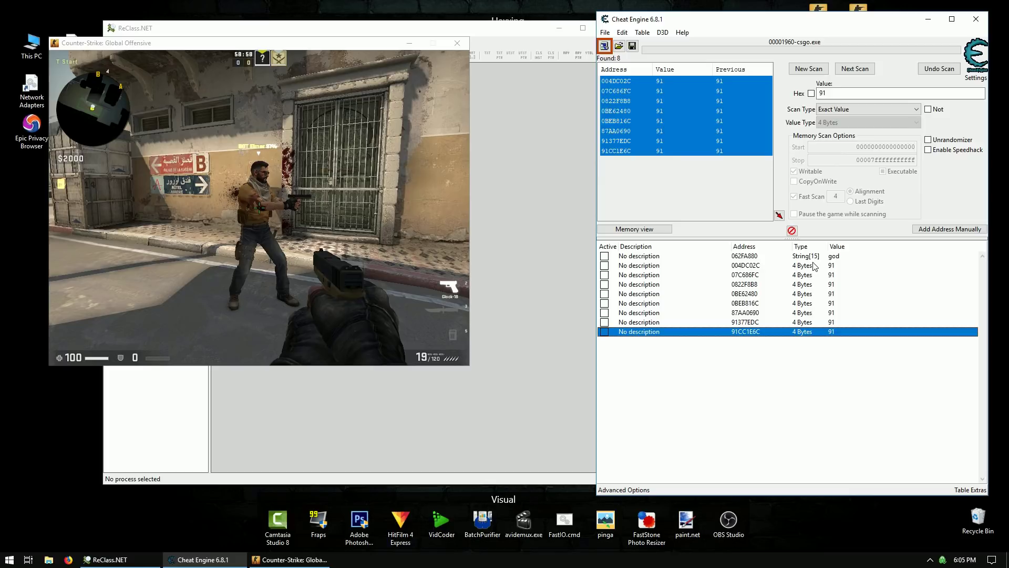
- Delete every entry from the address list
key("ctrl+a")
key("Delete")
key("Return")
- Manually add address 91CC1D70 as a 4-byte entry described as "ent addr"
left_click(928, 230)
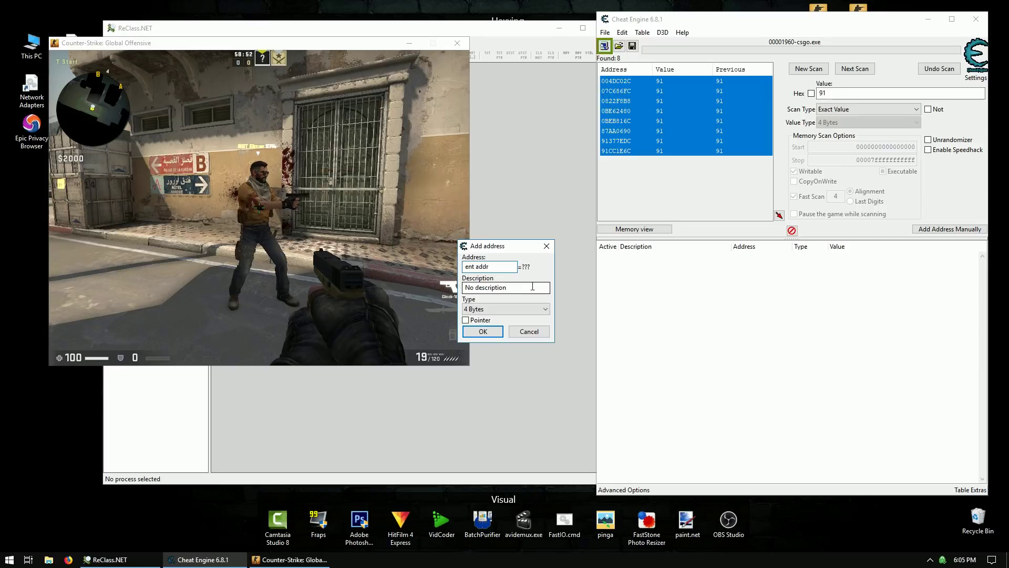
left_click_drag(507, 269, 417, 273)
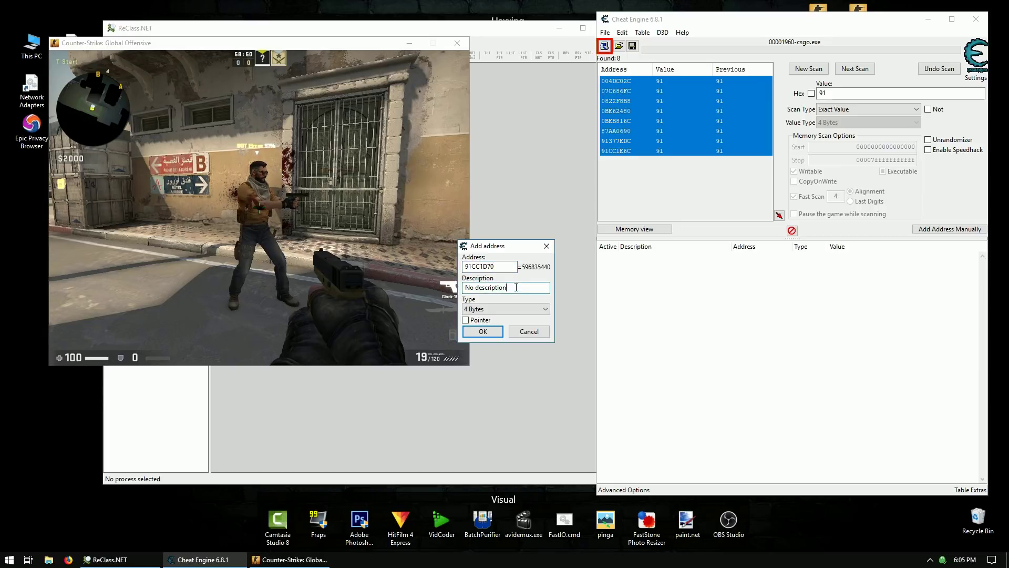
triple_click(516, 287)
type("ent addr")
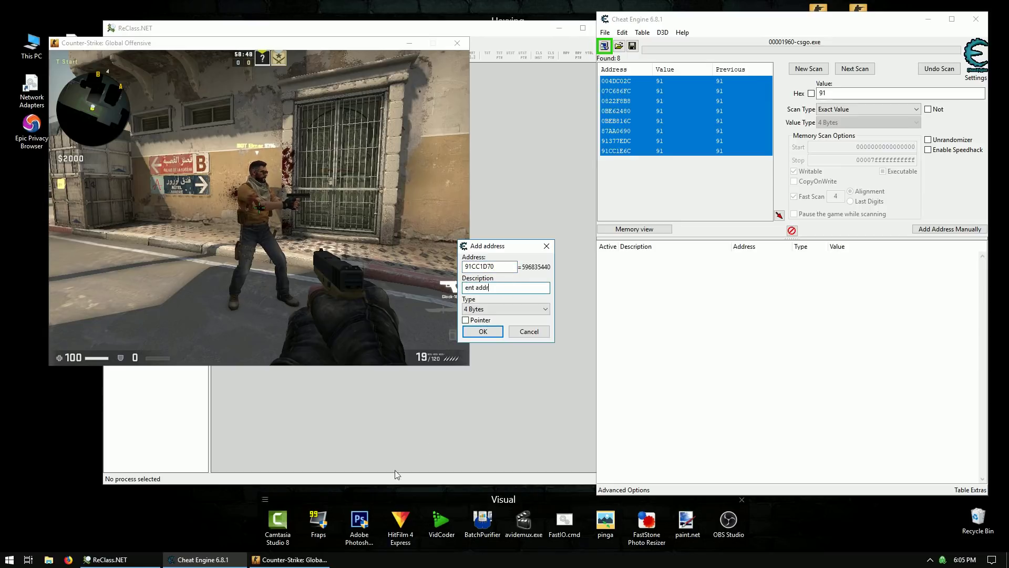
left_click(483, 331)
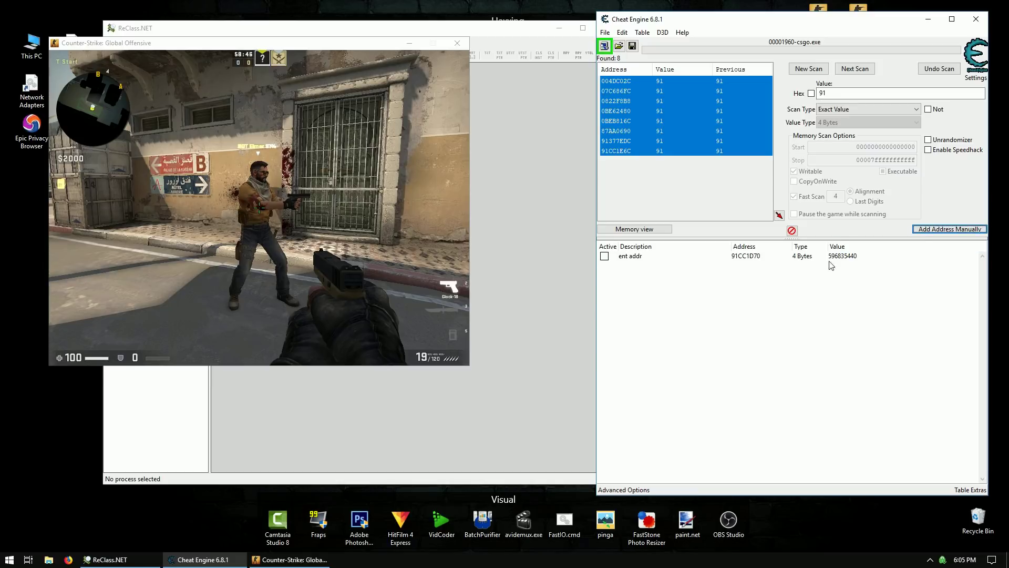
- Manually add address 91CC1D70+fC as a 4-byte entry described as "ent health"
left_click(933, 229)
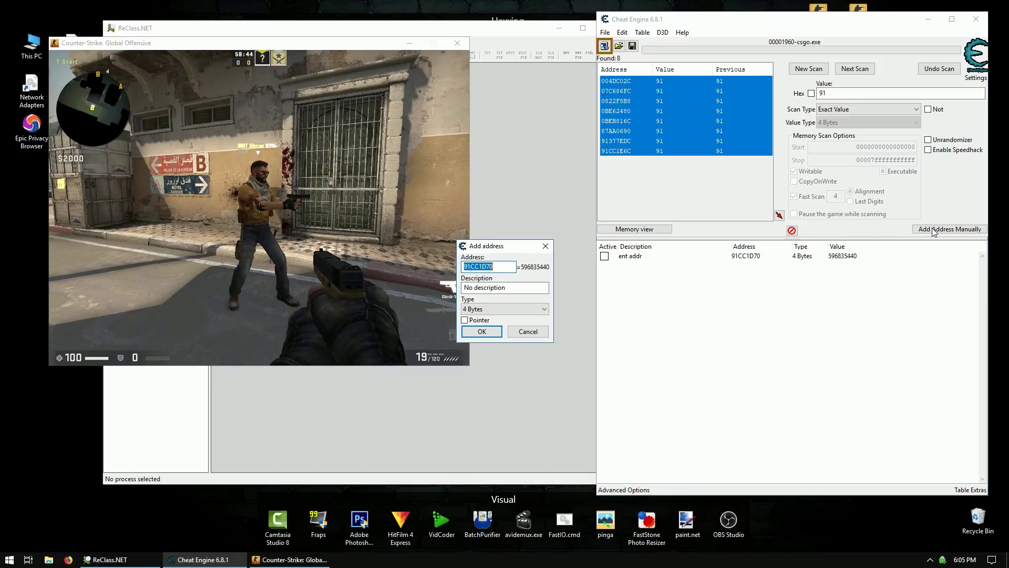
key("End")
type("+fC")
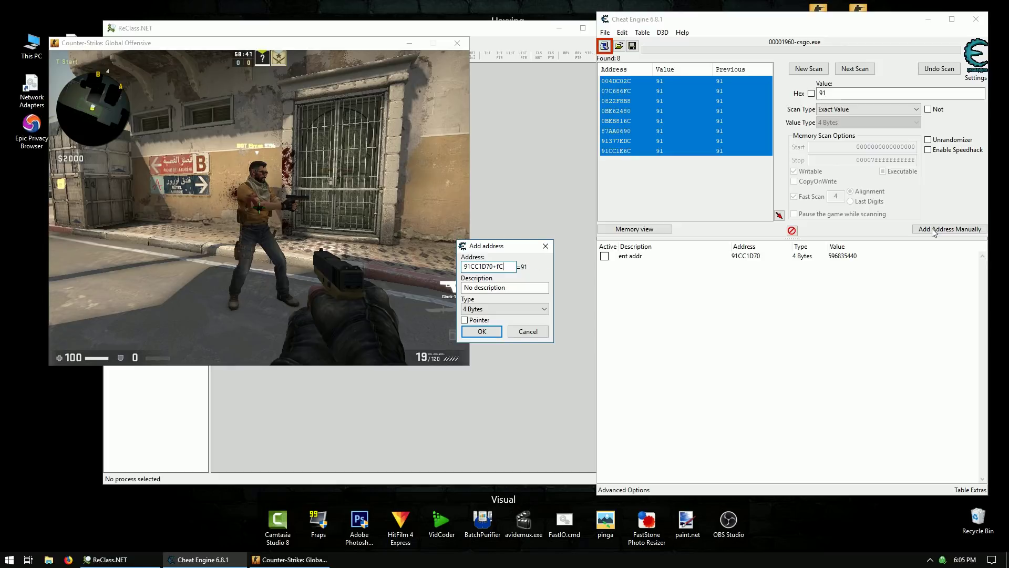
key("Tab")
type("e")
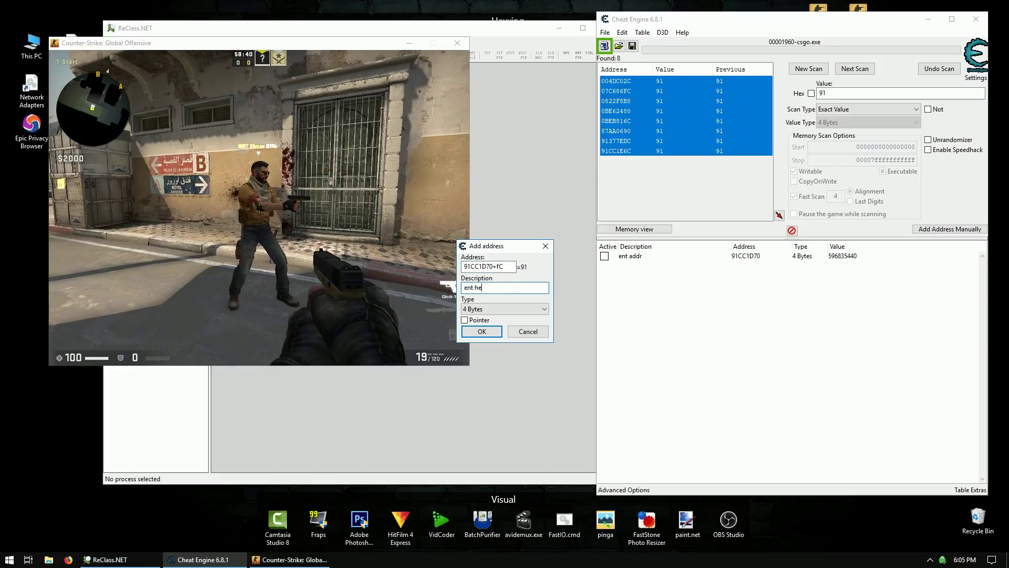
left_click(463, 332)
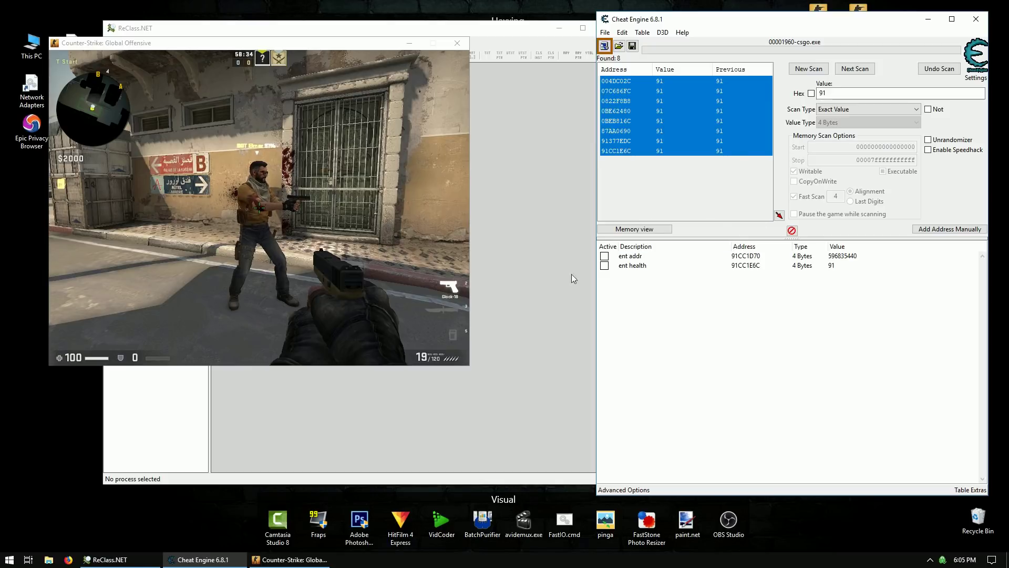
left_click(484, 402)
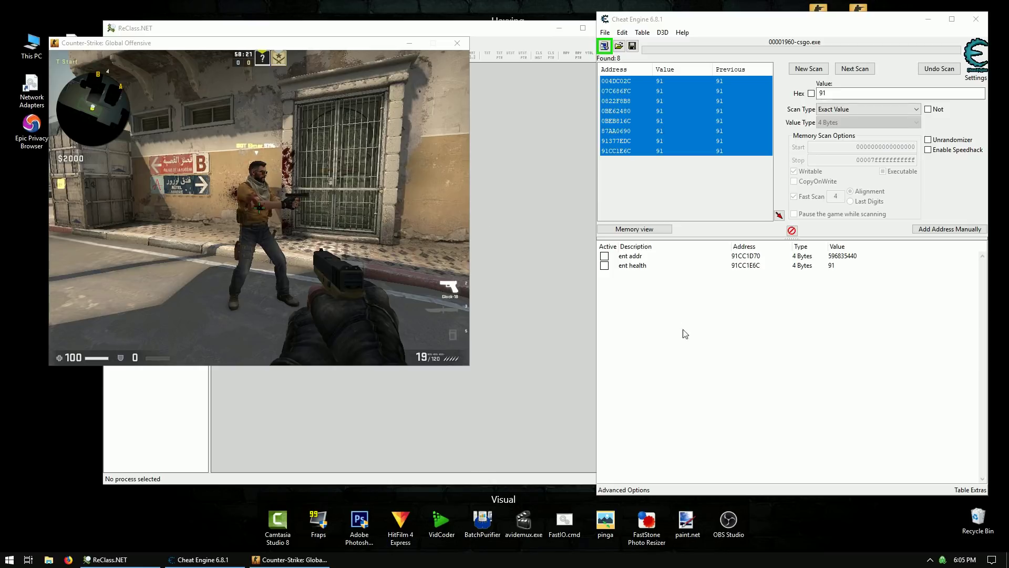
- Copy the ent addr entry's address and start a new hexadecimal scan with 91CC1D70 as its value
double_click(755, 260)
key("ctrl+c")
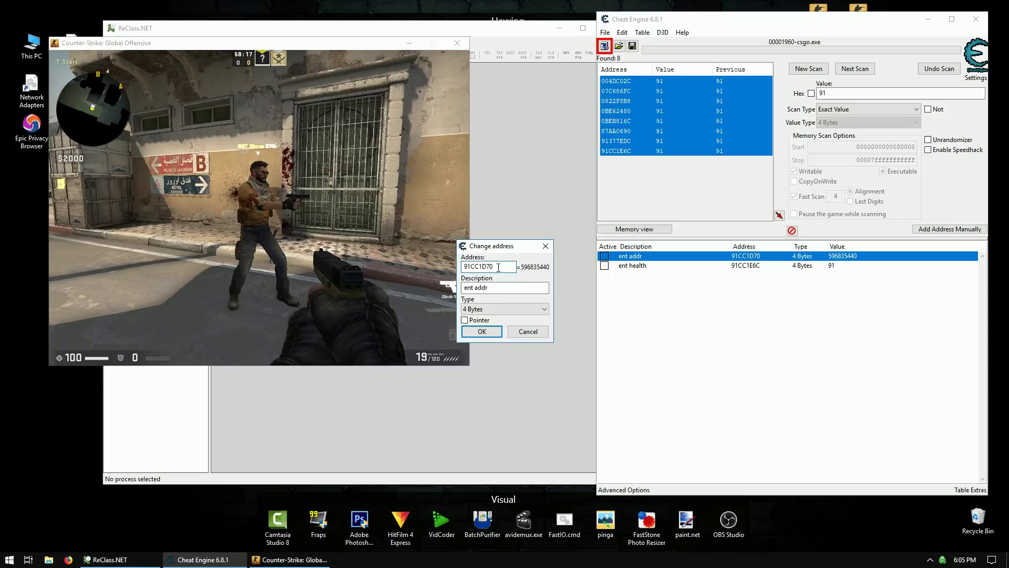
left_click(541, 333)
left_click(808, 68)
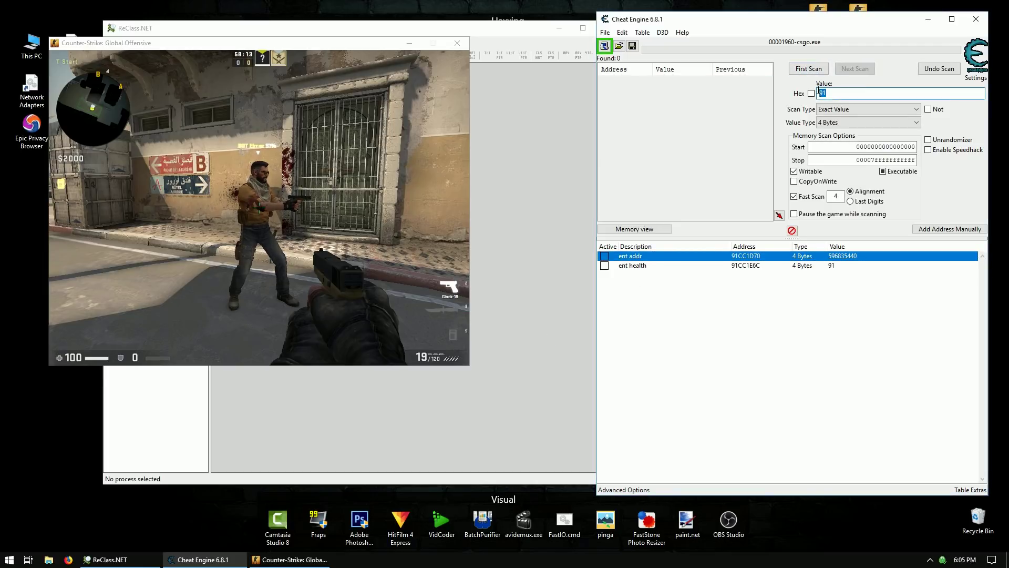
left_click(811, 93)
key("ctrl+v")
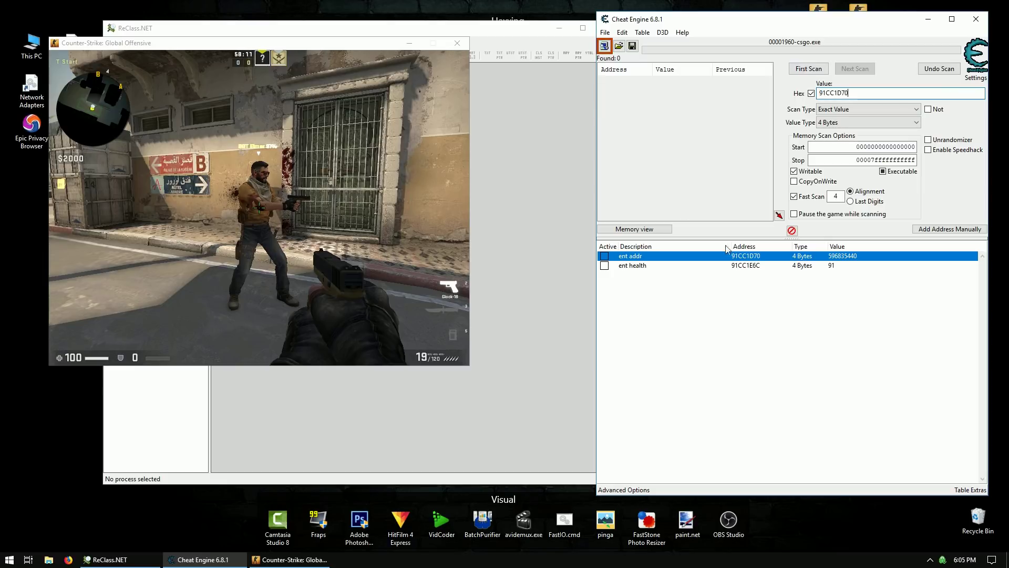
- Turn off Fast Scan and the Executable filter, enable pausing the game while scanning, and run the first scan
left_click(794, 196)
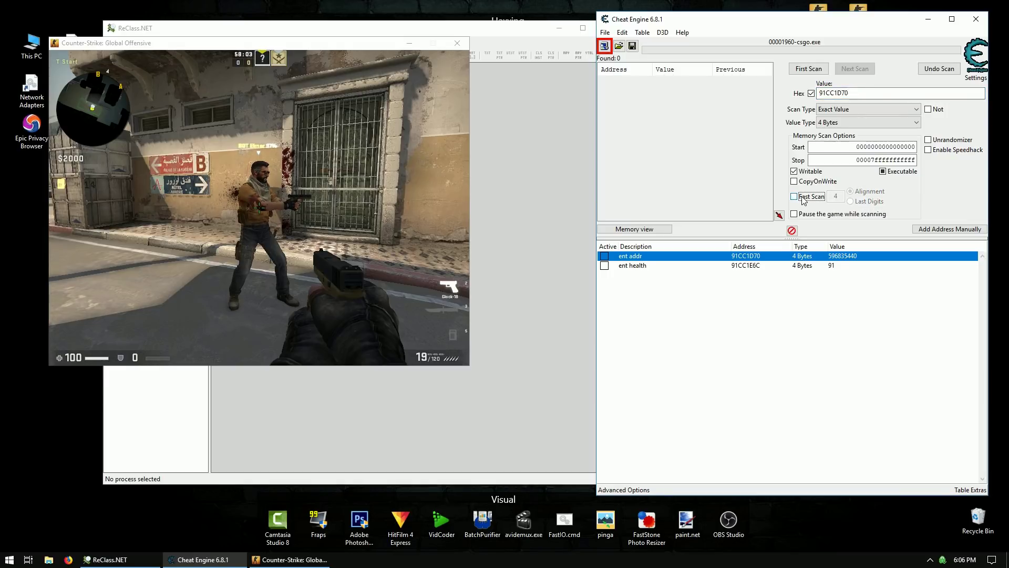
left_click(884, 173)
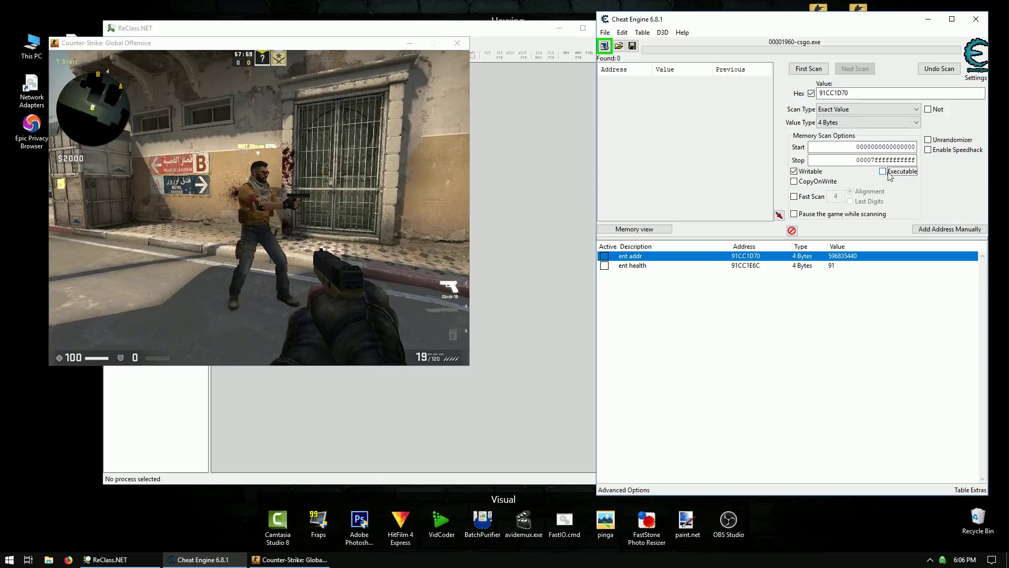
left_click(888, 175)
left_click(820, 214)
left_click(803, 69)
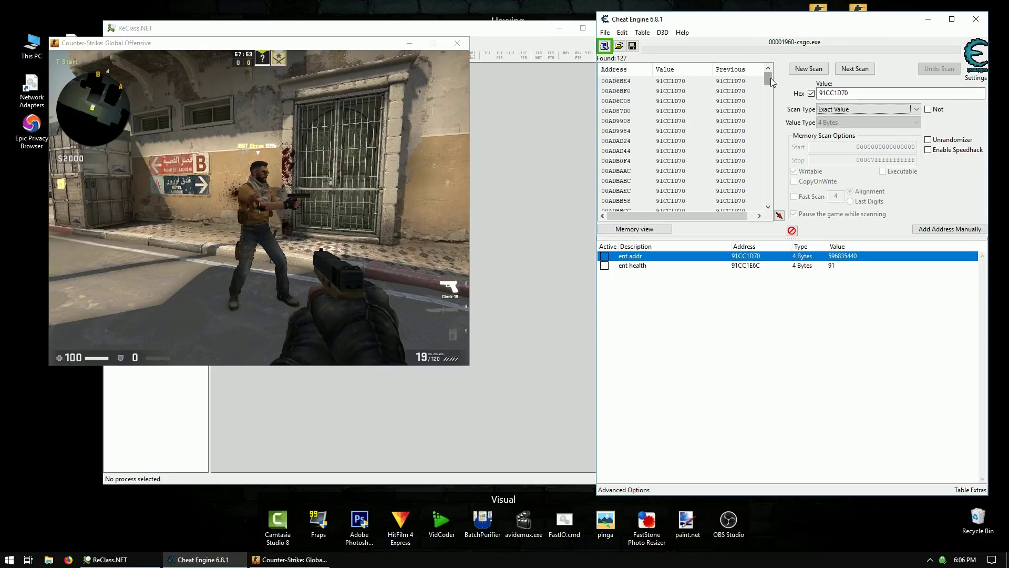
- Review the pointer results, rerun a fresh scan for 91CC1D70 and look through the new list to its end
left_click_drag(767, 77, 750, 211)
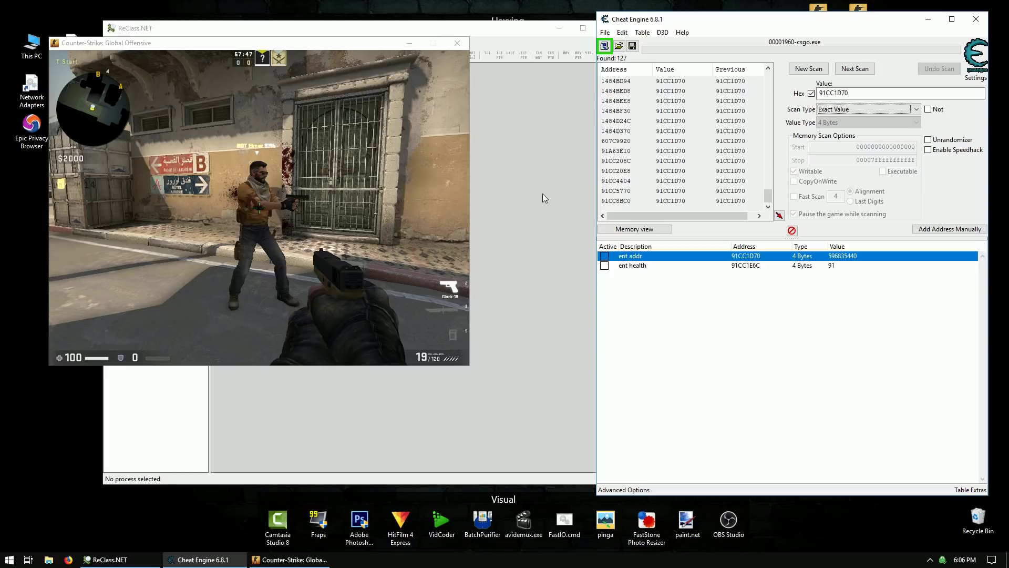
left_click(808, 69)
left_click(807, 68)
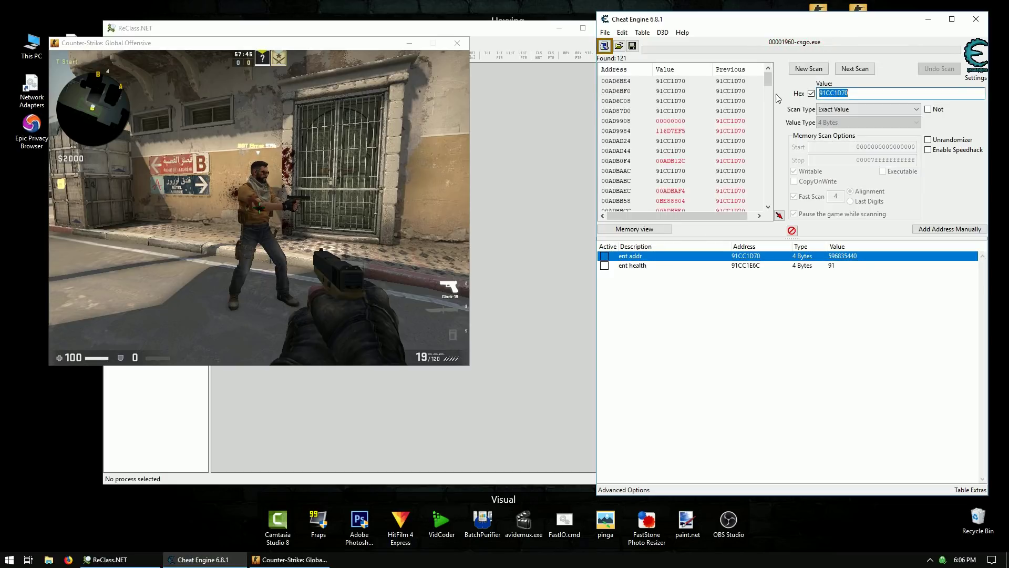
left_click_drag(768, 83, 763, 204)
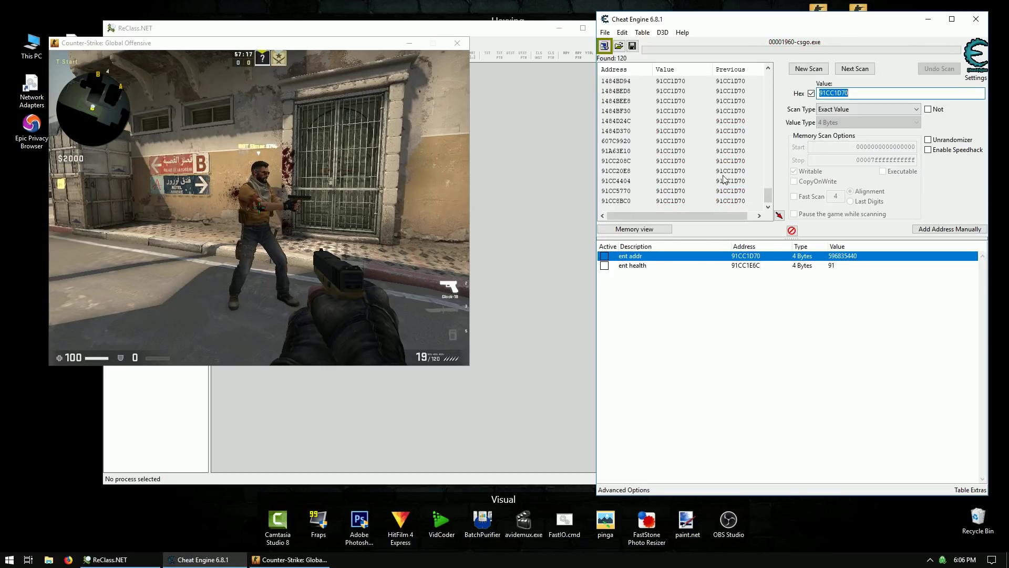
- Set up a pointer scan for the ent health address, requiring pointers to end with the specific offset fc
left_click(783, 314)
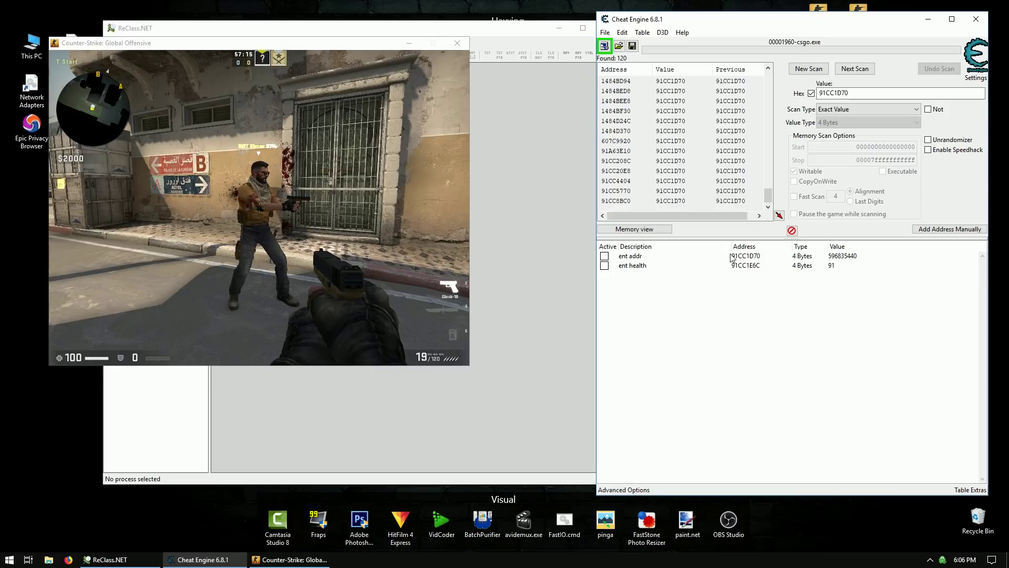
left_click(741, 269)
right_click(745, 267)
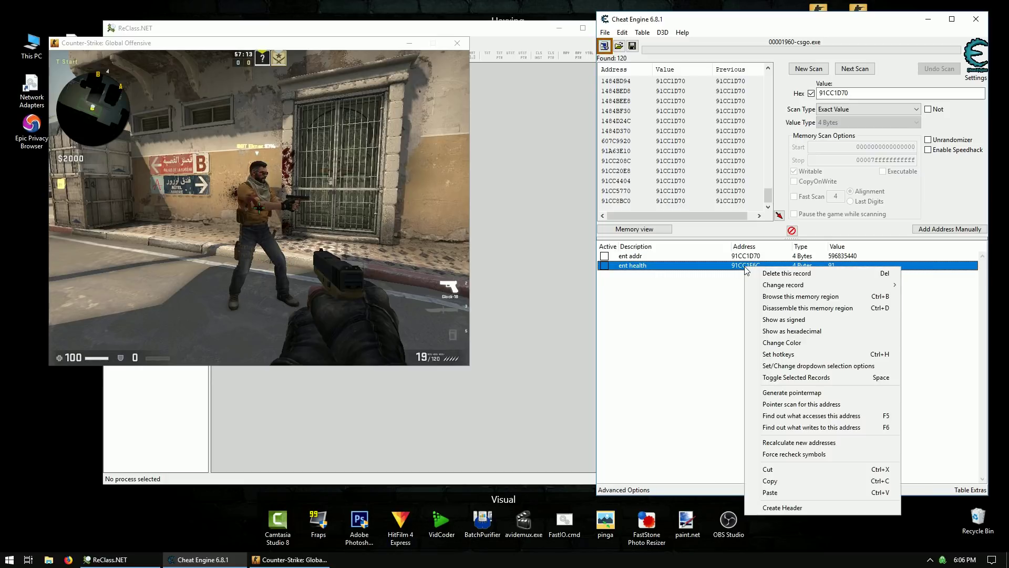
left_click(787, 404)
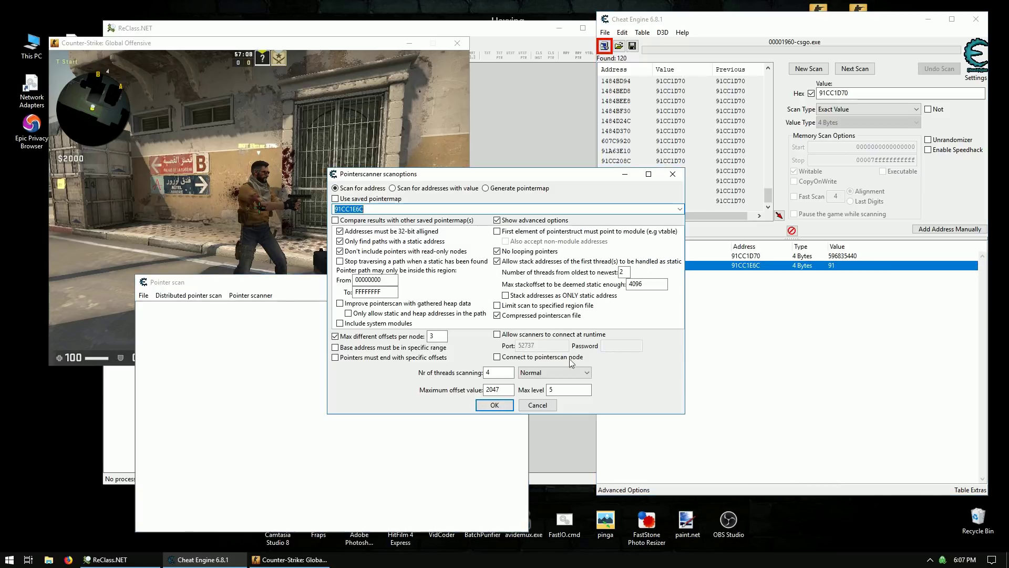
left_click(387, 360)
left_click(352, 368)
type("0")
type("fc")
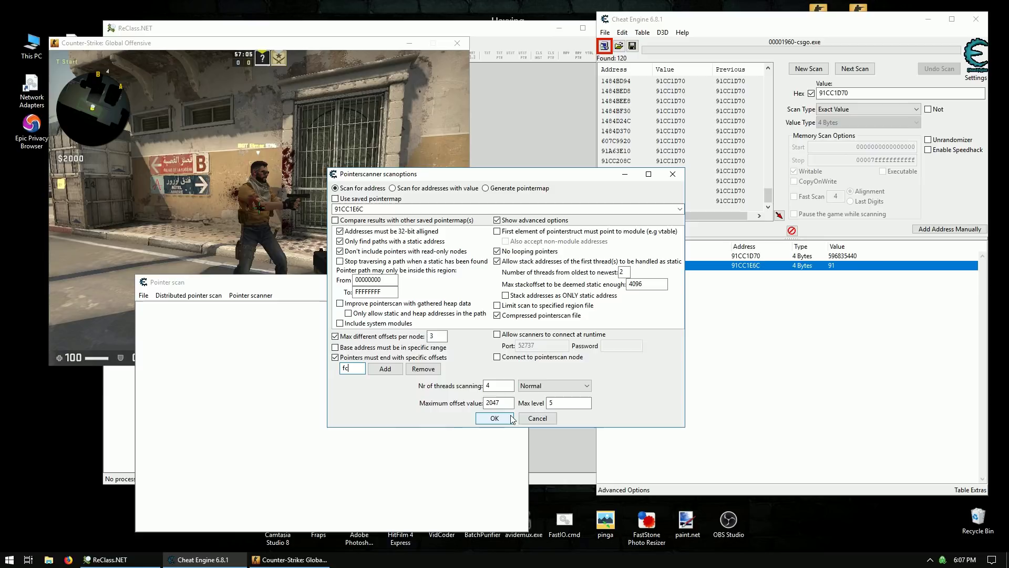
- Set the max level to 1 and the scanning threads to 8, and run the pointer scan, overwriting enthealth.PTR with its results
double_click(564, 401)
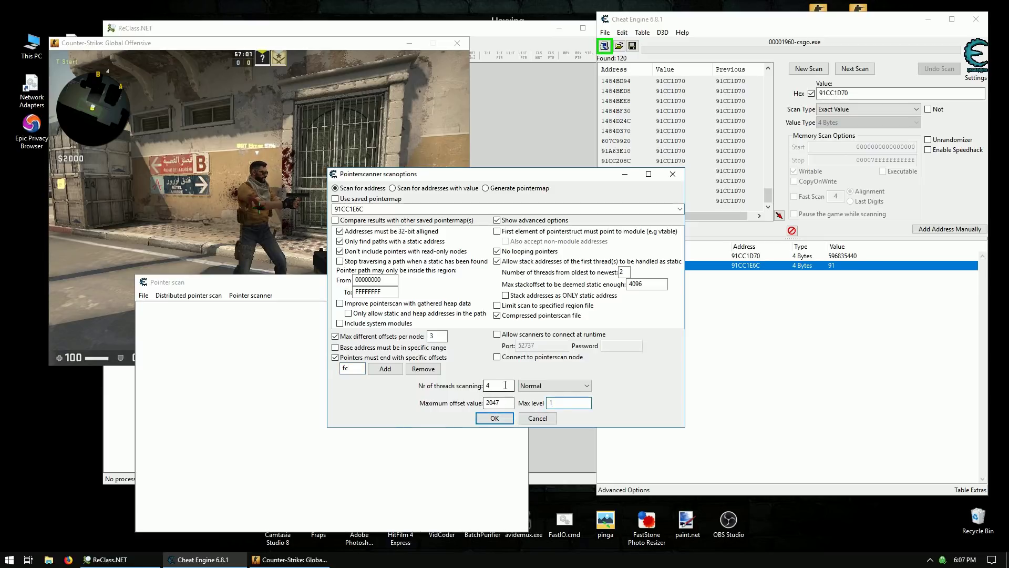
left_click(503, 386)
type("8")
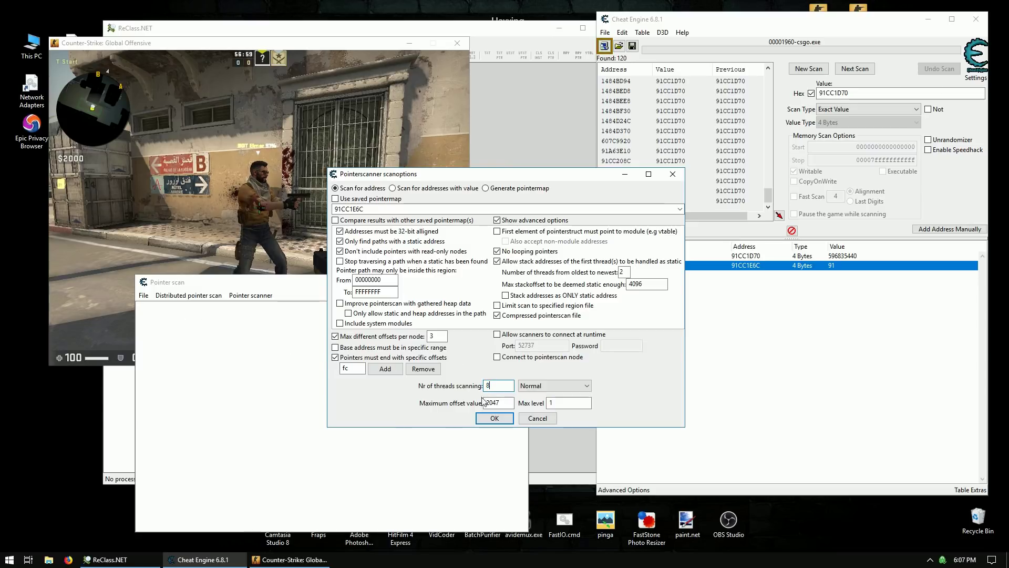
left_click(493, 418)
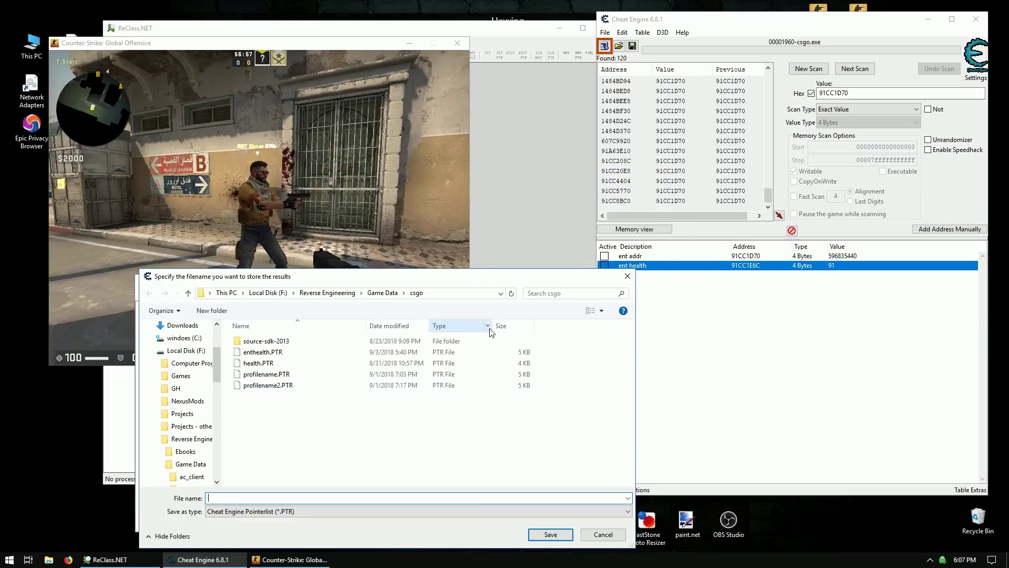
left_click(308, 353)
left_click(548, 533)
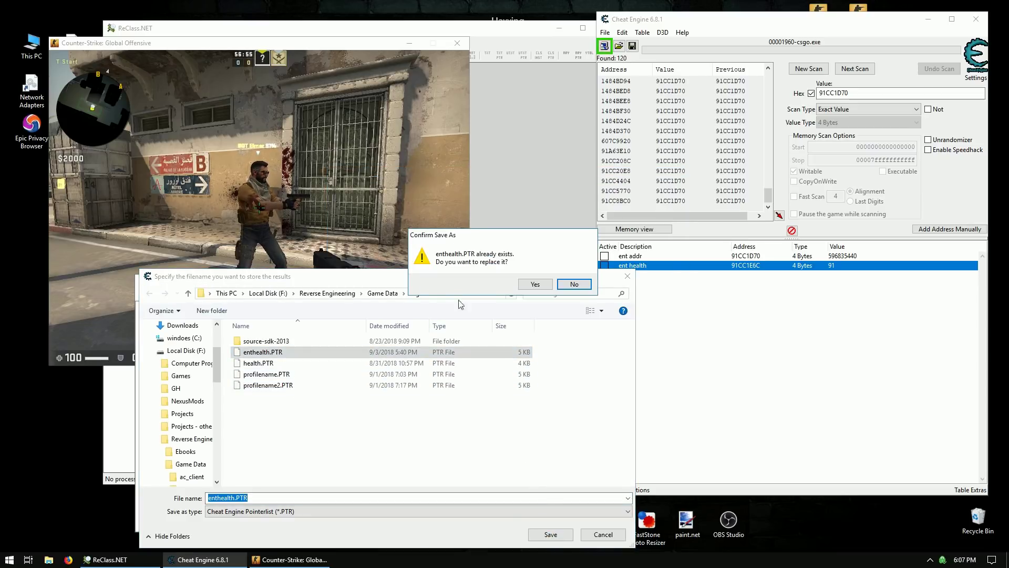
left_click(539, 287)
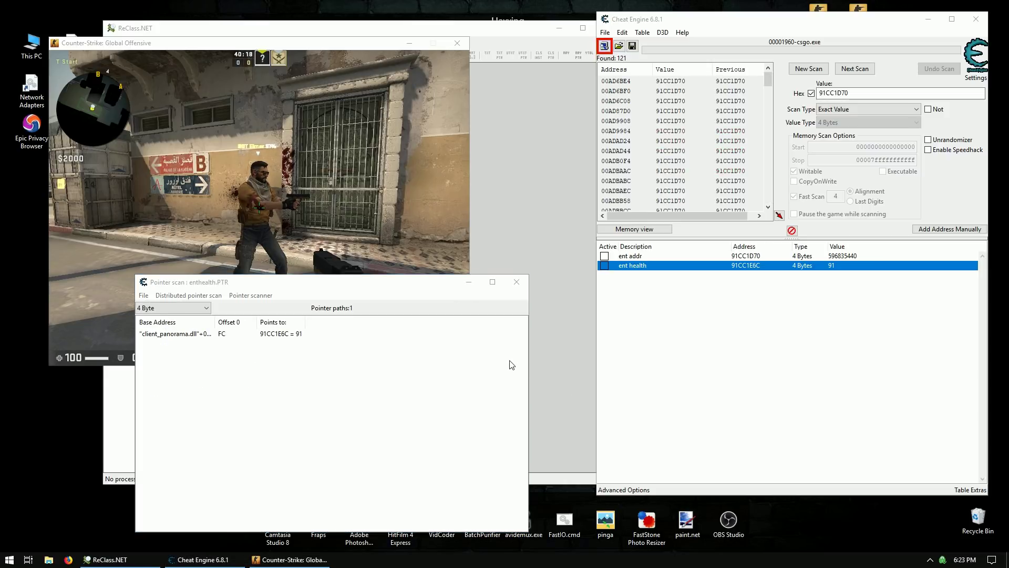
- Add the client_panorama.dll pointer path with offset FC to the address list and rename it "ent health ptr"
double_click(177, 334)
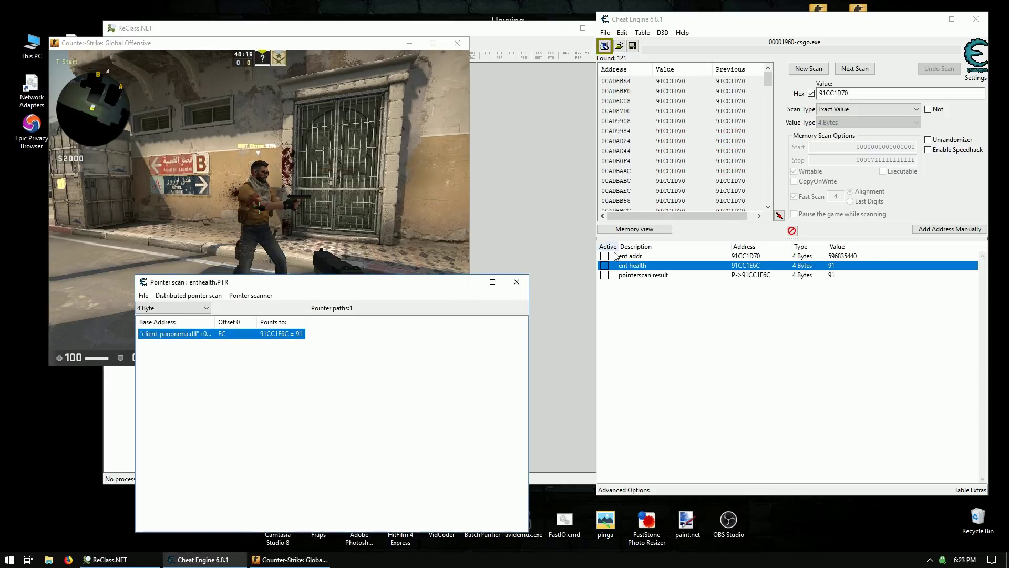
double_click(637, 275)
type("ent")
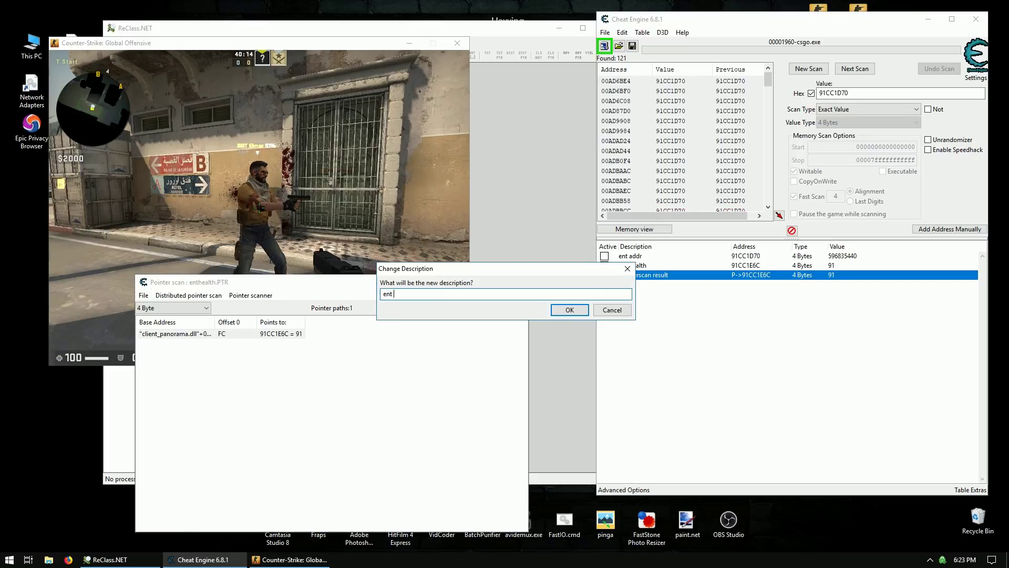
type(" health ptr")
key("Return")
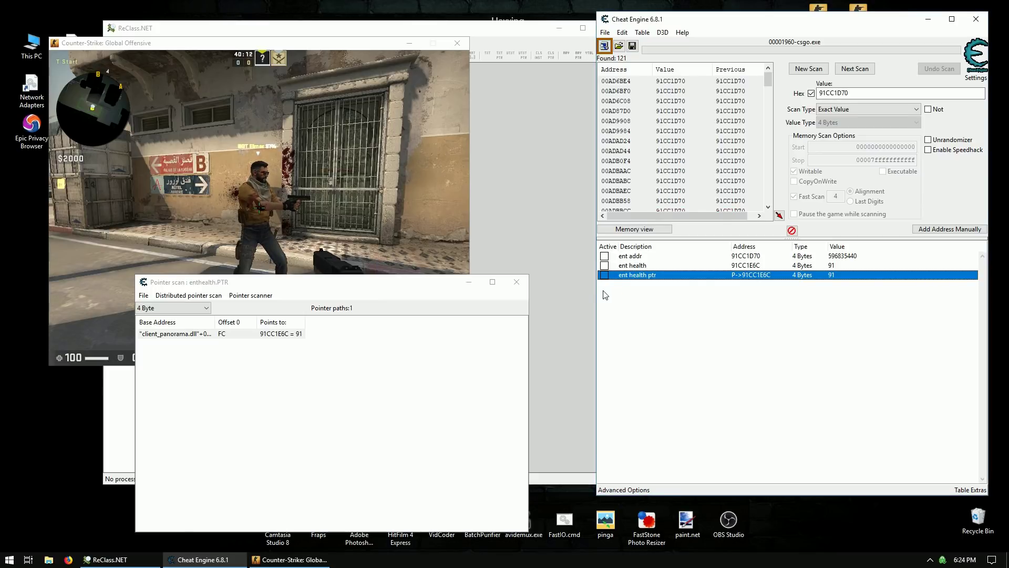
- Run a fresh scan for 91CC1D70, select the static address 27ACD194 near the end of the results, and close the pointer scan window
left_click(815, 73)
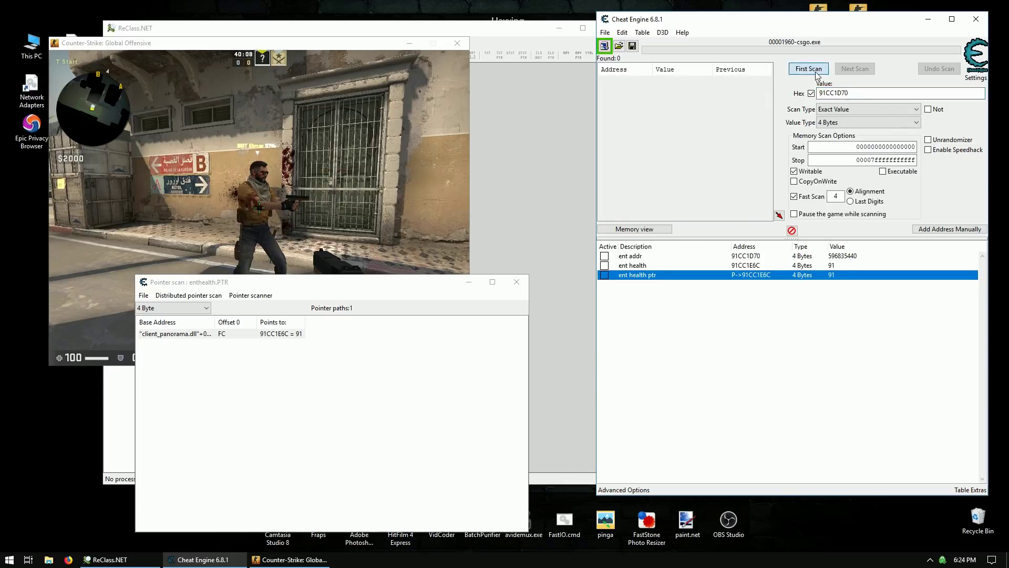
left_click(815, 71)
left_click_drag(765, 79, 767, 205)
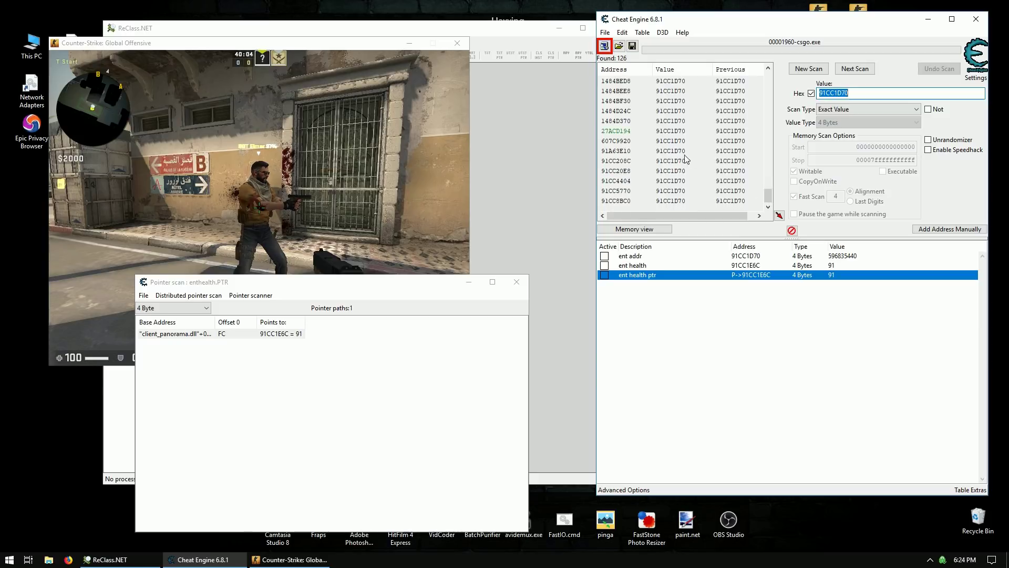
left_click(675, 130)
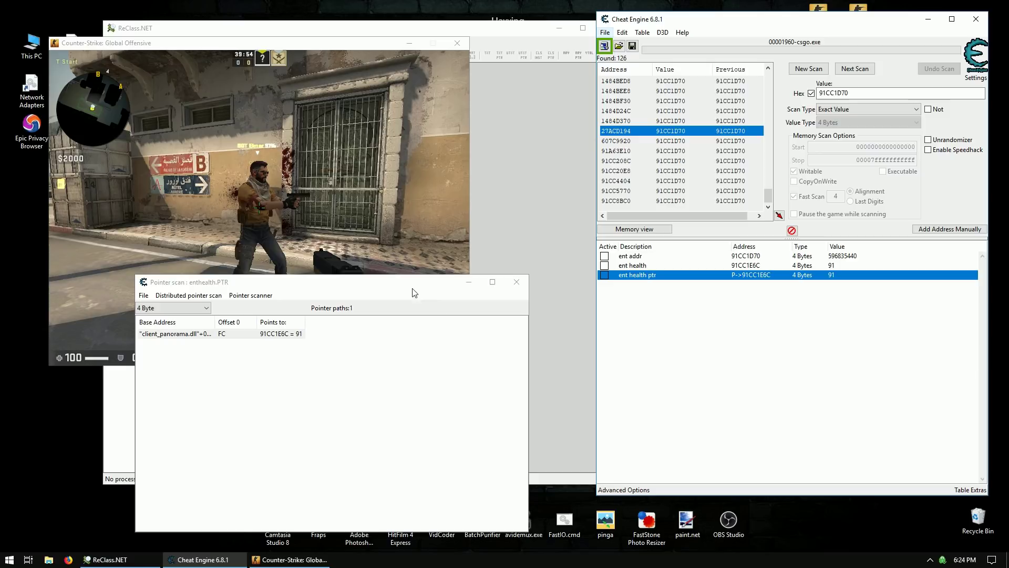
left_click(516, 282)
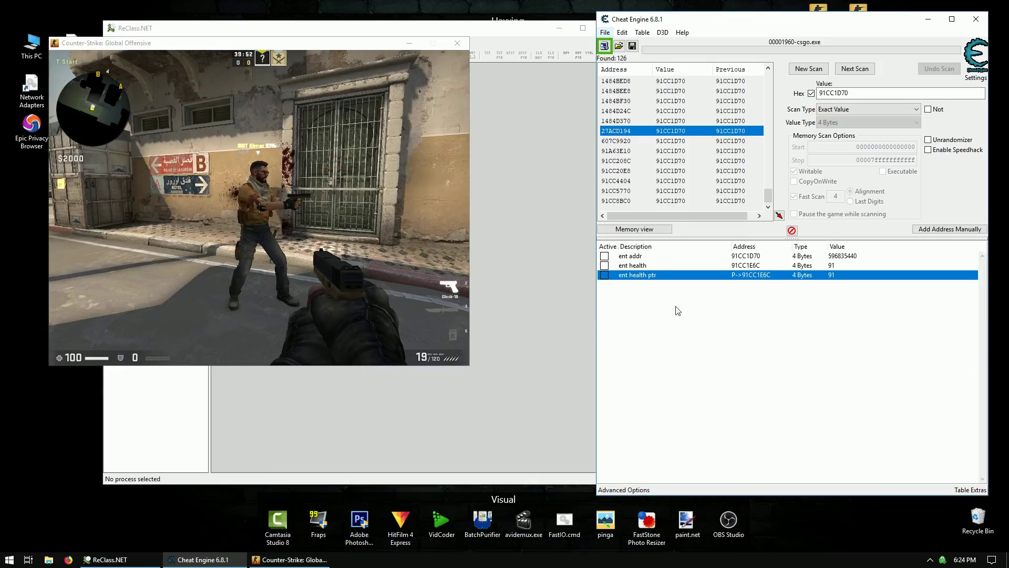
- Glance at the empty class in ReClass.NET, and return to Cheat Engine to inspect the ent health and ent addr addresses
left_click(567, 250)
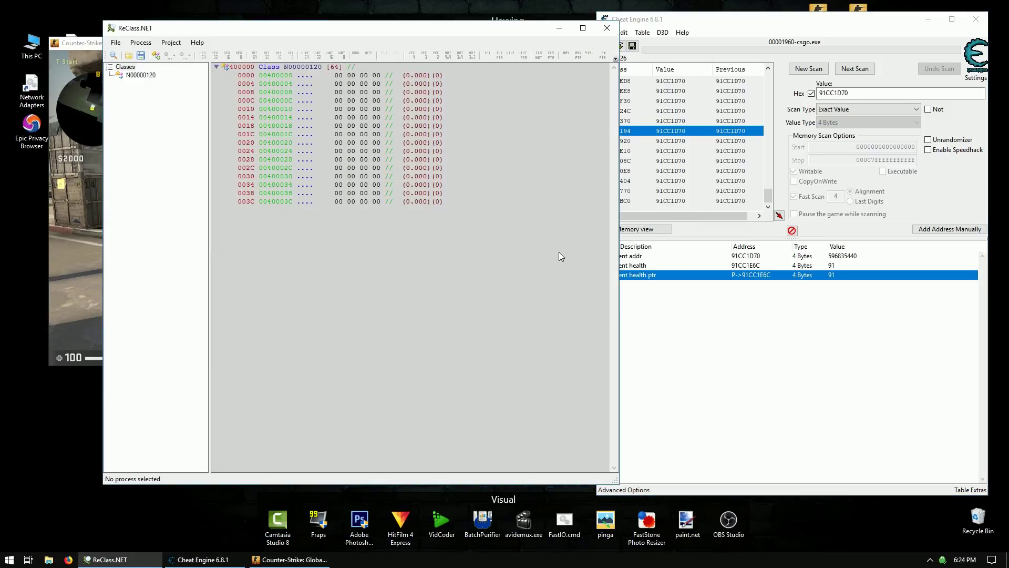
left_click(743, 266)
double_click(747, 266)
key("Escape")
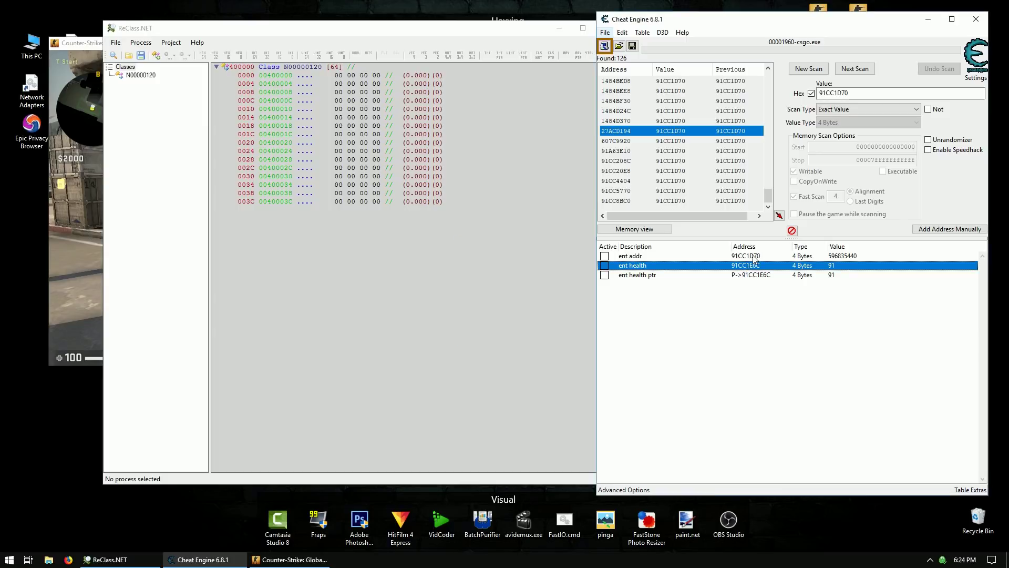
double_click(755, 256)
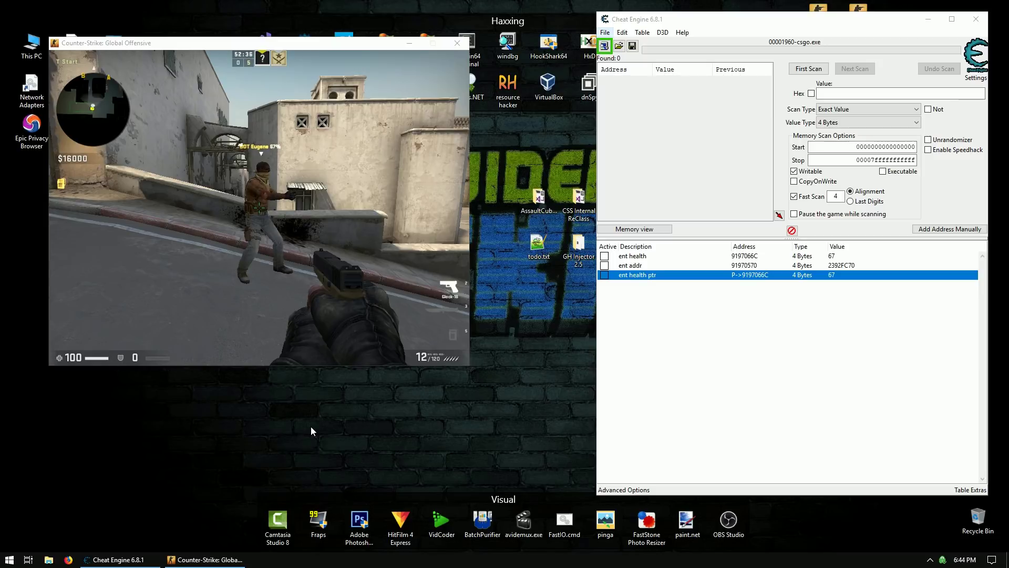
- Change the description of the ent health ptr entry to 91970570
left_click(654, 421)
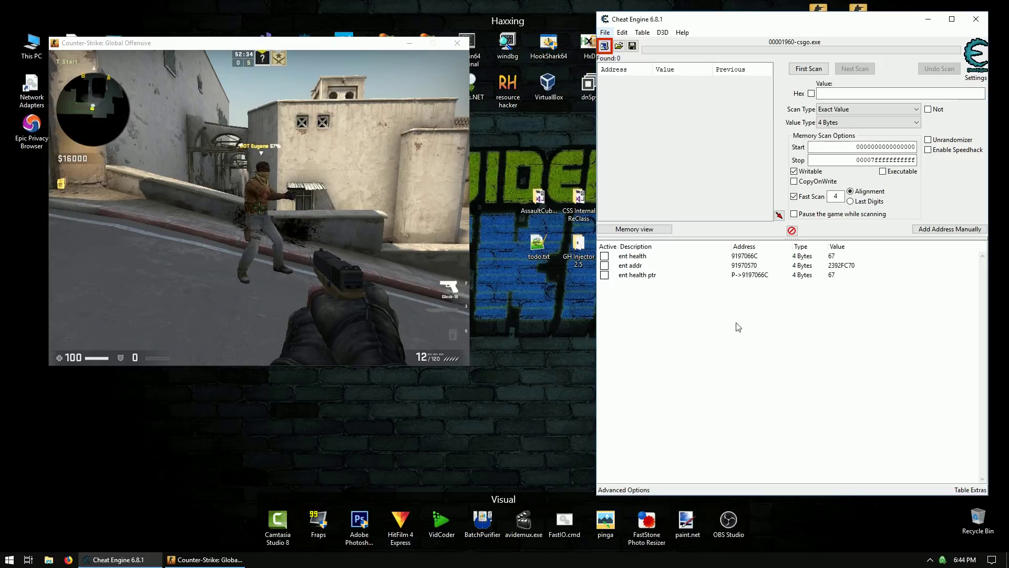
left_click(752, 275)
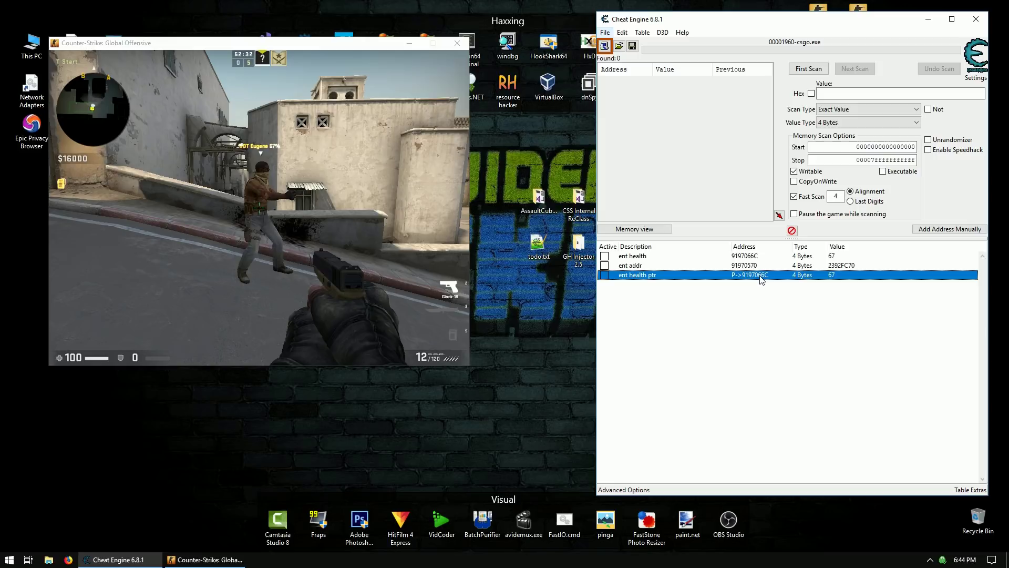
double_click(761, 280)
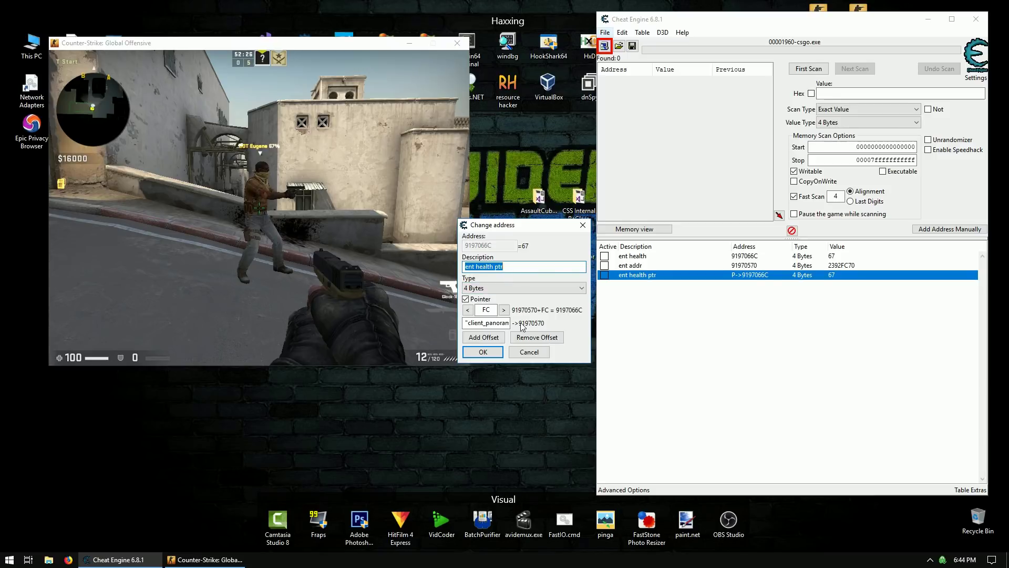
type("91")
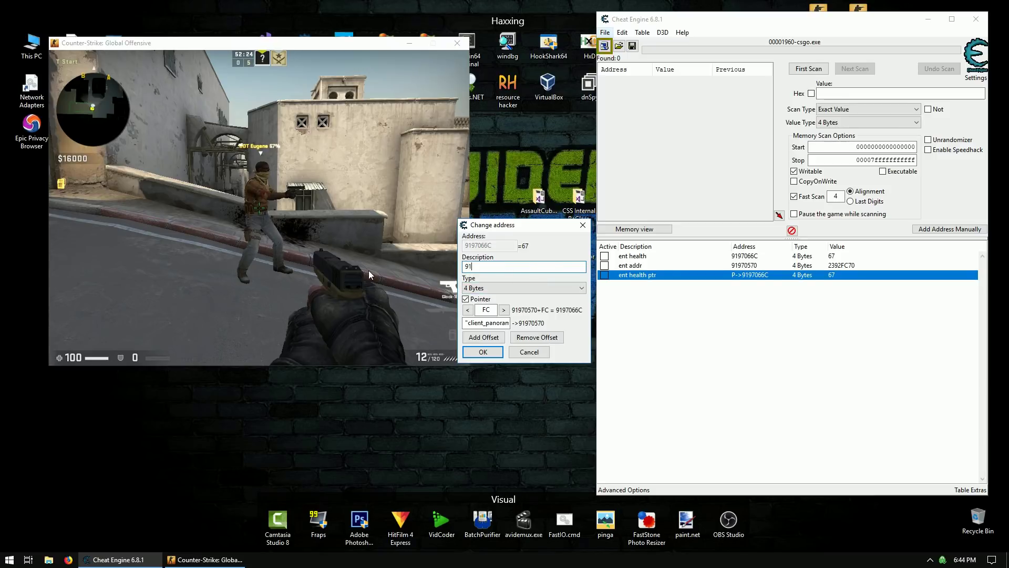
type("970570")
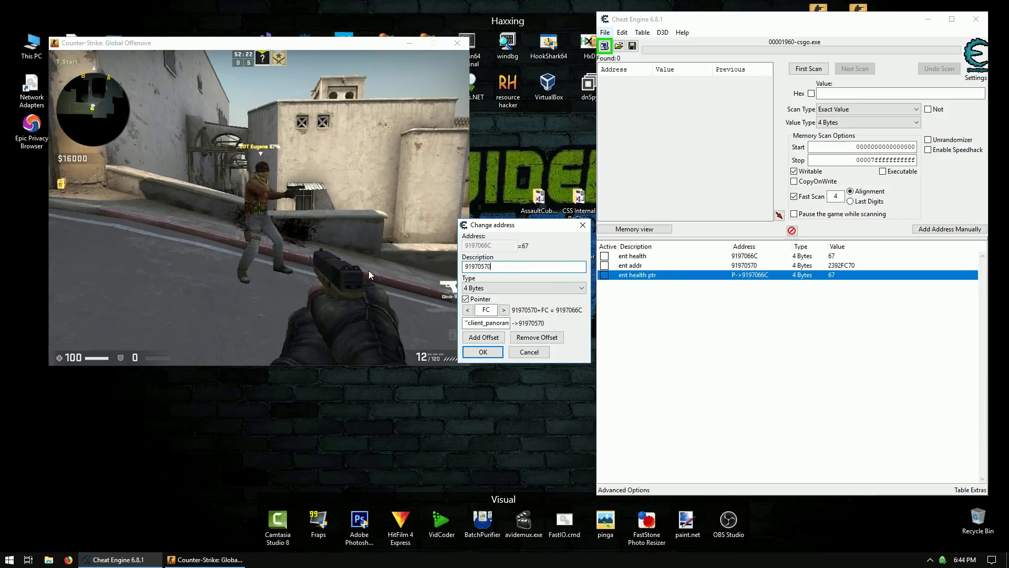
left_click(483, 352)
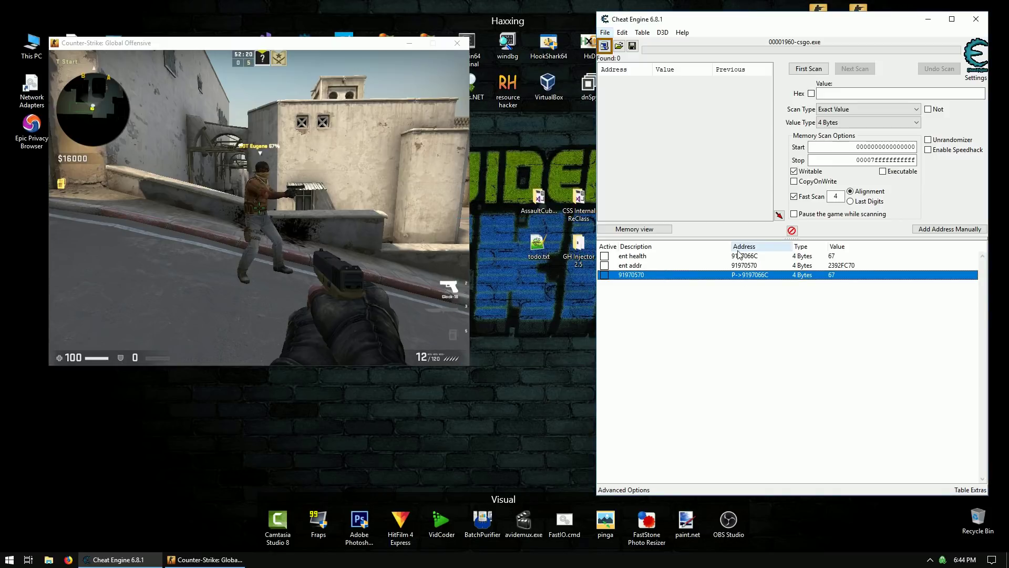
- Check how the addresses of the ent health and ent addr entries are defined
double_click(741, 256)
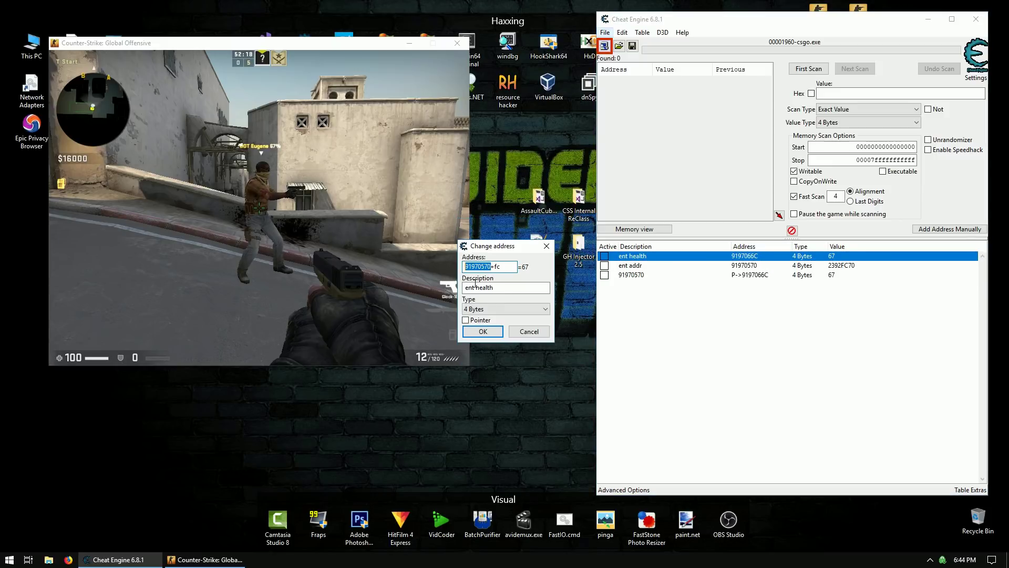
left_click(482, 331)
double_click(766, 266)
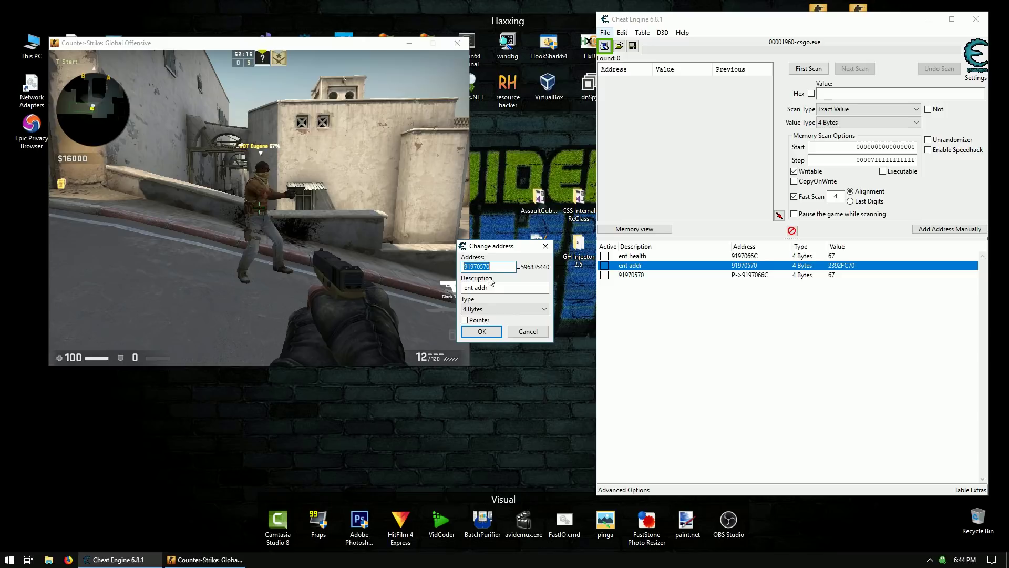
left_click(493, 333)
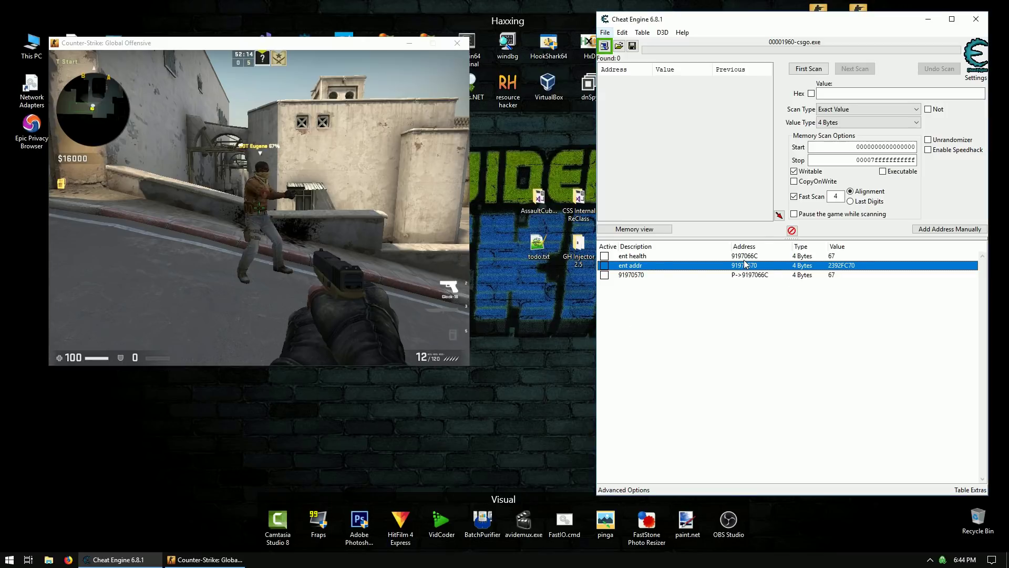
- Switch to Counter-Strike: Global Offensive, shoot the bot once, and move back and forth in front of it
left_click(215, 245)
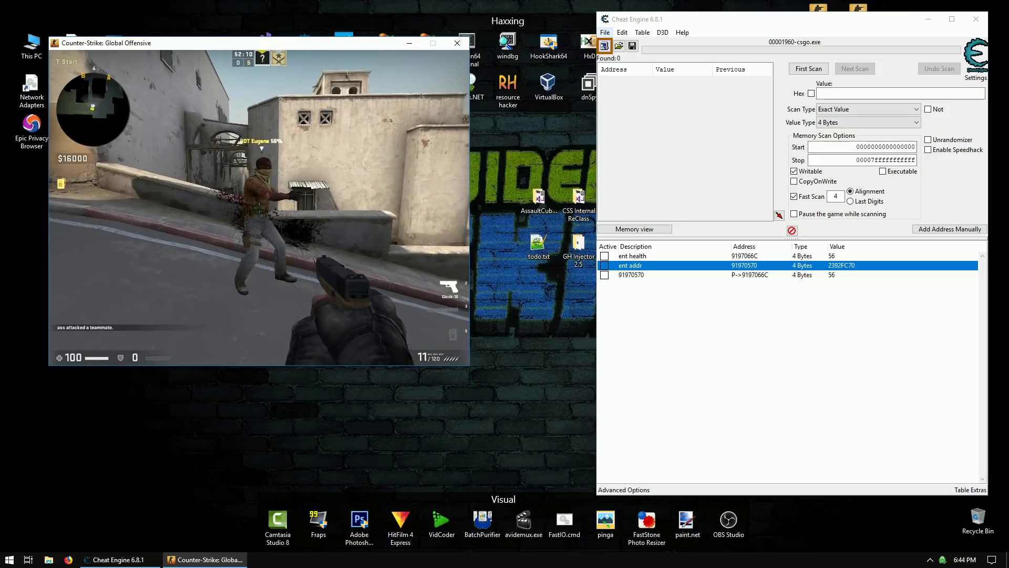
key("s")
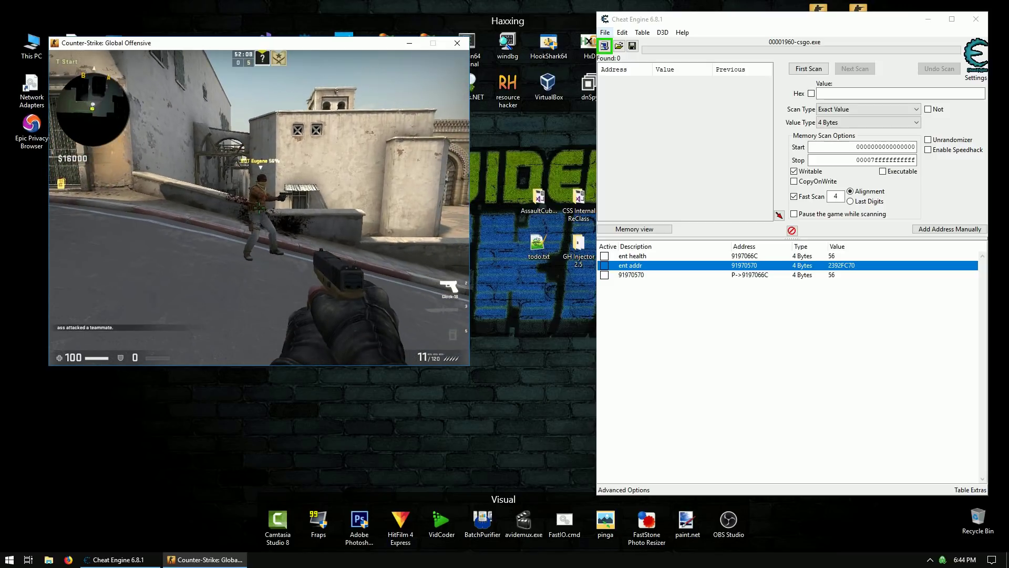
key("w")
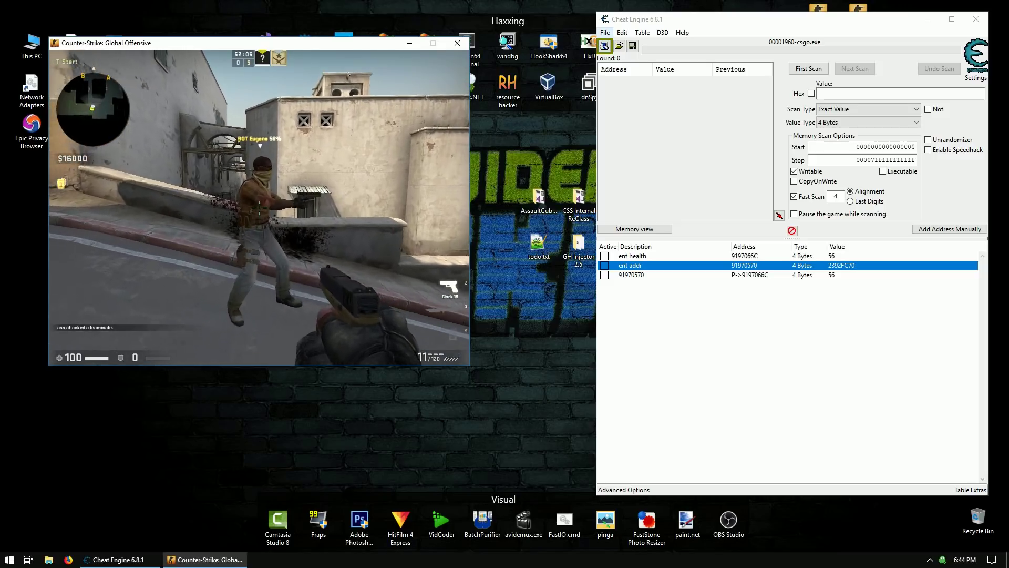
- Run bot_kick and bot_add_ct in the game console, and bring up the match scoreboard
key("grave")
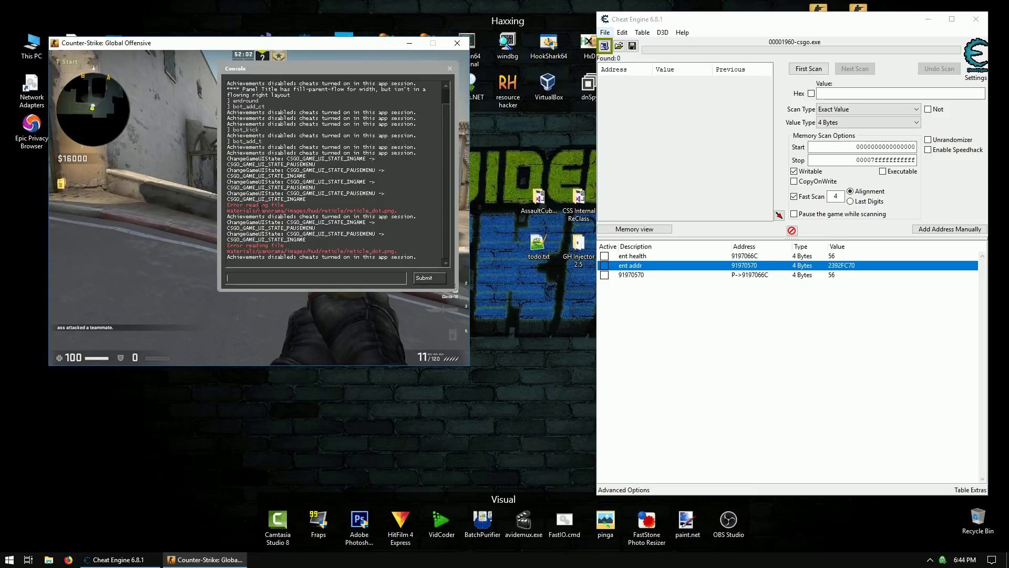
type("bot_kick")
key("Return")
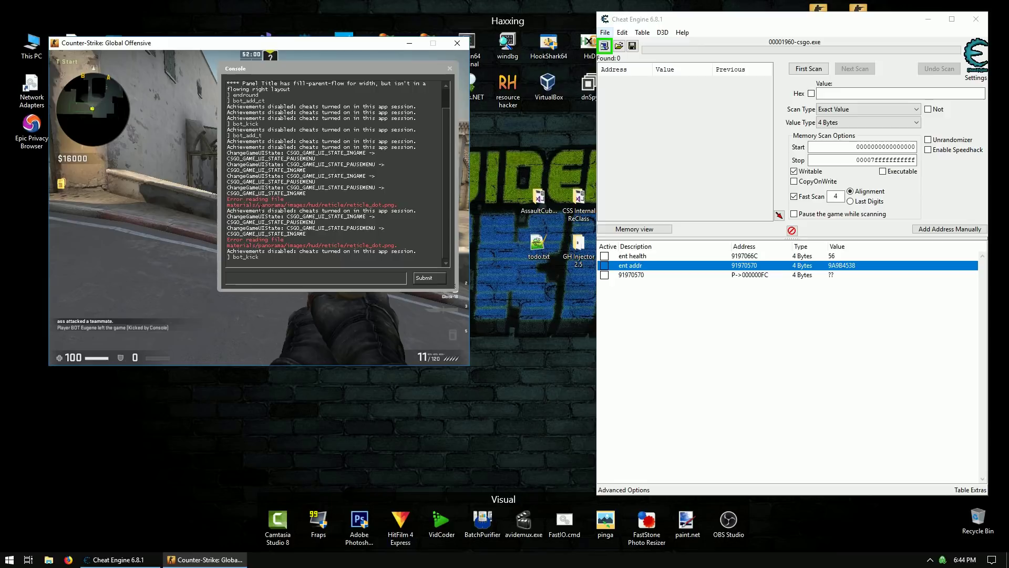
type("bot_add_c")
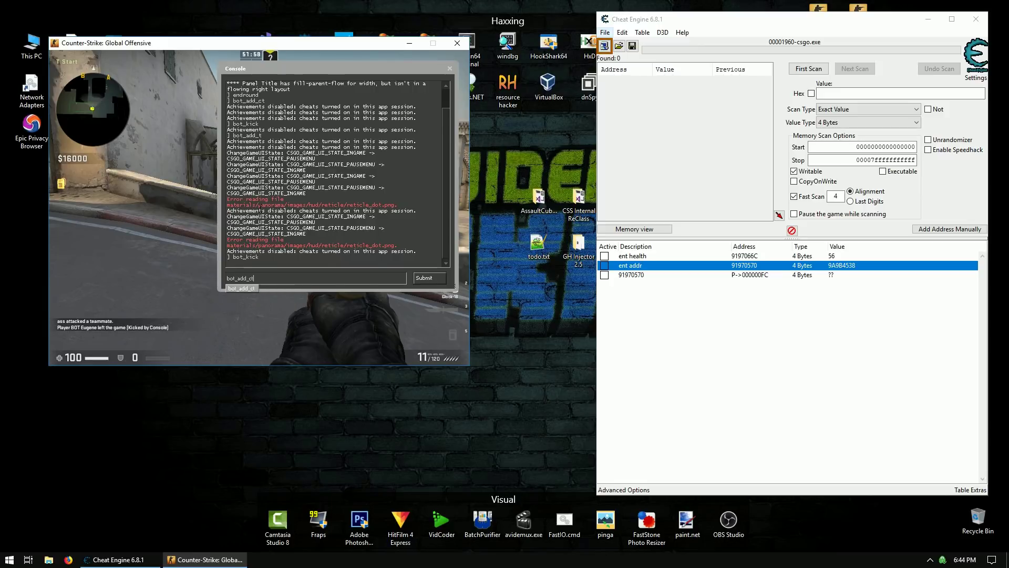
type("t")
key("Return")
key("grave")
key("Tab")
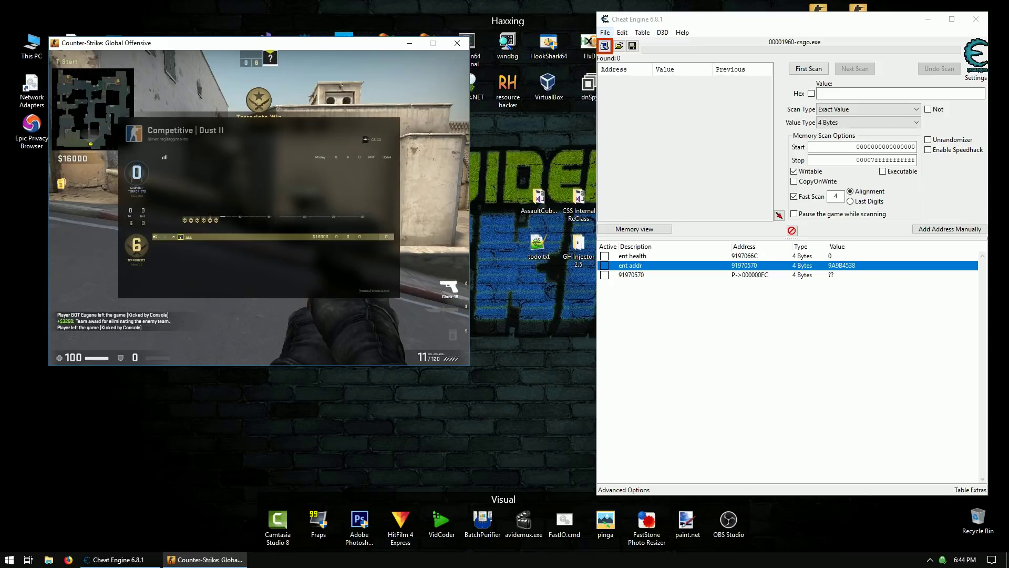
key("grave")
type("e")
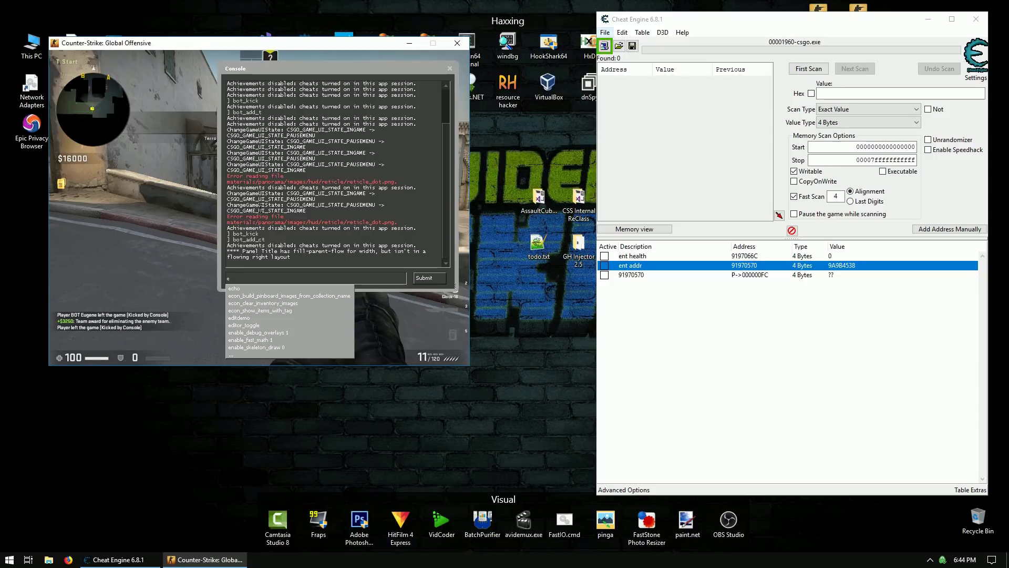
key("grave")
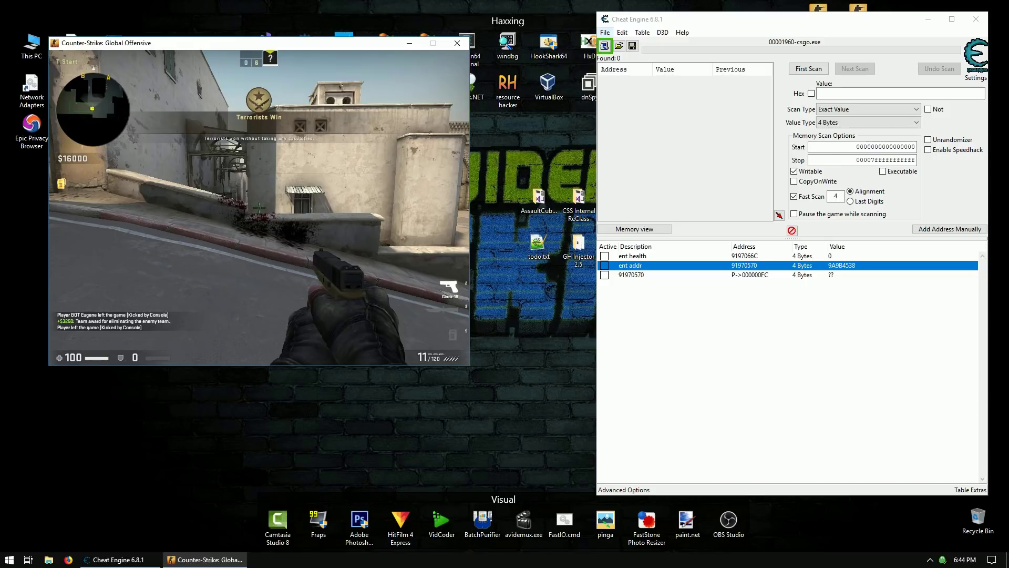
key("Tab")
key("grave")
key("grave")
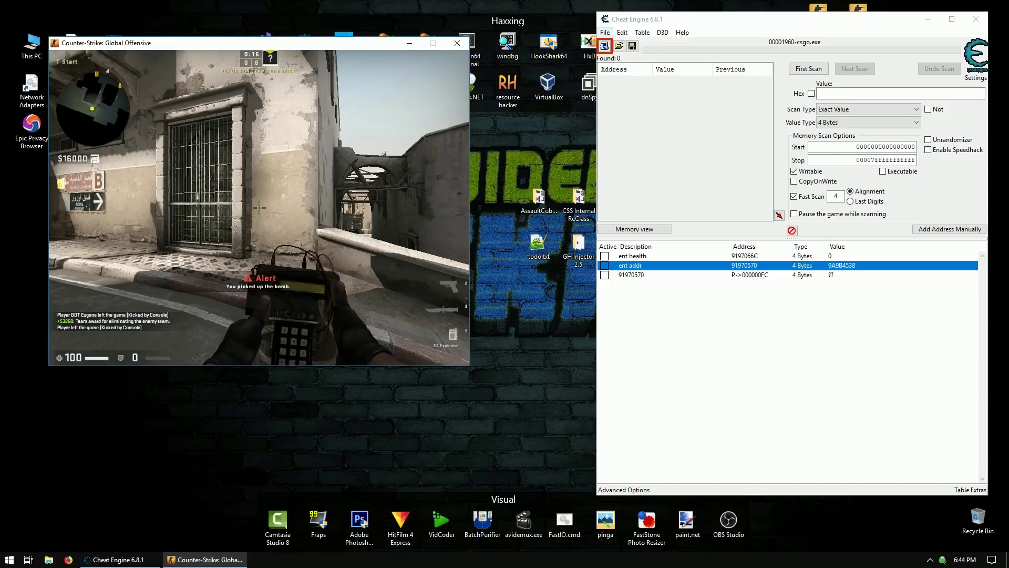
- Run bot_add_ct again in the game console and check the match scoreboard
key("Tab")
key("grave")
key("Up")
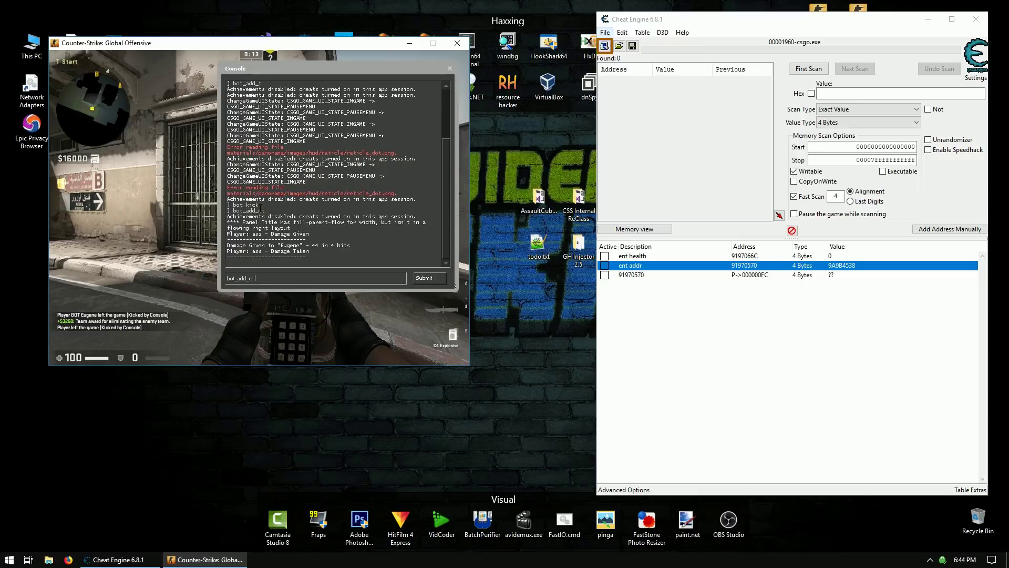
key("Return")
key("grave")
key("Tab")
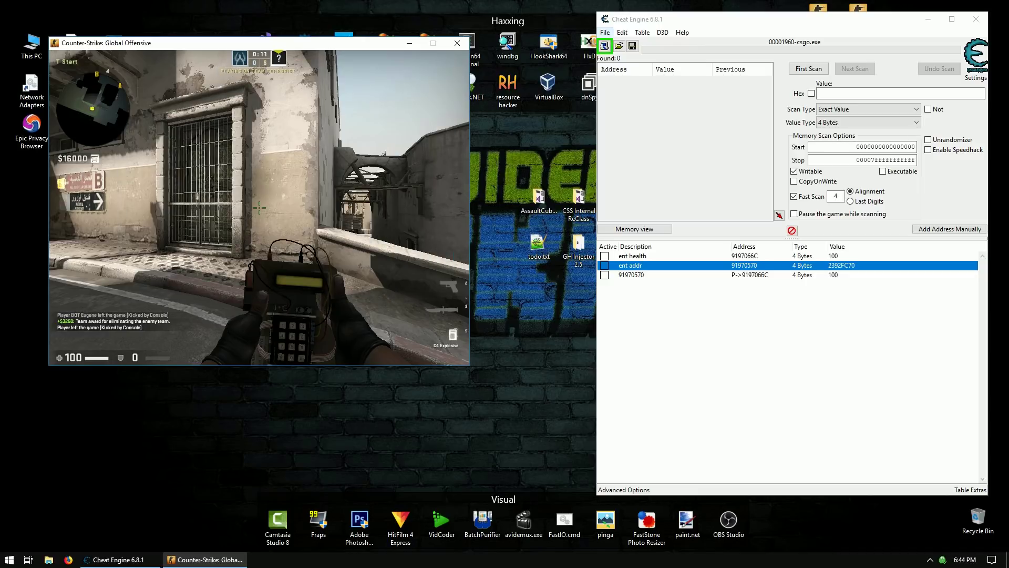
- Switch to Cheat Engine and check how the pointer entry described as 91970570 is defined
key("super")
left_click(708, 323)
left_click(760, 276)
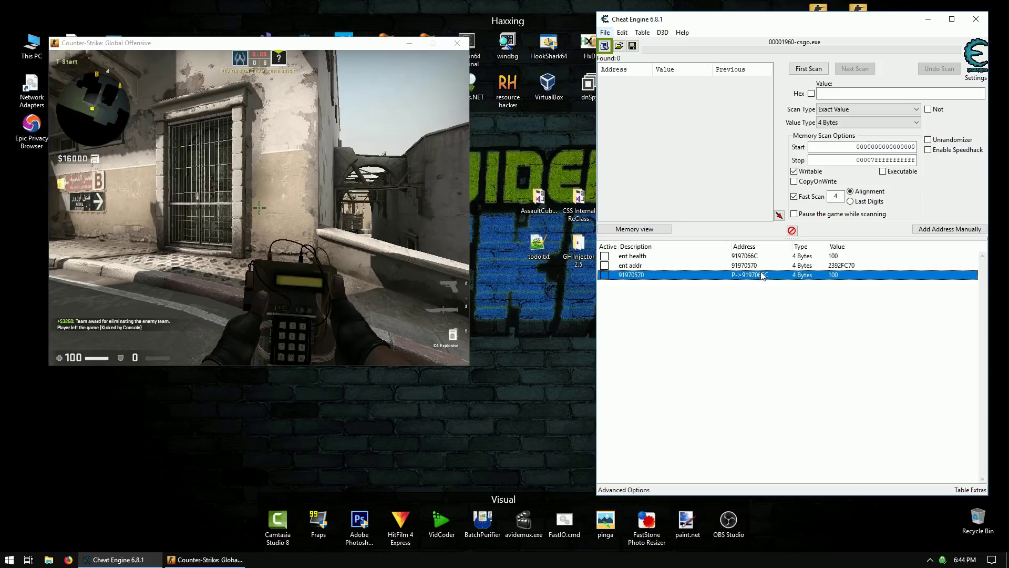
double_click(752, 275)
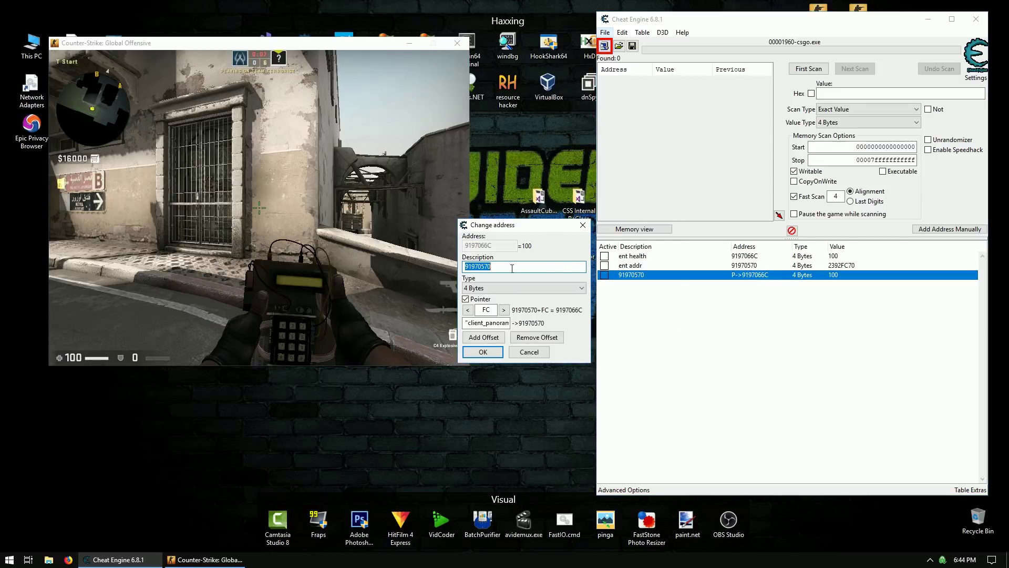
left_click(527, 352)
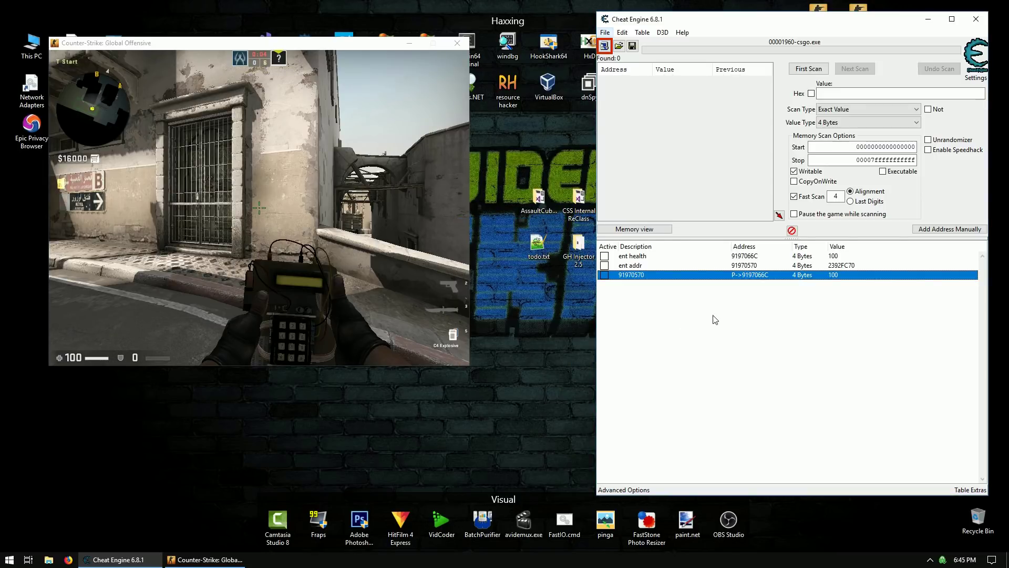
- Copy the address 91970570 from the ent addr entry without changing the entry
left_click(711, 317)
left_click(743, 266)
double_click(744, 265)
key("ctrl+c")
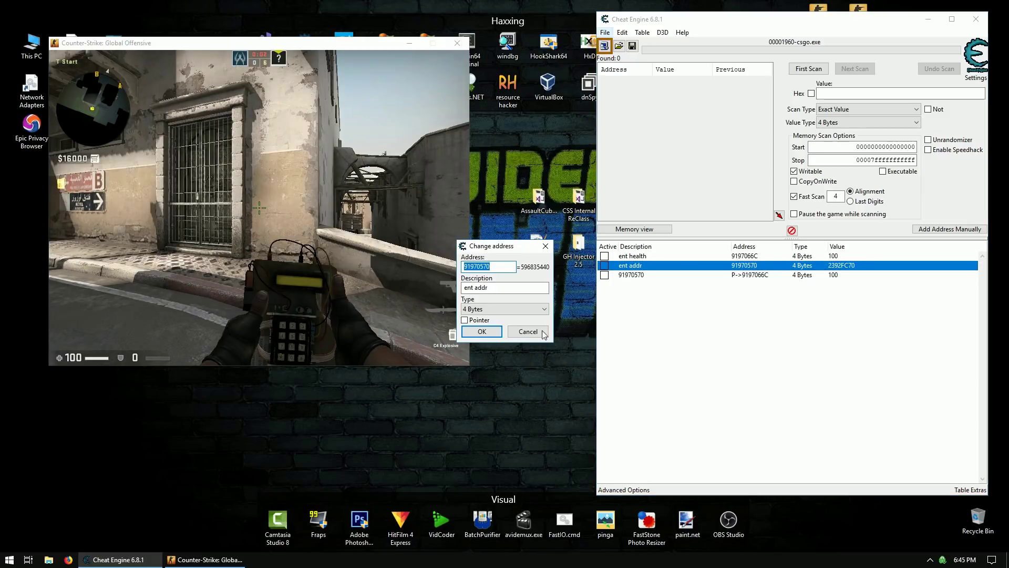
left_click(541, 333)
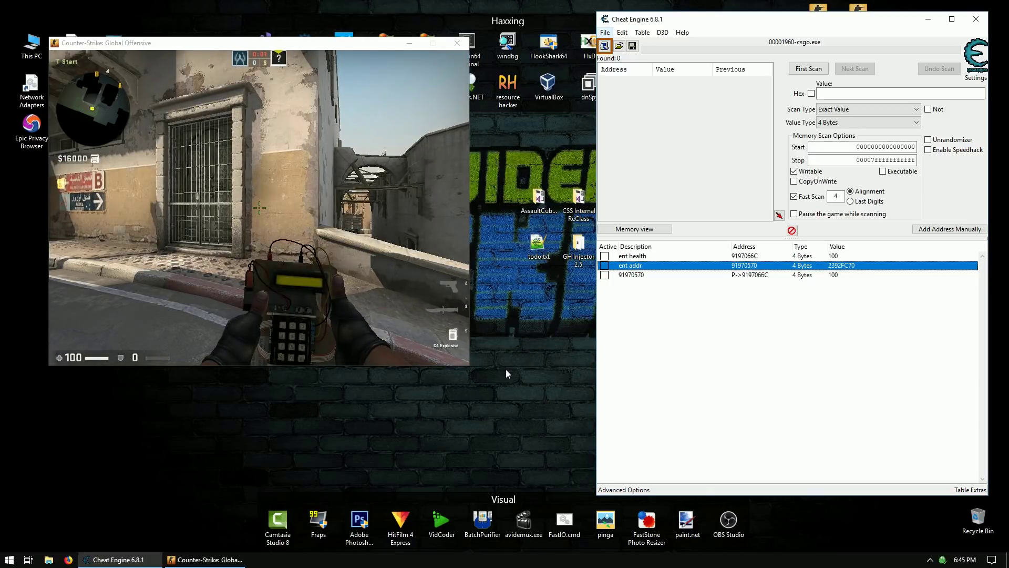
- Launch ReClass.NET and attach it to the csgo.exe process
double_click(477, 100)
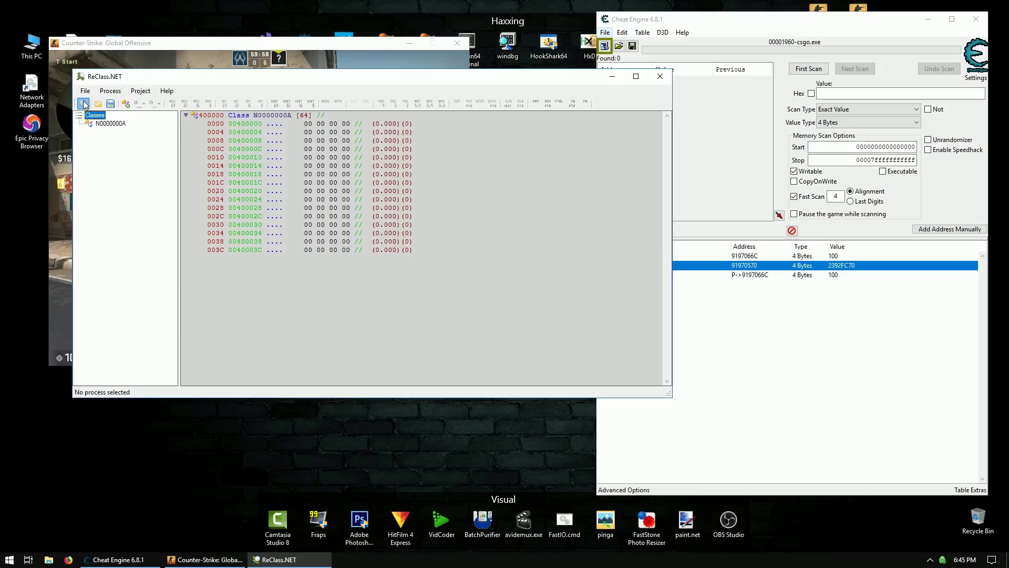
left_click(84, 103)
left_click(295, 155)
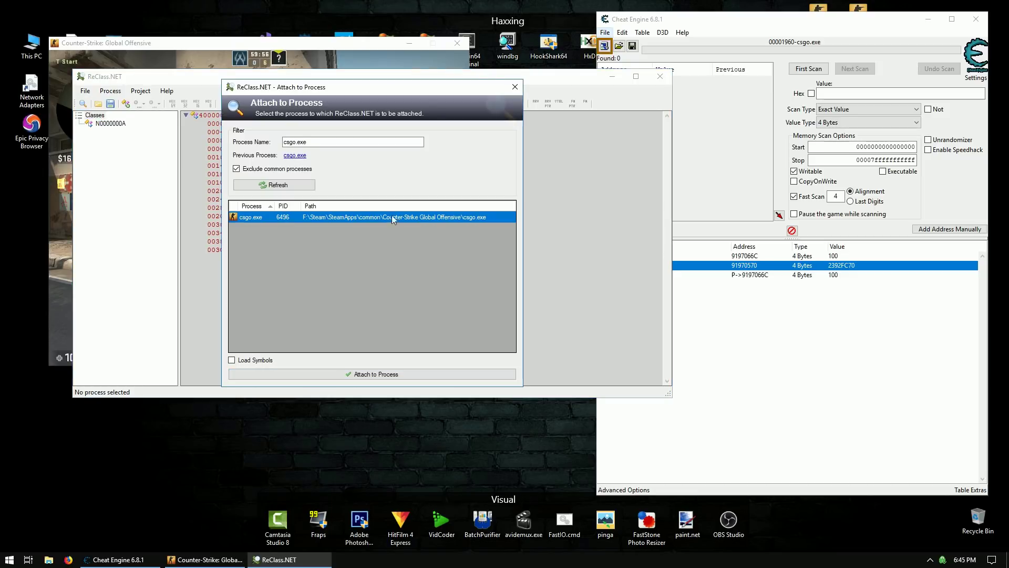
left_click(370, 374)
- Rename the class N0000000A to ent and set its address to the copied 91970570
double_click(267, 115)
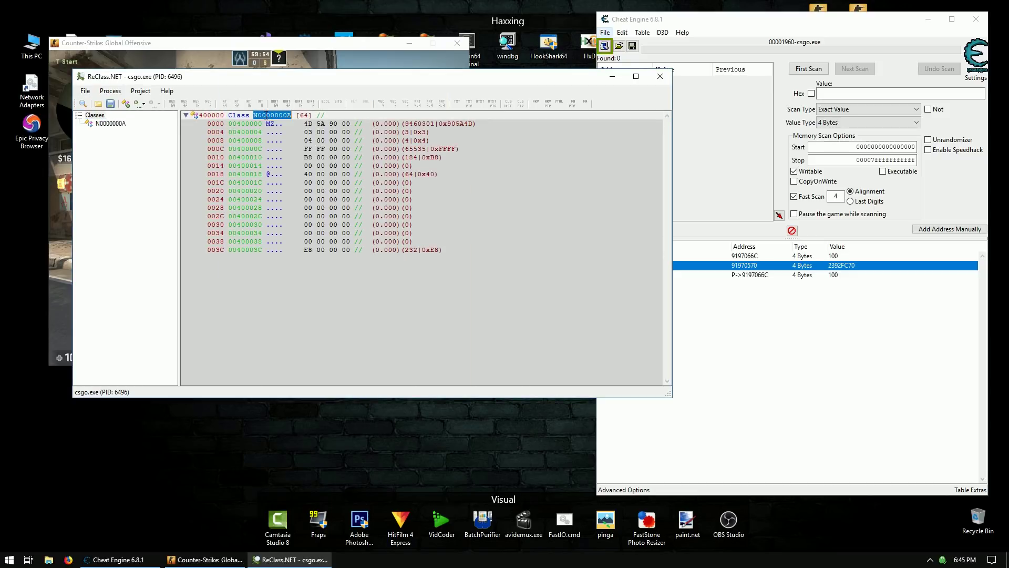
type("ent")
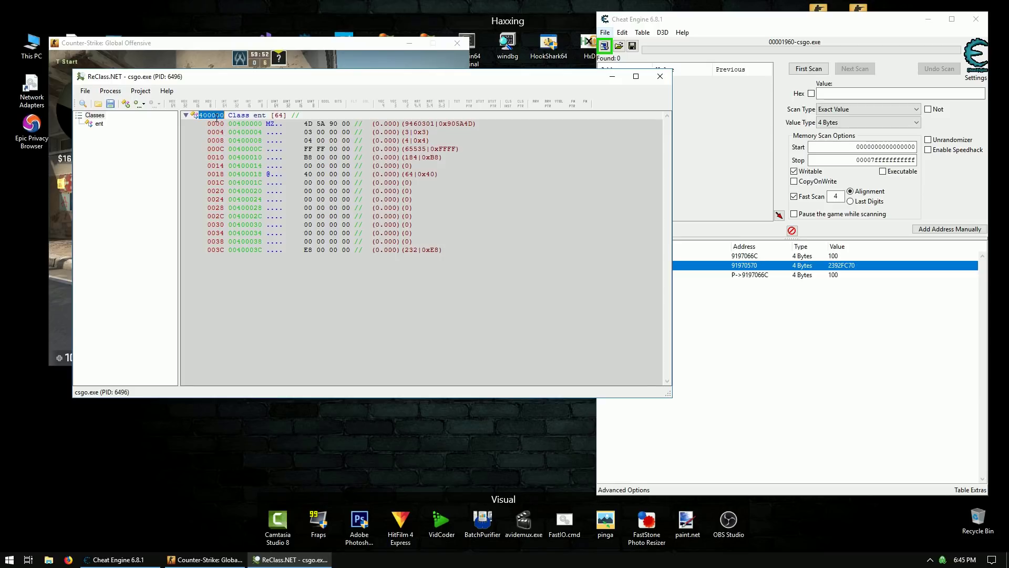
key("ctrl+v")
key("Return")
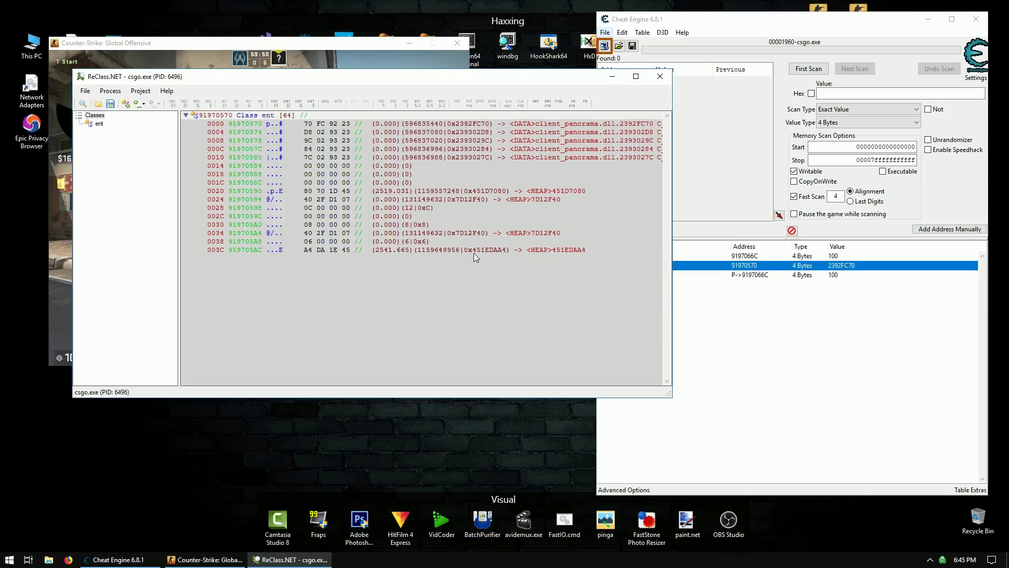
- Add 1024 bytes to the ent class and enlarge the ReClass.NET window beside the game to show more rows
left_click_drag(456, 83, 745, 38)
left_click(578, 159)
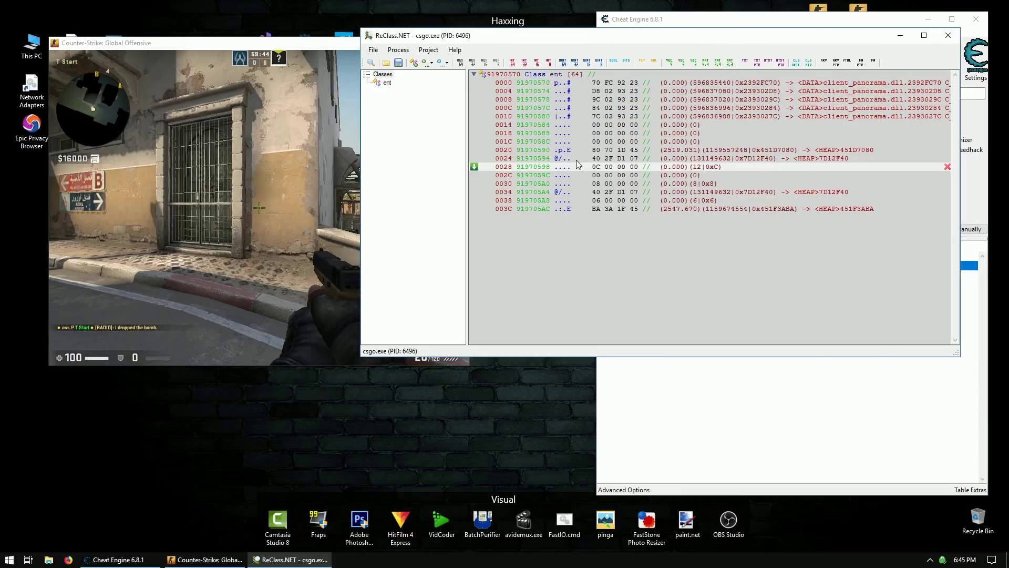
right_click(578, 160)
mouse_move(626, 180)
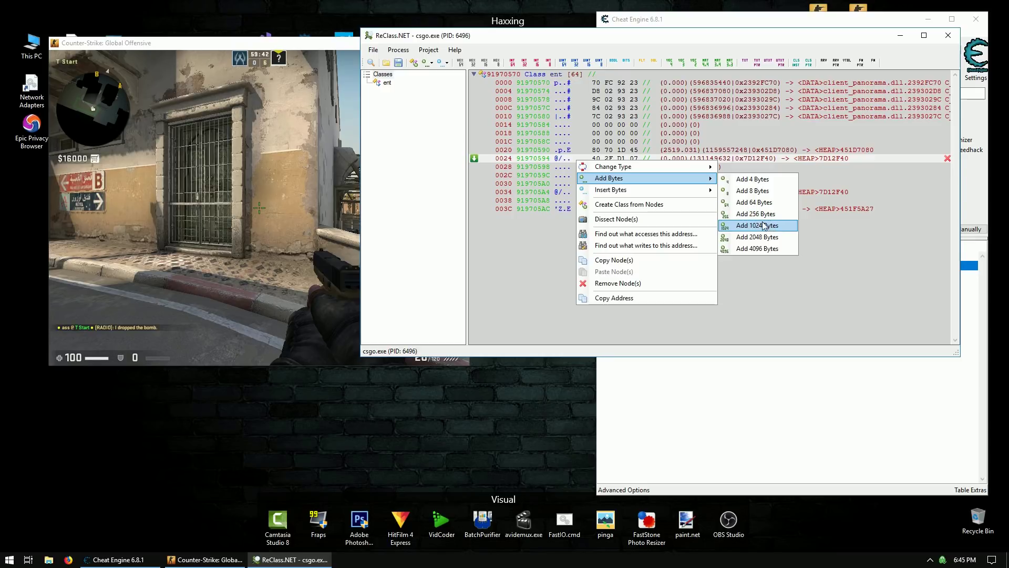
left_click(746, 225)
scroll(780, 141, "down", 3)
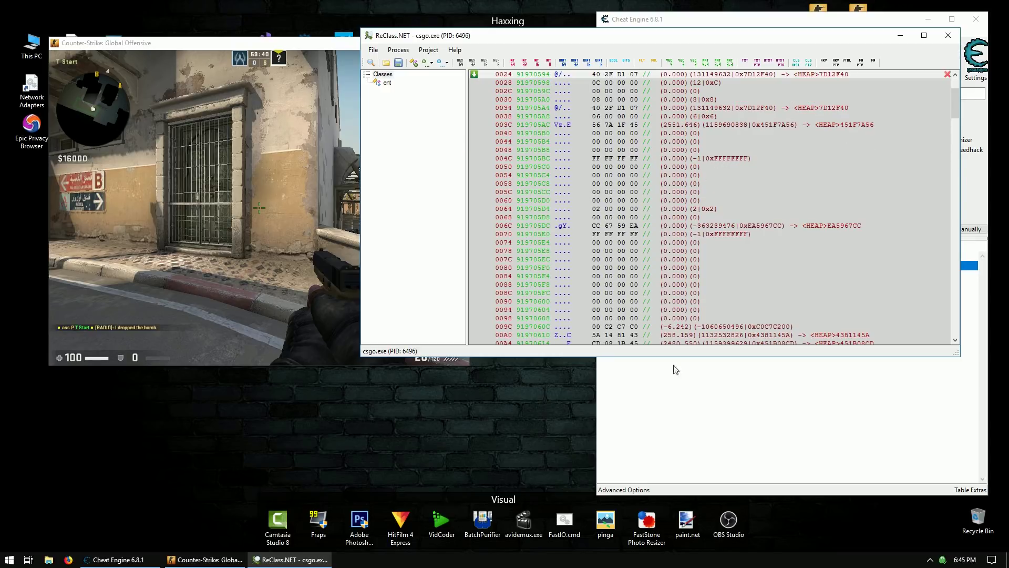
left_click_drag(706, 357, 706, 527)
left_click_drag(617, 40, 658, 37)
- Switch to Counter-Strike: Global Offensive, check the scoreboard and look around the T Start area
left_click(210, 210)
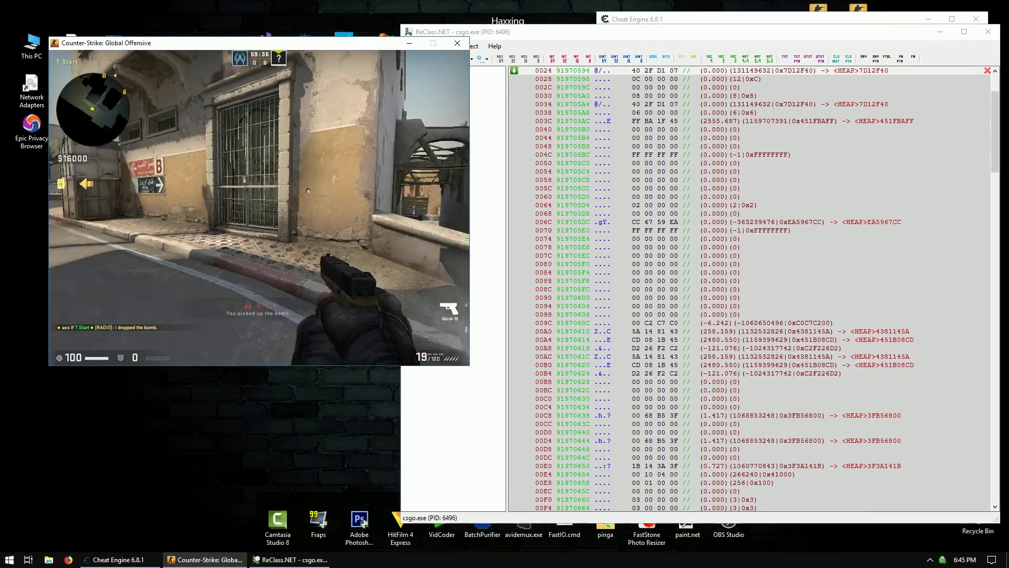
key("Tab")
key("w")
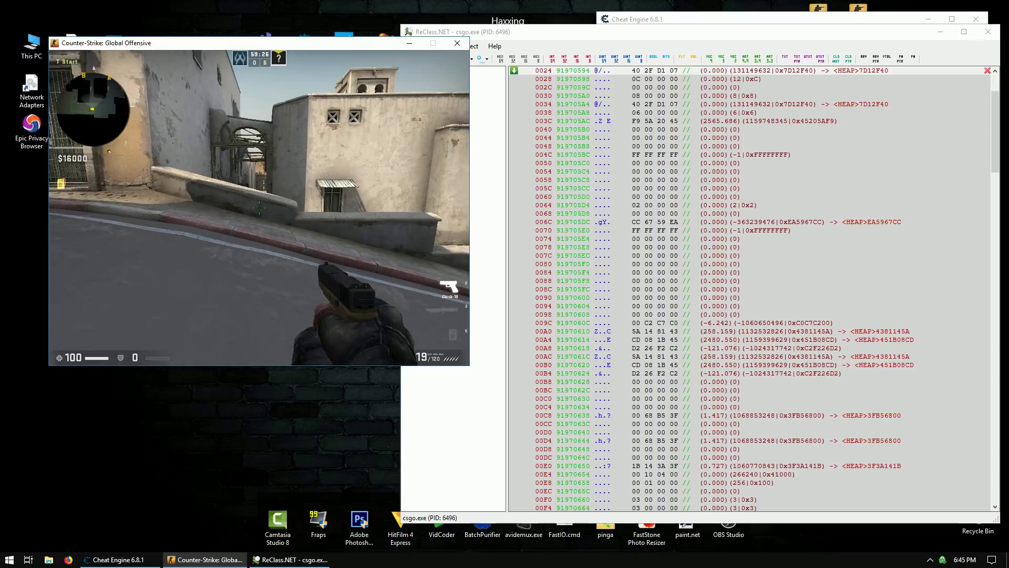
- Switch back to ReClass.NET and examine the ent class's memory values from offset 0000 down to the rows around 00E8 and 00F0
key("super")
left_click(626, 282)
scroll(625, 281, "up", 4)
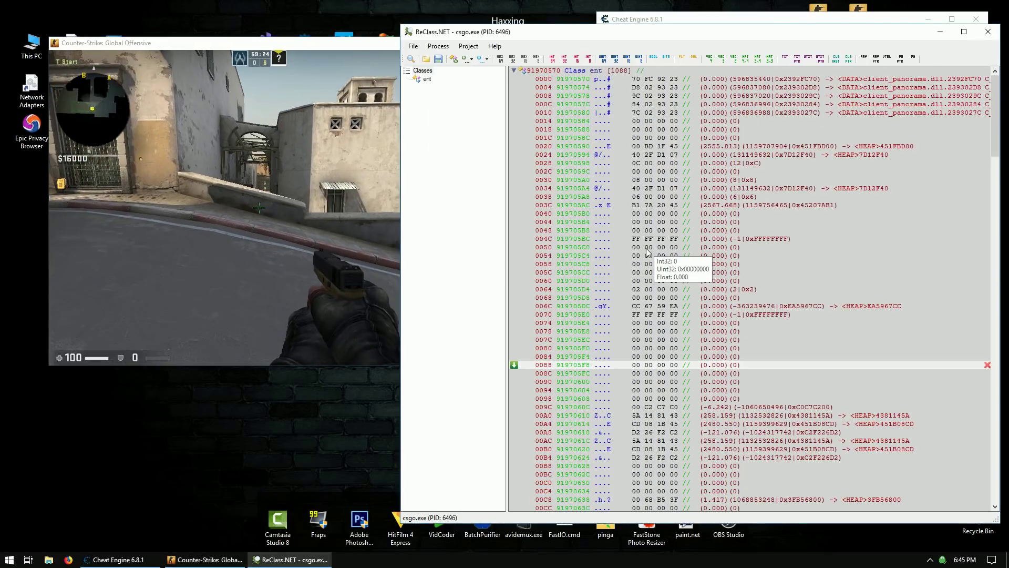
scroll(735, 273, "down", 5)
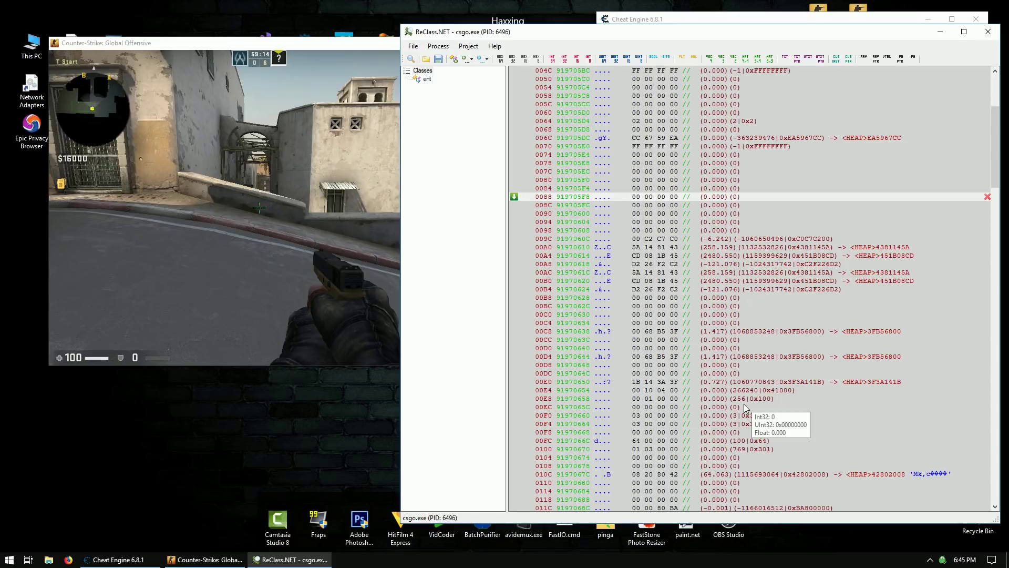
left_click(725, 414)
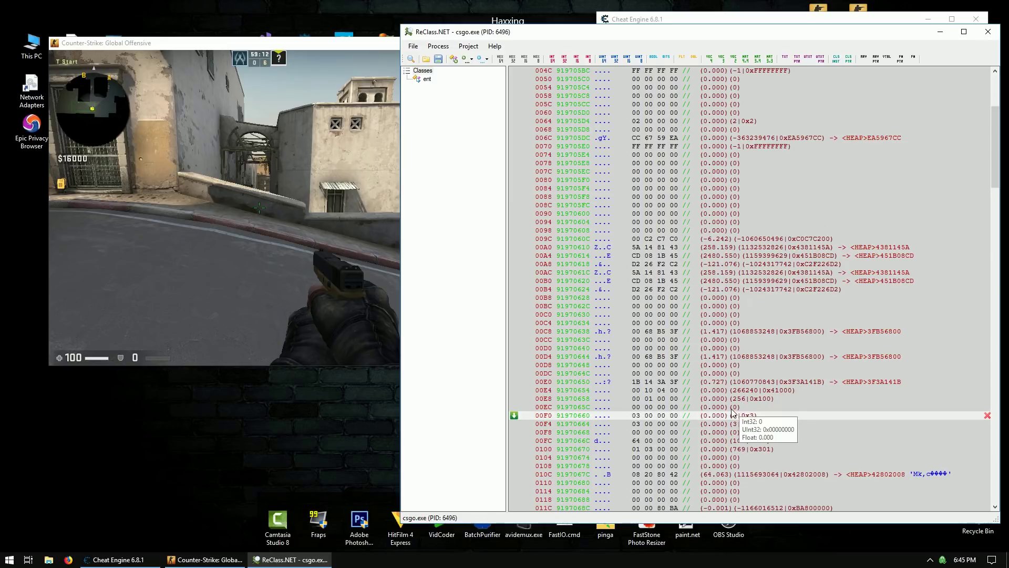
left_click(732, 408)
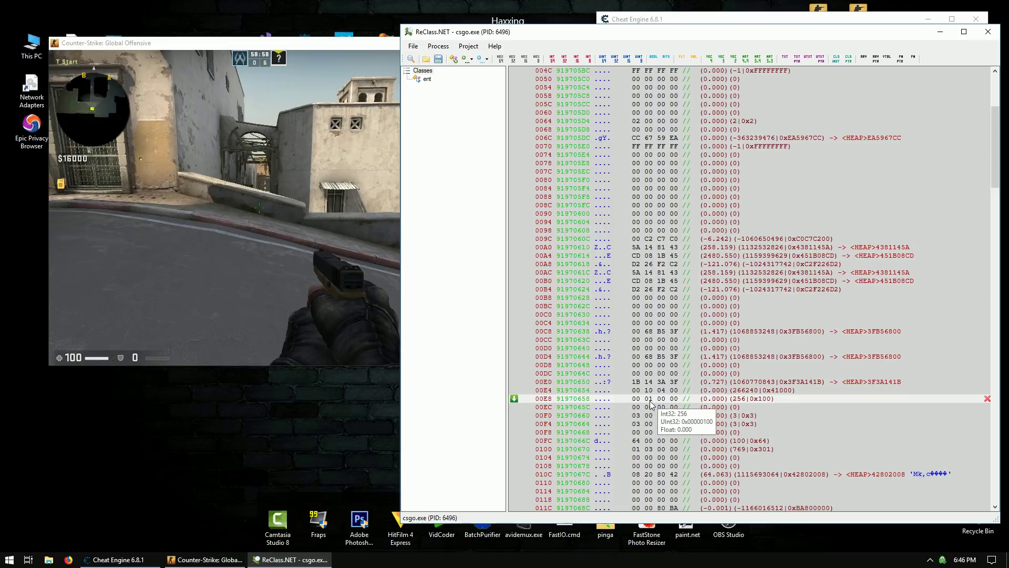
- Switch to Counter-Strike: Global Offensive and walk from T Start through Outside Long and Long Doors to Long A
left_click(222, 251)
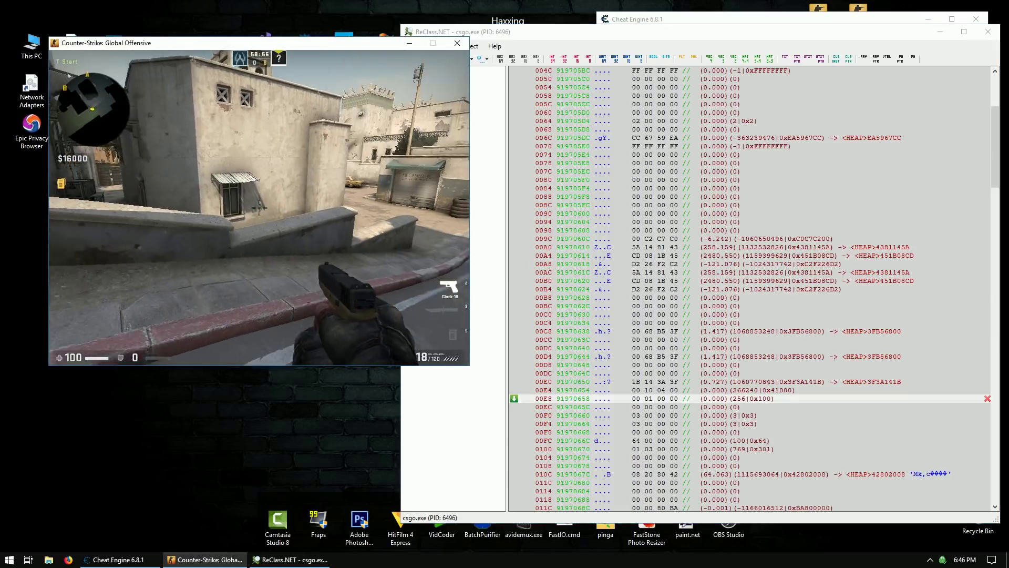
key("Tab")
key("w")
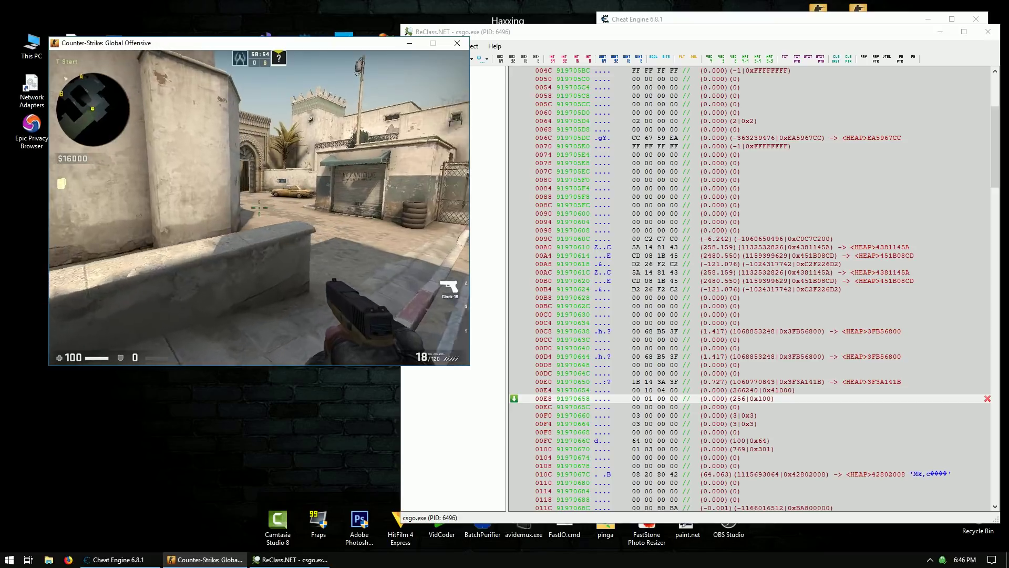
key("w")
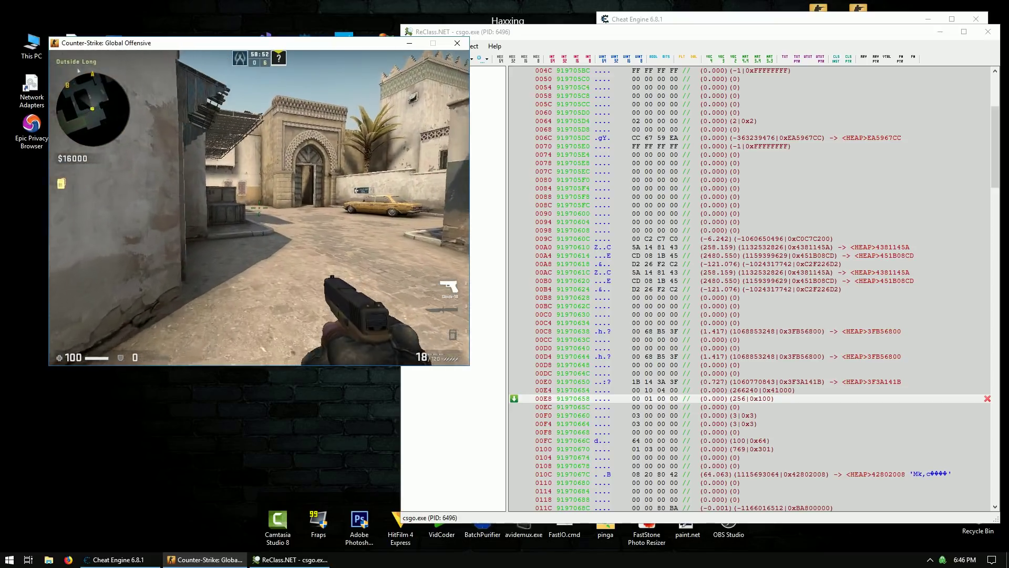
key("w")
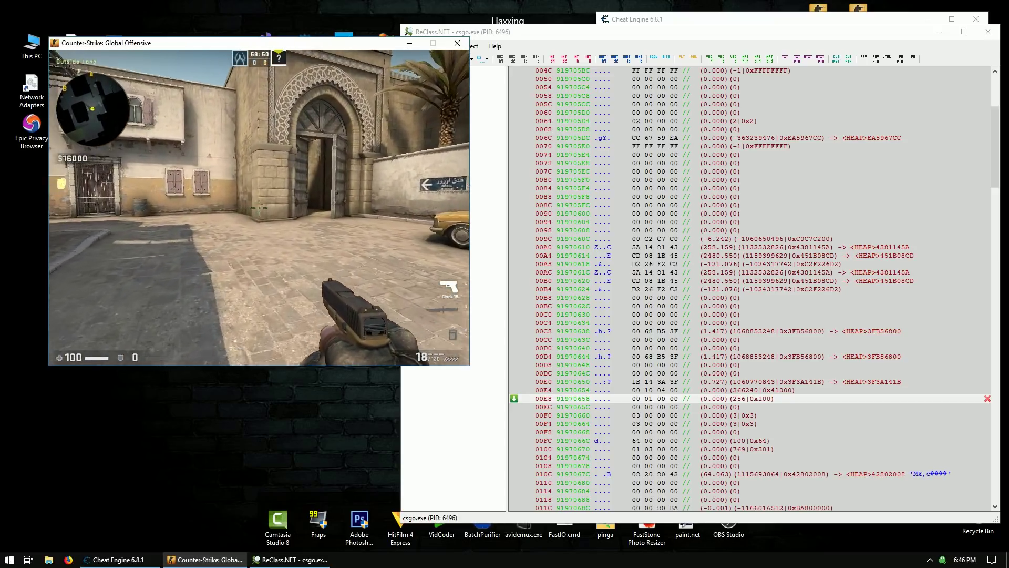
key("w")
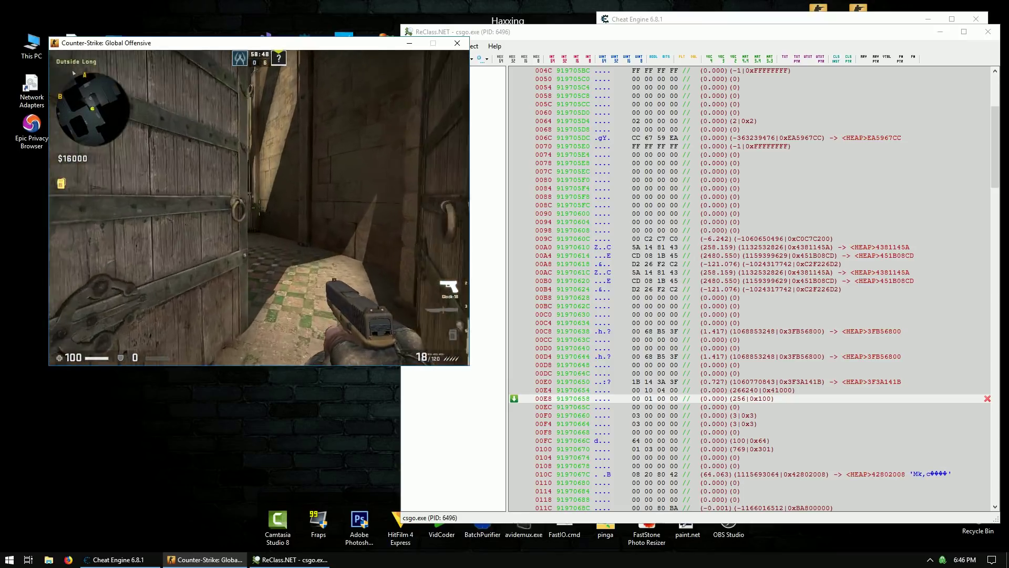
key("w")
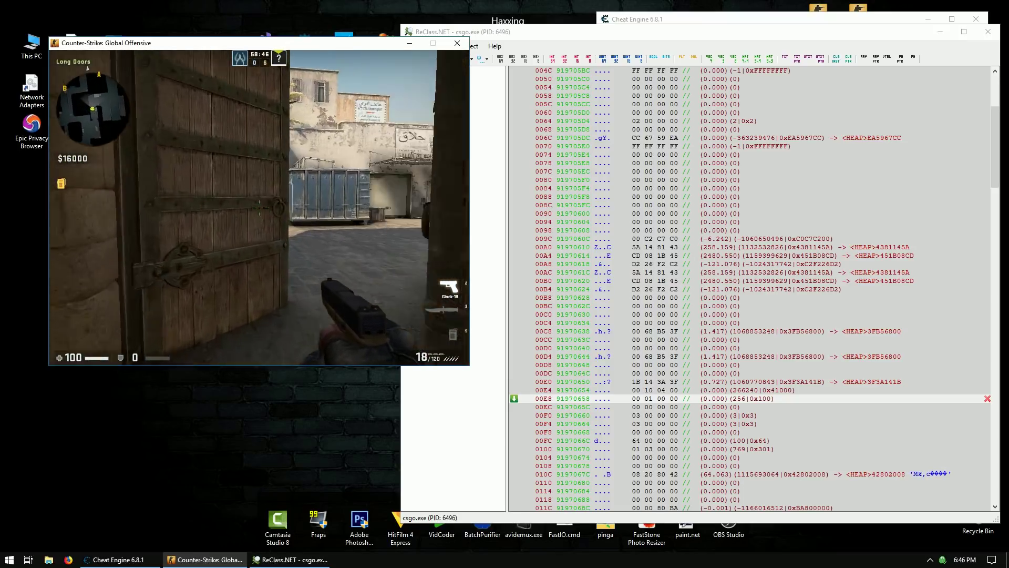
key("w")
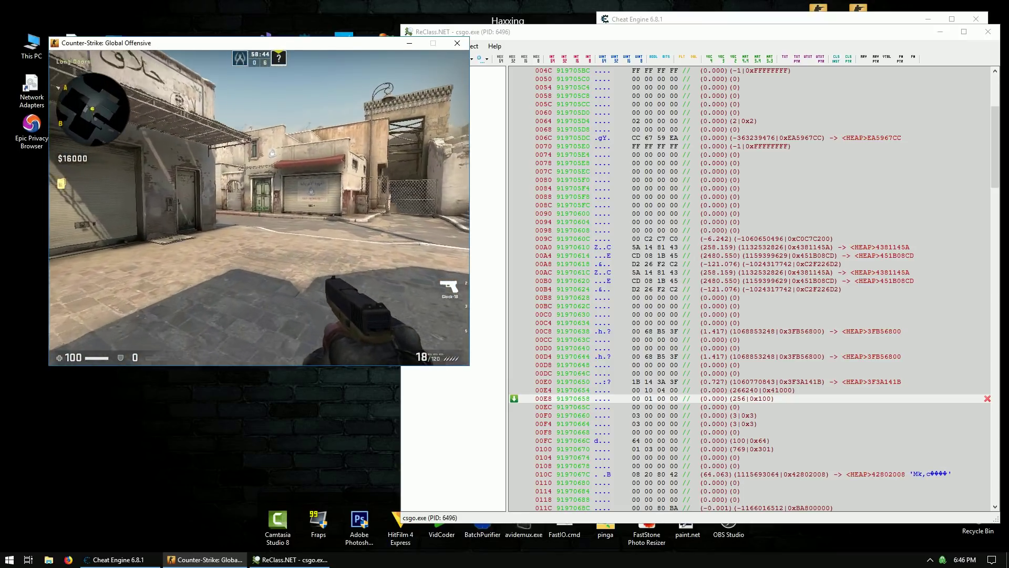
key("w")
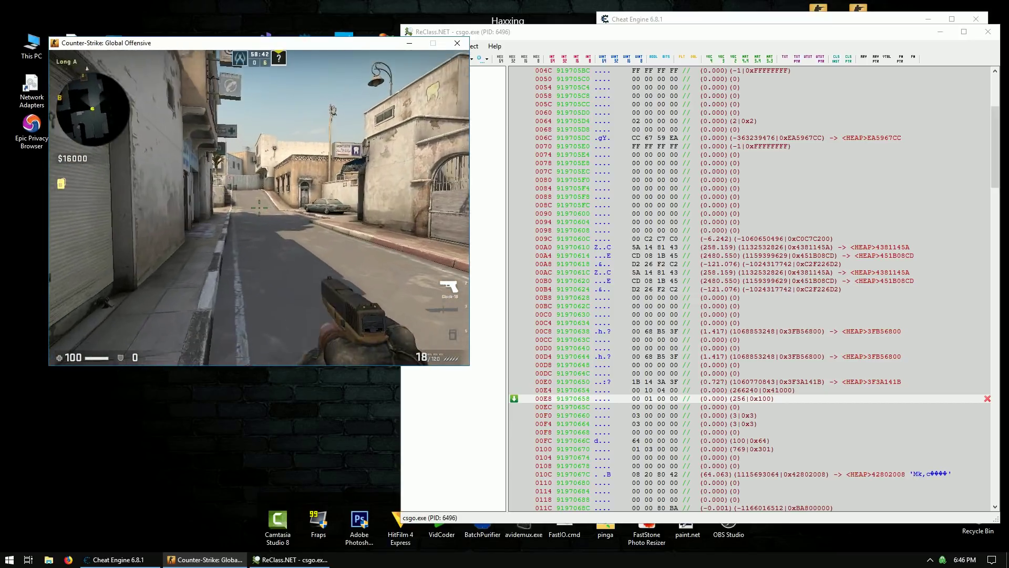
- Move back and forth along Long A while watching the value at offset 00E8 of the ent class
key("w")
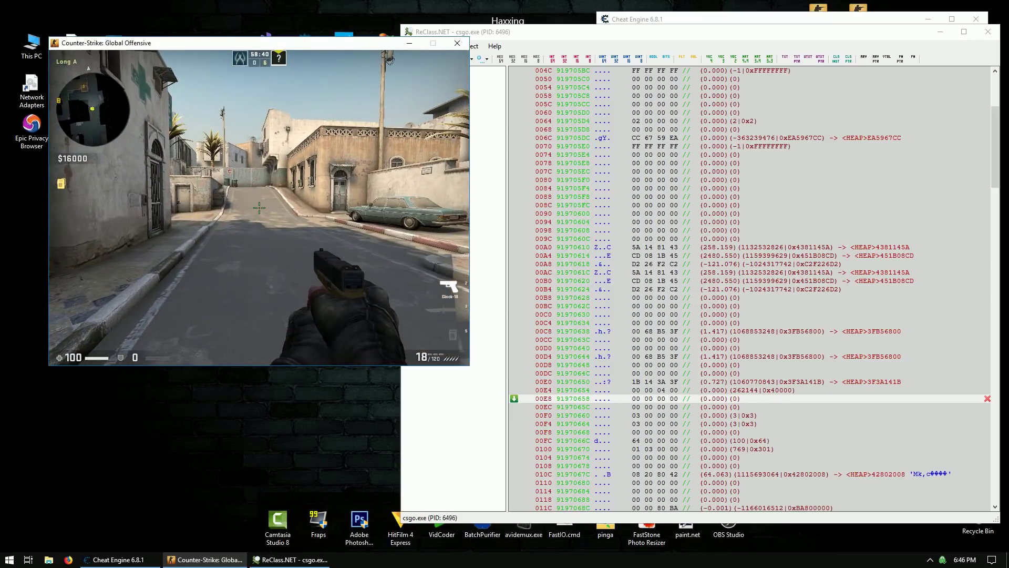
key("w")
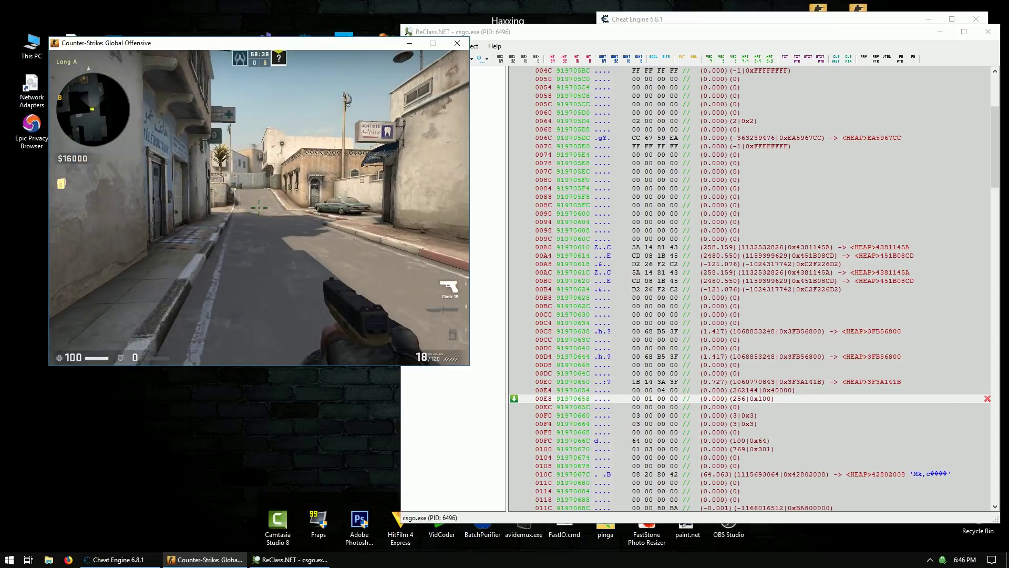
key("w")
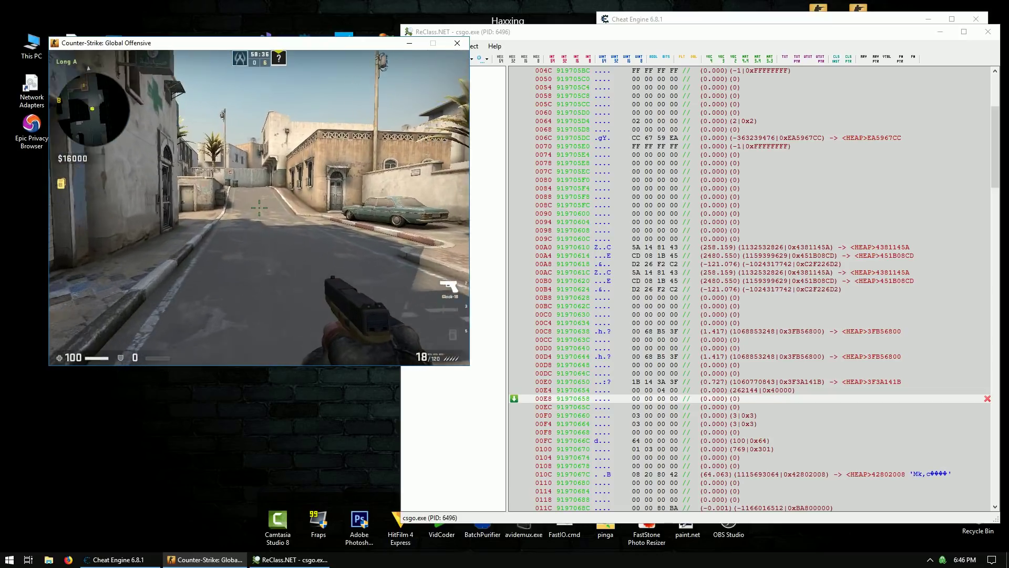
key("s")
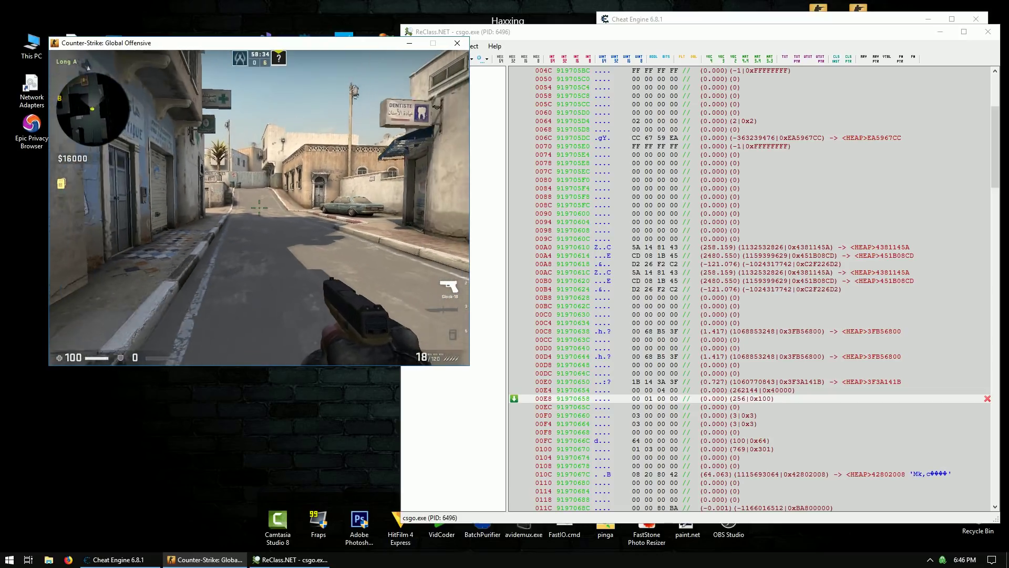
key("w")
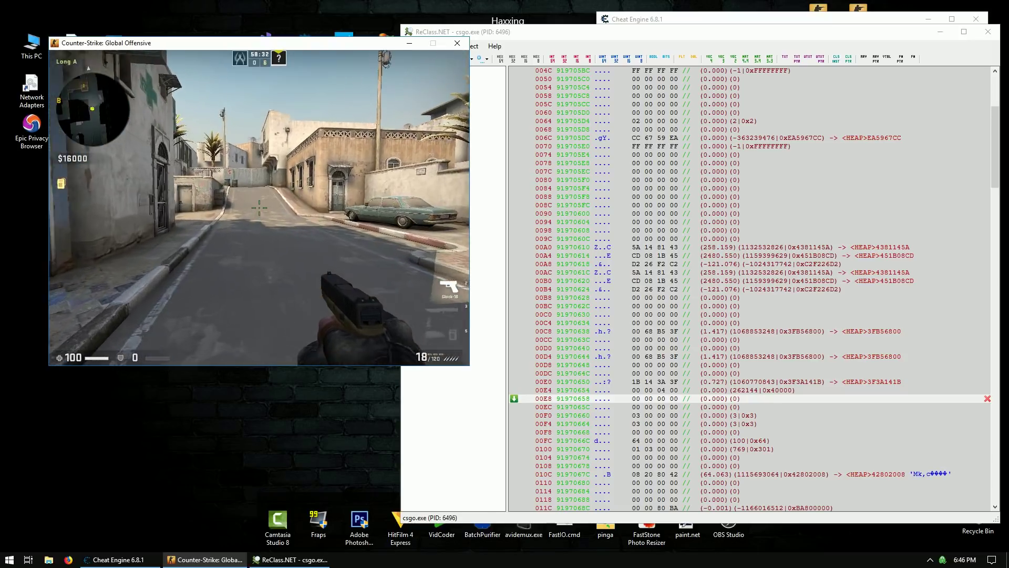
key("s")
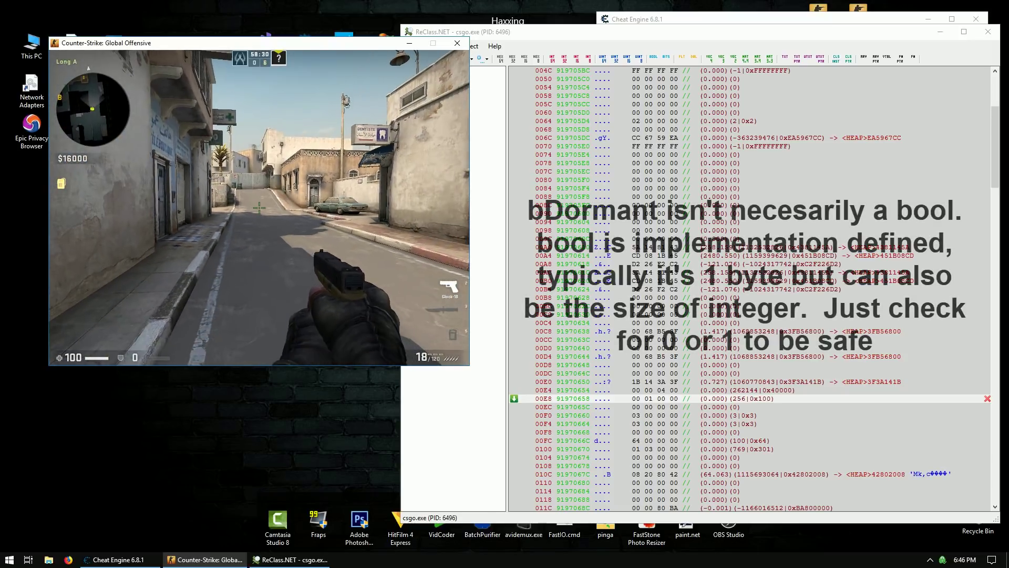
- Switch back to ReClass.NET and change the type of the node at offset 00E8 to Int 8
key("super")
left_click(643, 410)
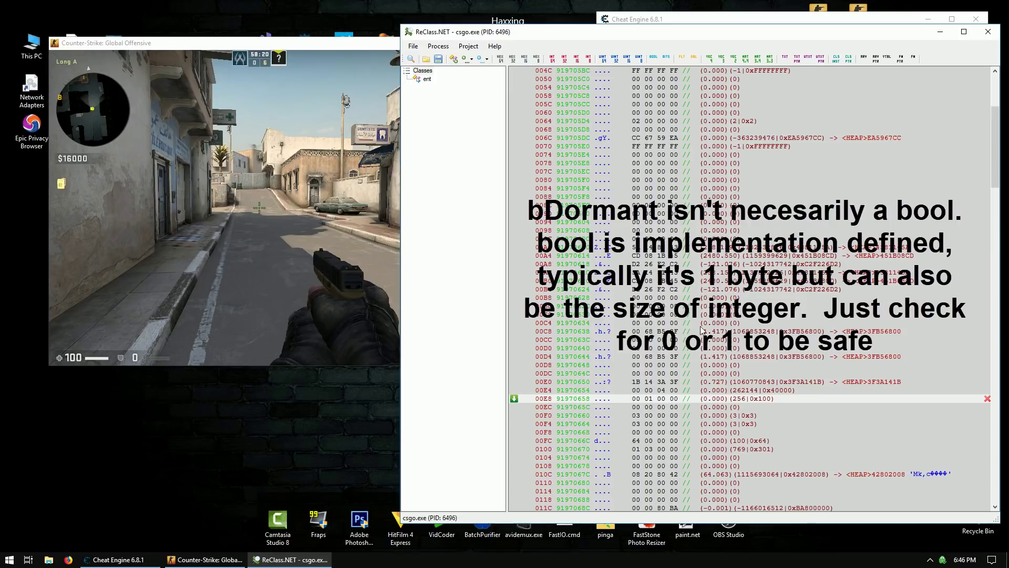
right_click(680, 386)
mouse_move(736, 403)
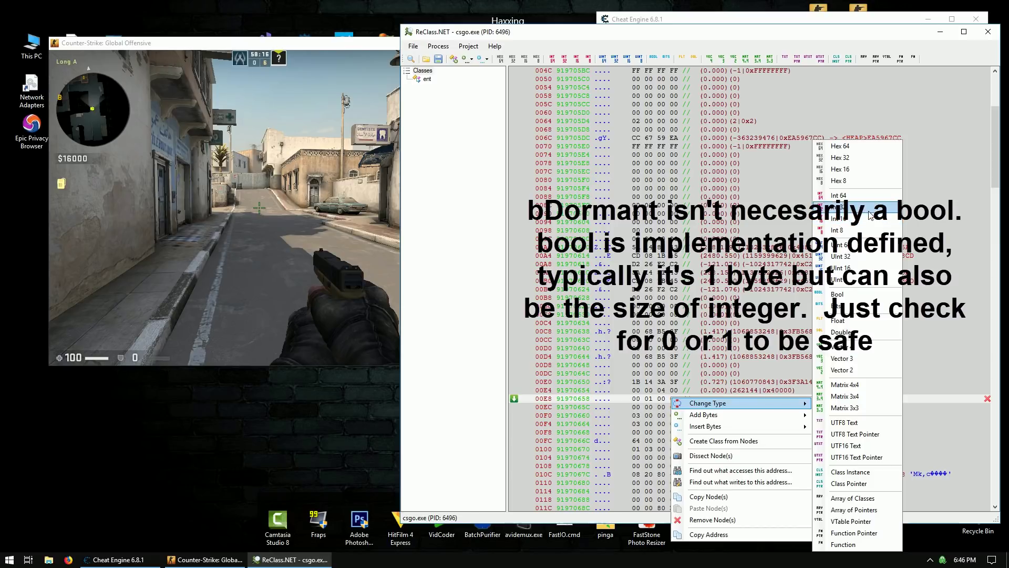
left_click(846, 231)
- Change the type of the node at offset 00E9 to Bool
right_click(664, 406)
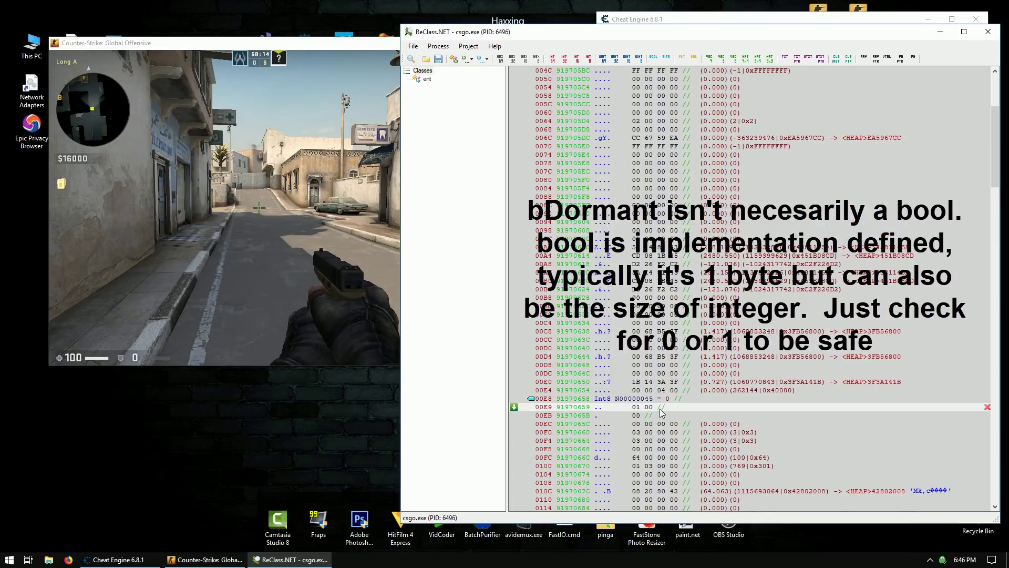
mouse_move(725, 413)
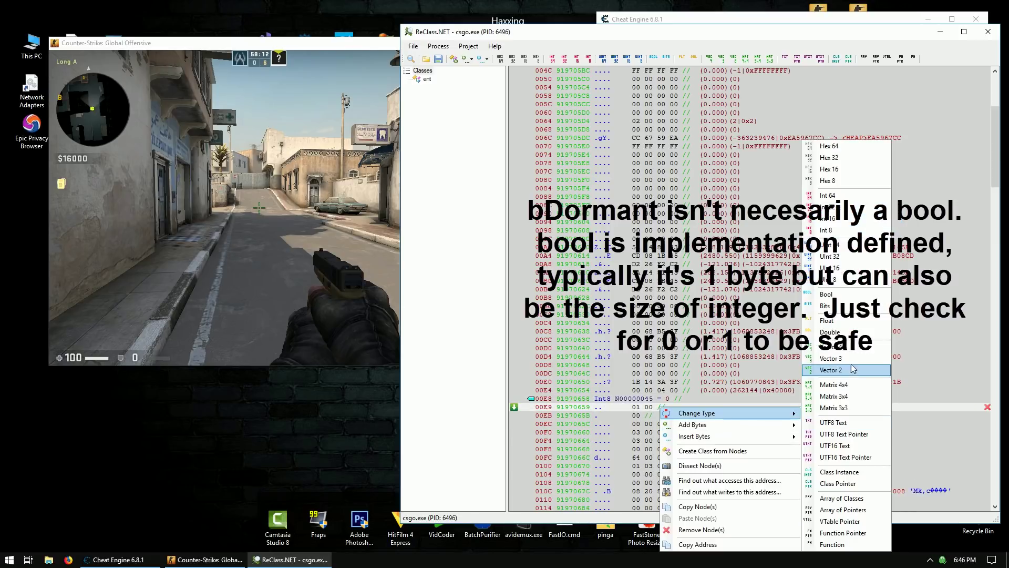
left_click(858, 297)
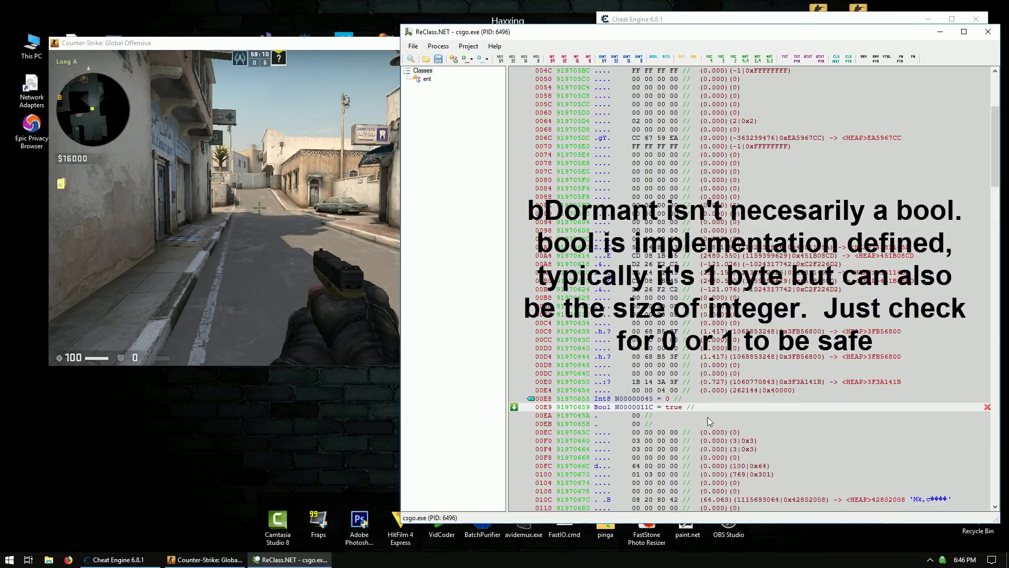
left_click(723, 400)
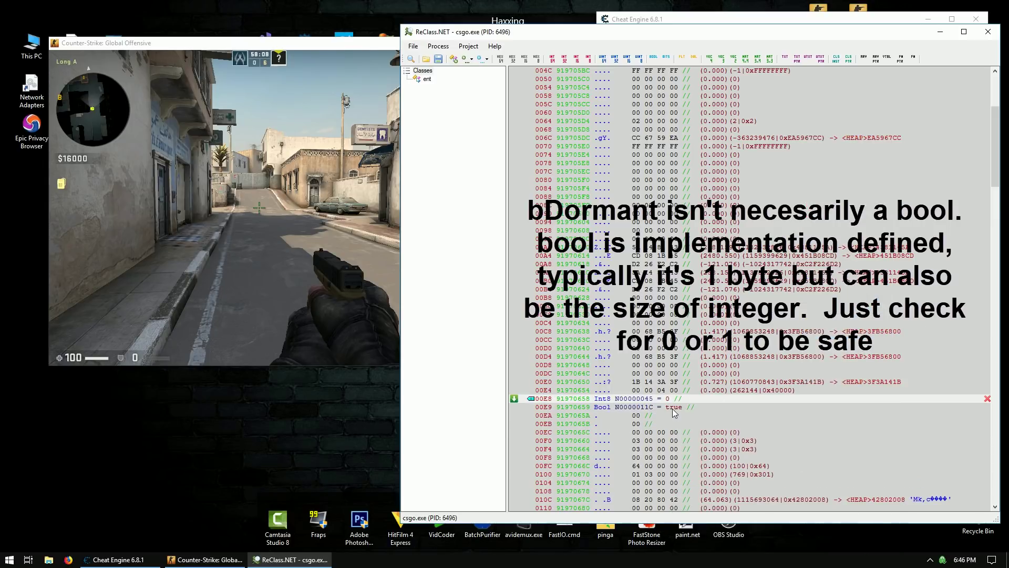
left_click(673, 408)
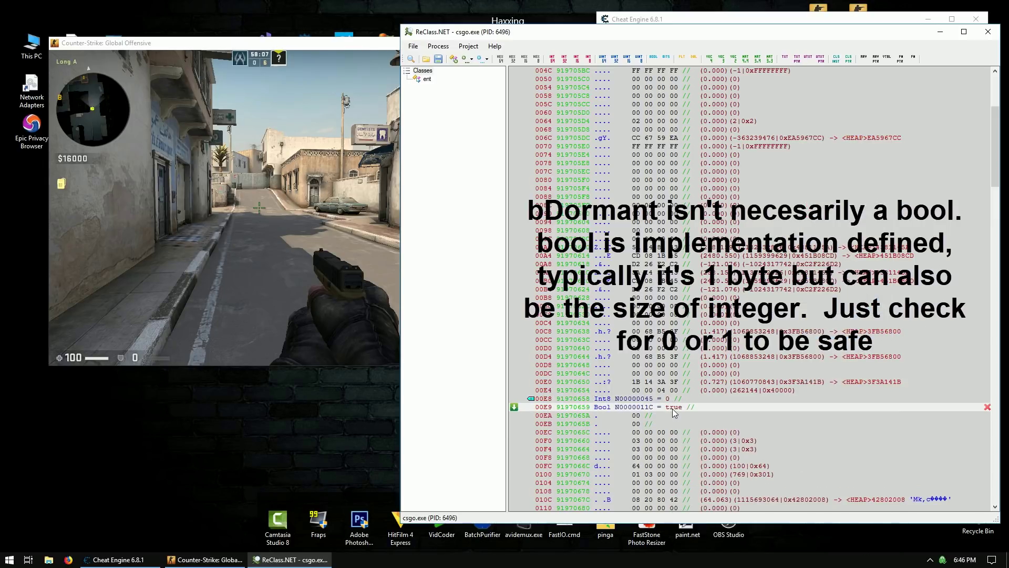
- Return to the game and move forward along Long A to test how the Bool at offset 00E9 reacts
left_click(278, 238)
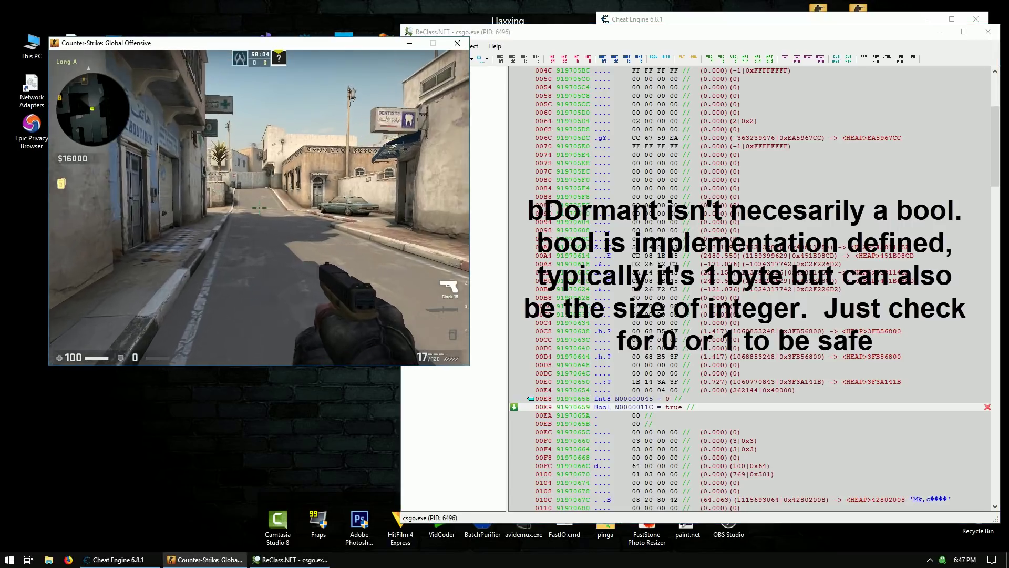
key("w")
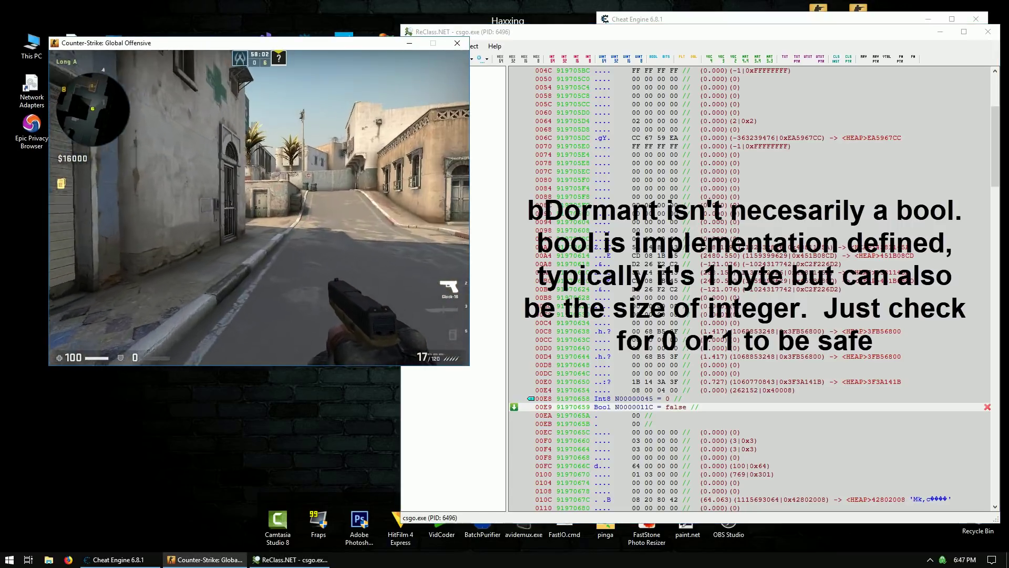
key("w")
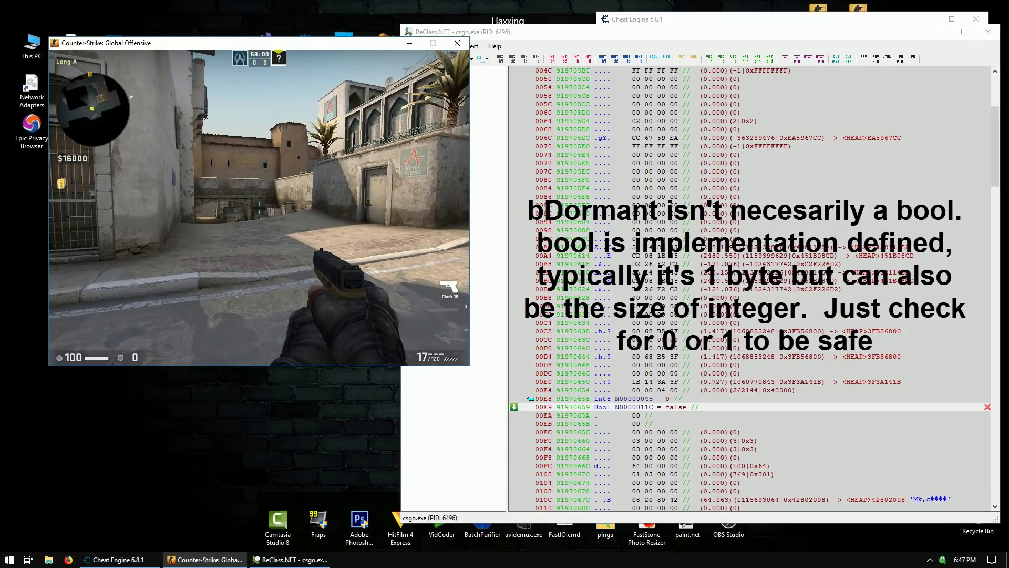
- Switch back to ReClass.NET and rename the Bool node at offset 00E9 to bDormant
key("super")
left_click(588, 409)
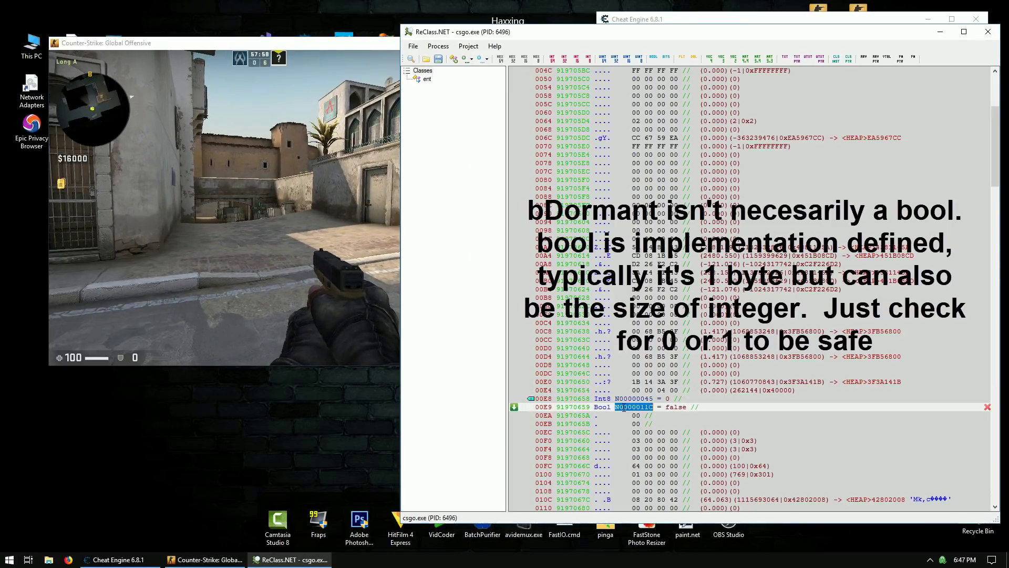
mouse_move(624, 409)
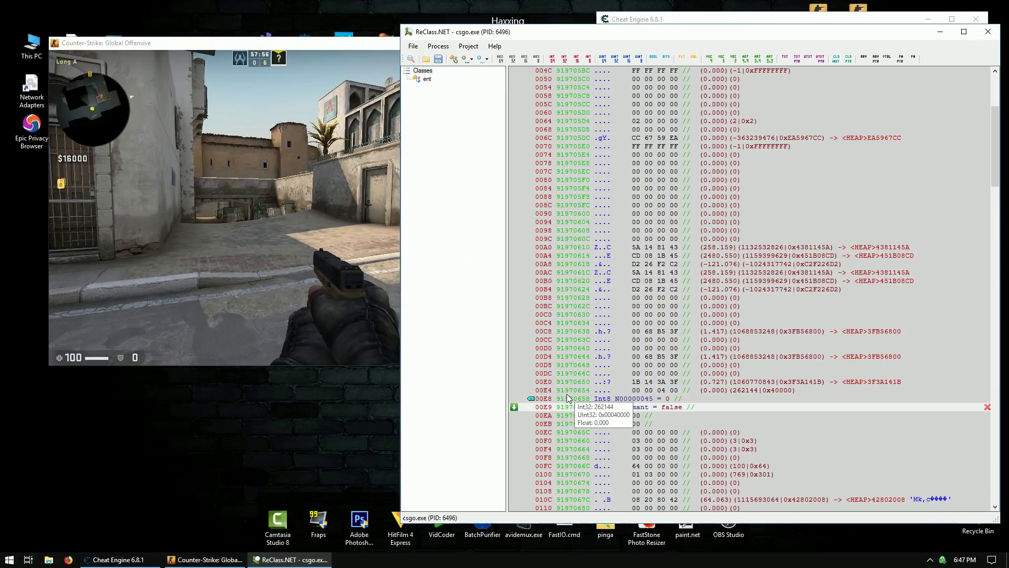
- Move ReClass.NET clear of Cheat Engine, then copy the pointer base address from the existing 91970570 entry in Cheat Engine
left_click_drag(763, 43, 614, 231)
left_click(919, 337)
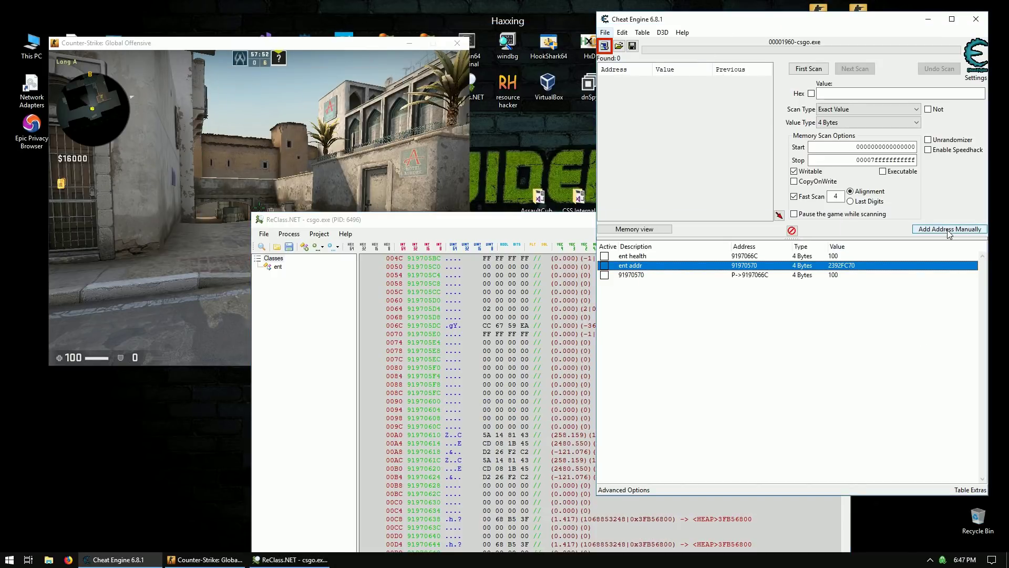
double_click(754, 275)
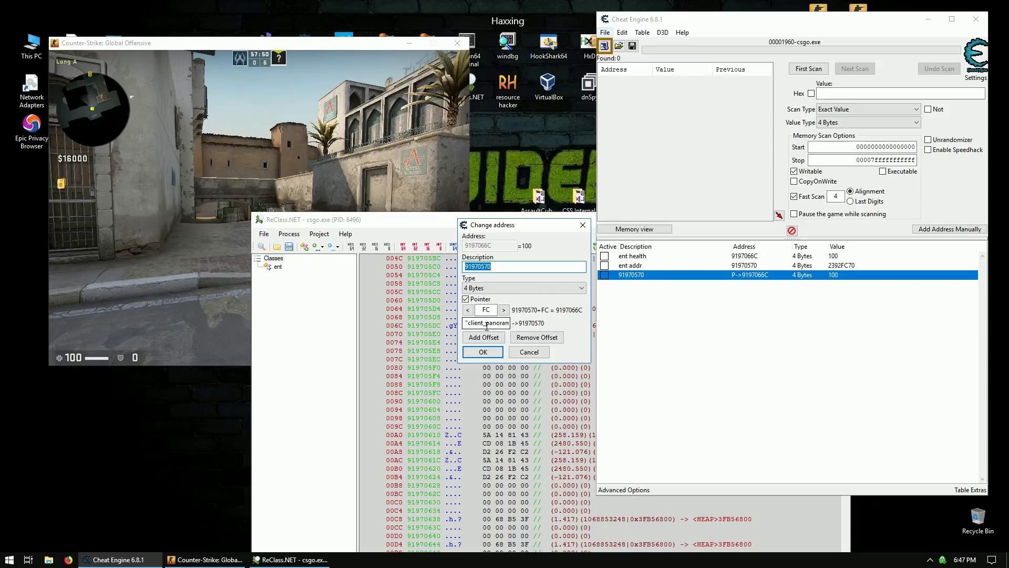
left_click(494, 355)
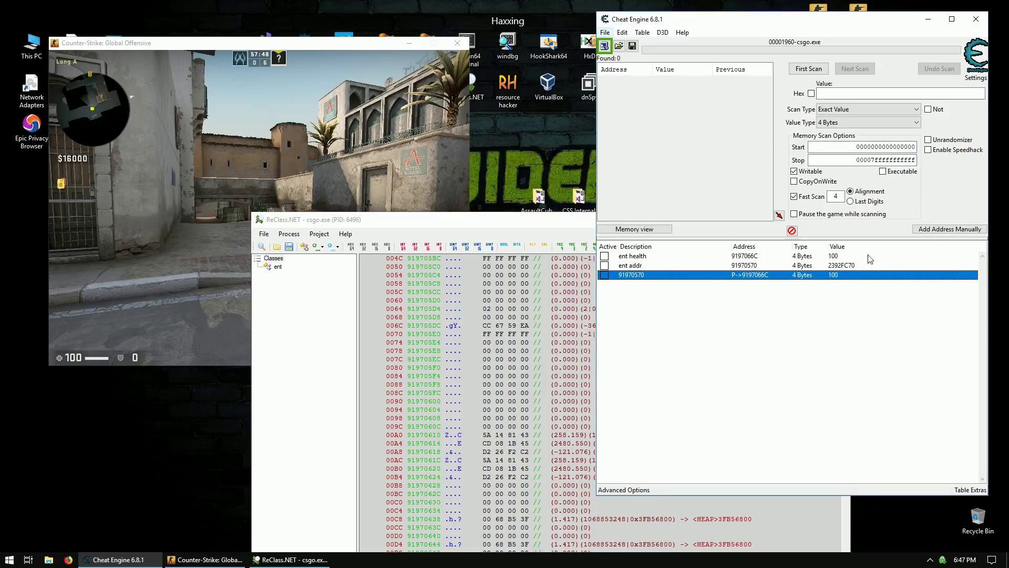
- Add a 4 Bytes pointer entry using the copied base ending in .dll"+04C3D194, offset e9 and description bDormant bot1
left_click(949, 229)
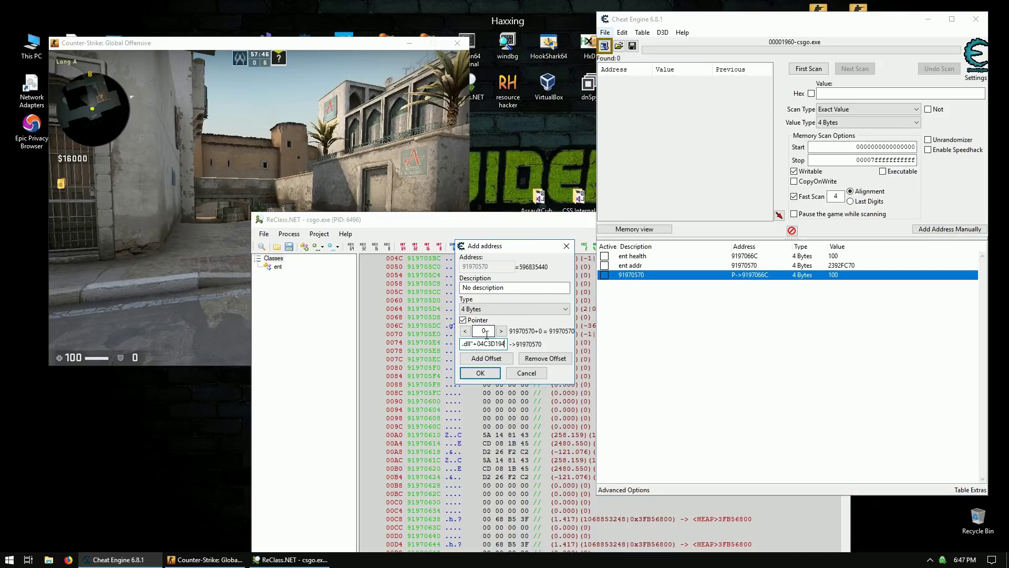
type("e9")
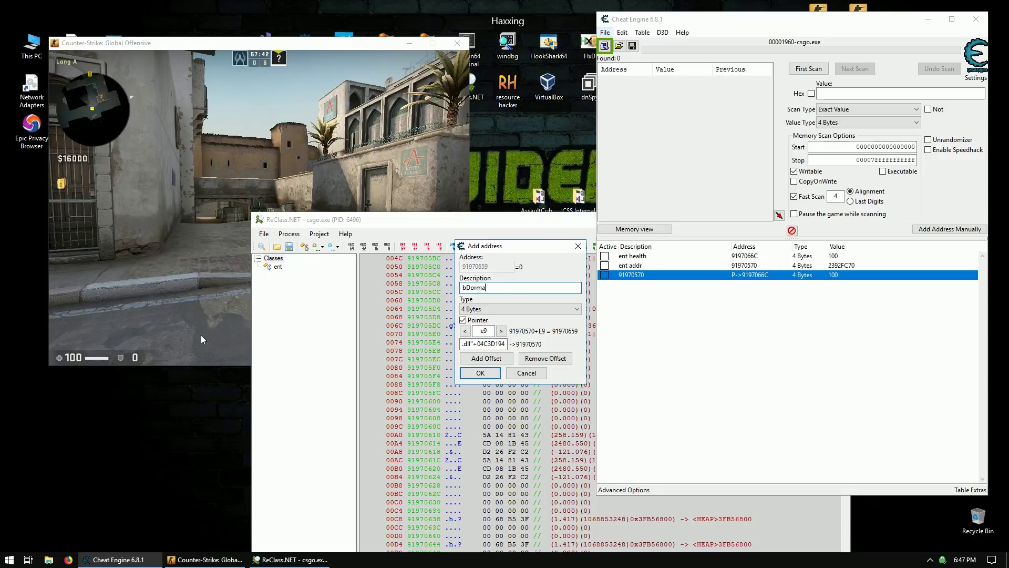
type("bDormant bot1")
key("Return")
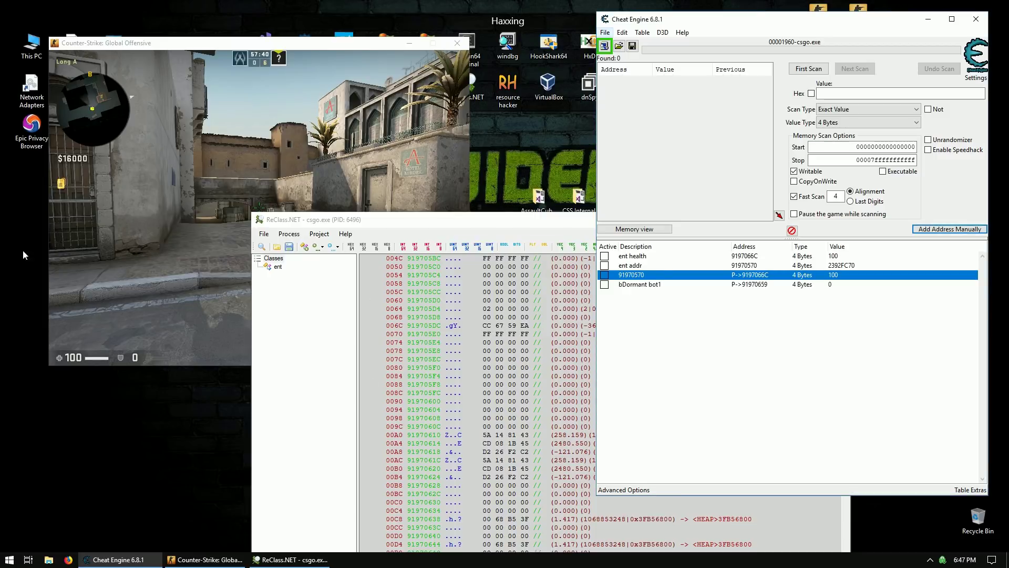
- Switch to the game and move back and forth on Long A while watching the bDormant bot1 value
left_click(63, 251)
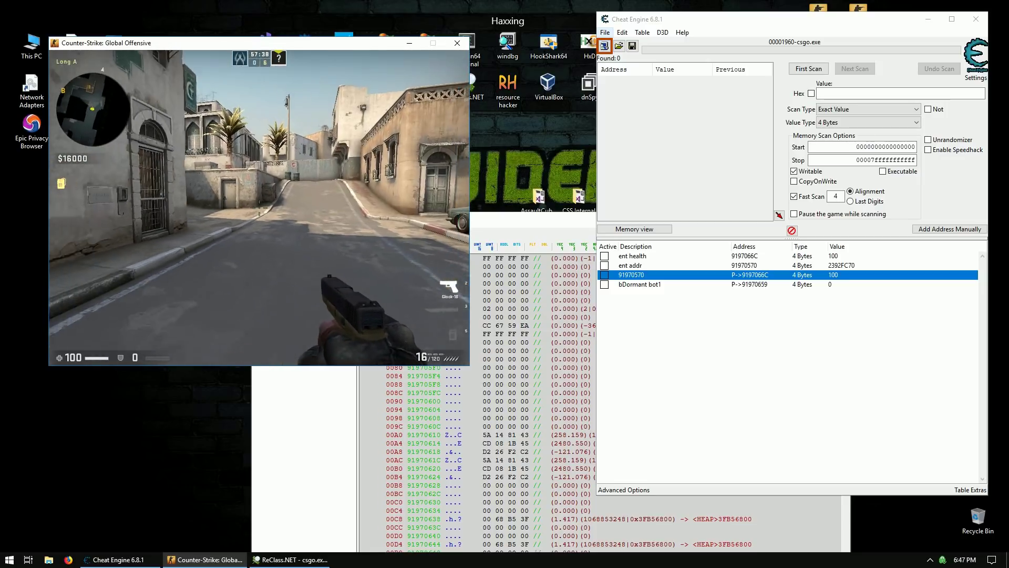
key("s")
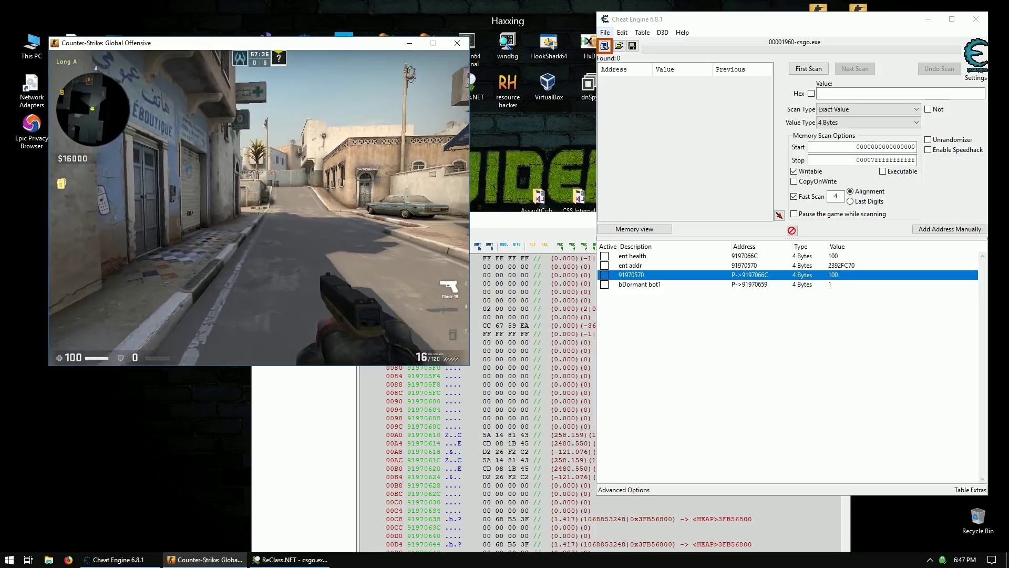
key("w")
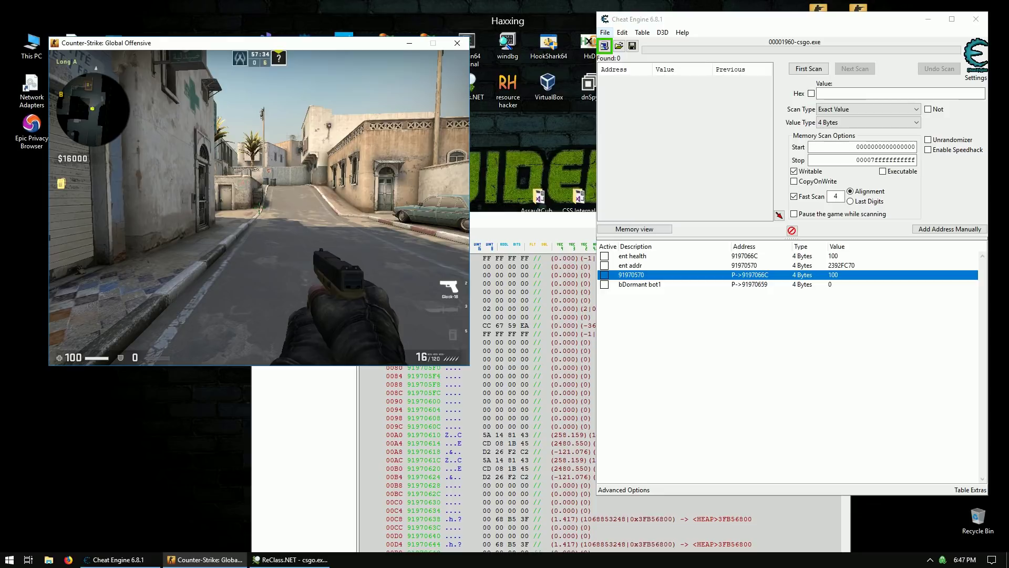
- Switch back to ReClass.NET with the ent class shown
key("super")
left_click(507, 228)
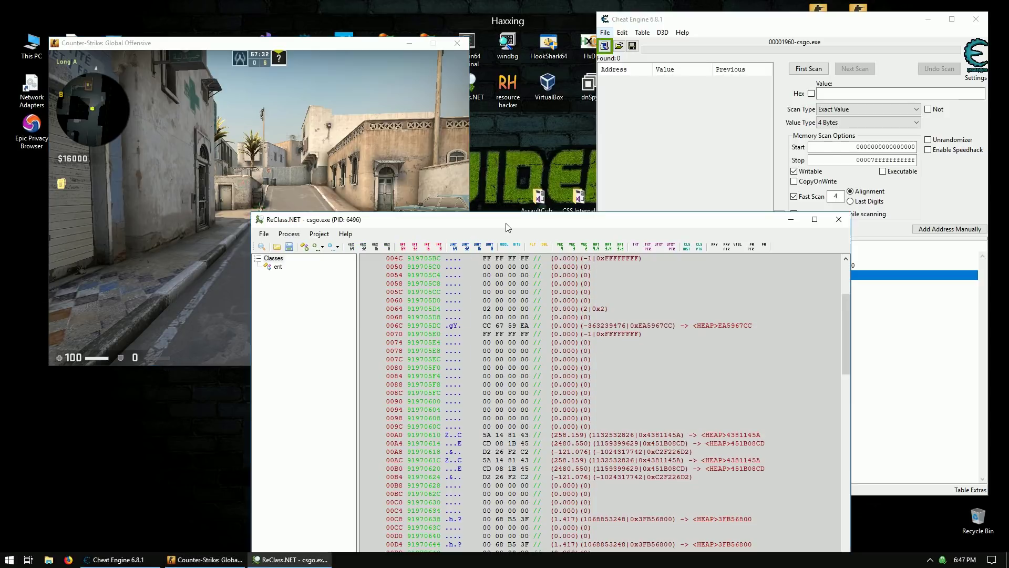